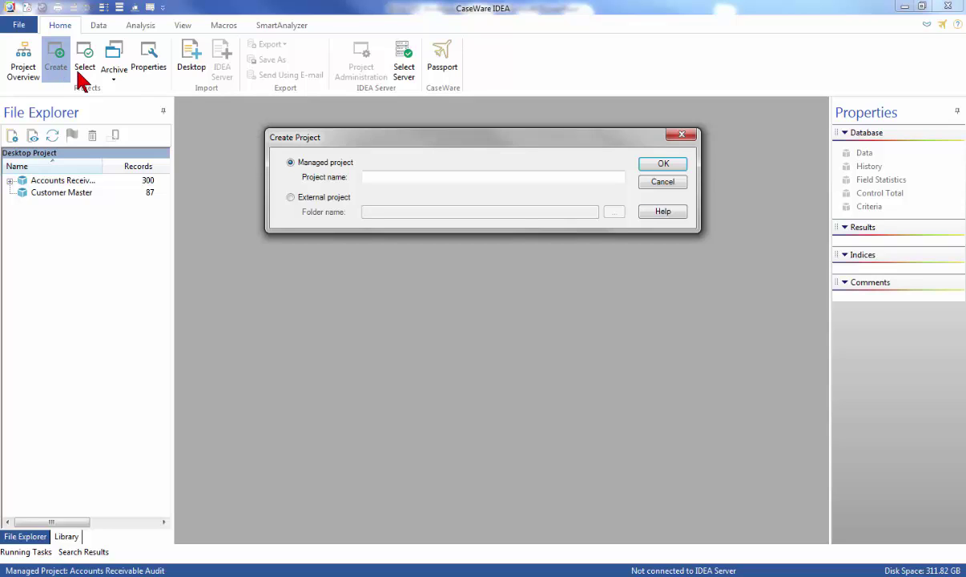
# Create a managed project named Accounts Payable.
pyautogui.click(372, 177)
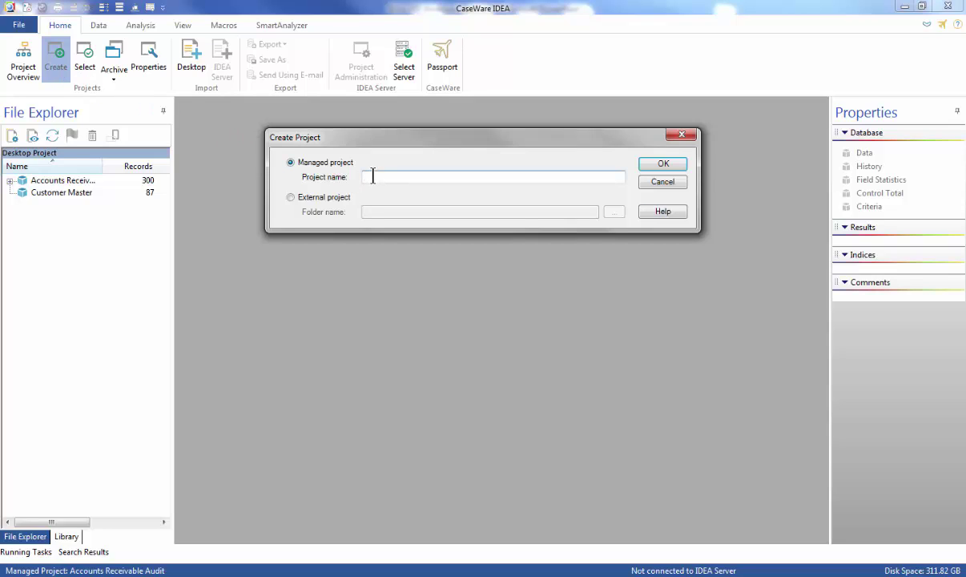
pyautogui.write('Accounts Payable')
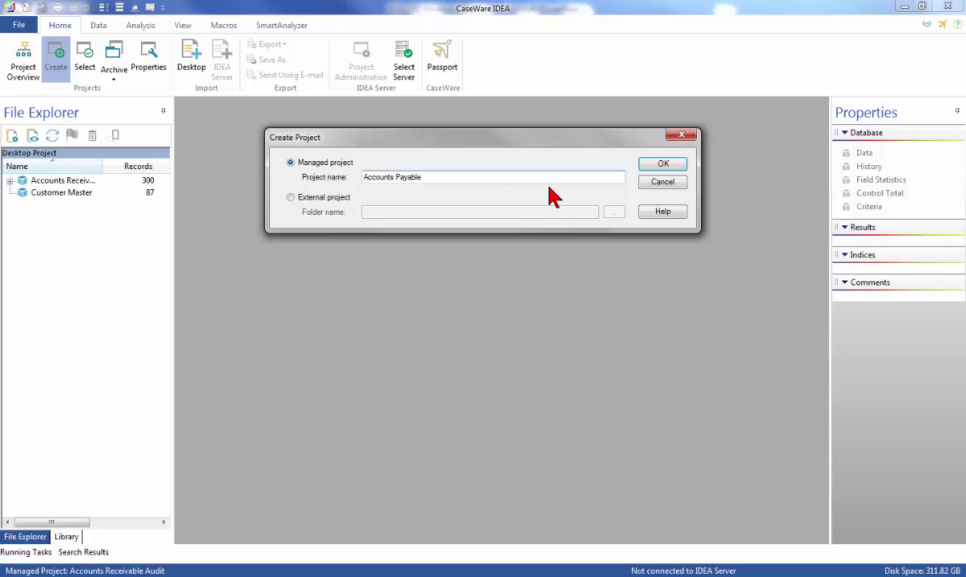
pyautogui.click(647, 166)
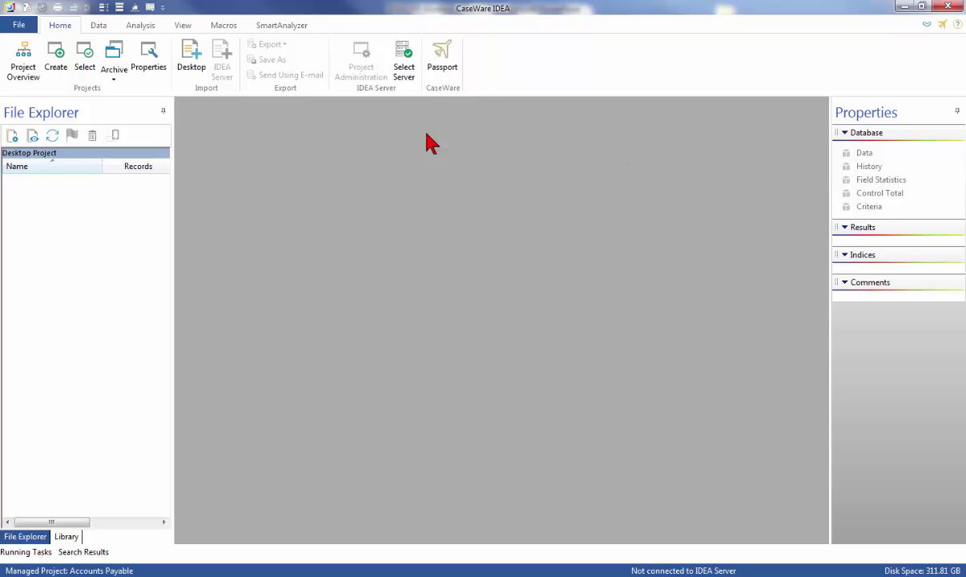
# Set the project's report name to Accounts Payable Investigation and its report period to Jan 1, 2015 - Dec 31, 2015.
pyautogui.click(159, 71)
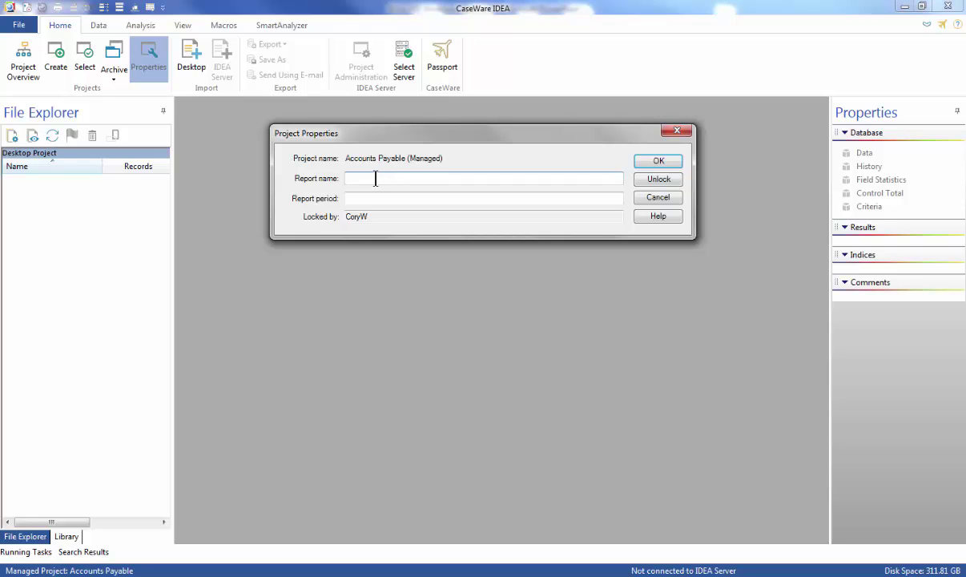
pyautogui.write('Accounts Payable Investigation')
pyautogui.press('Tab')
pyautogui.write('Jan')
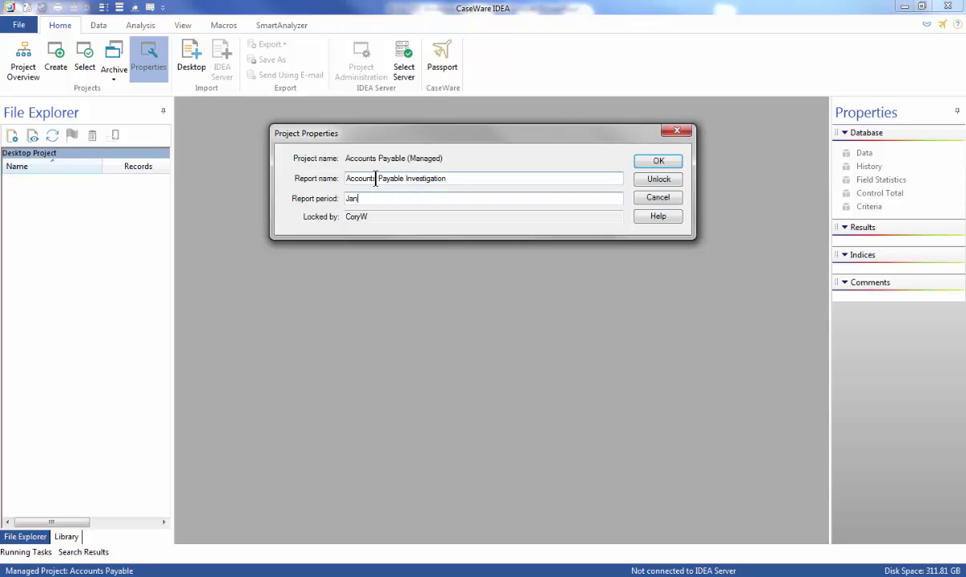
pyautogui.write(' 1, 2015 - Dec 31, 2015')
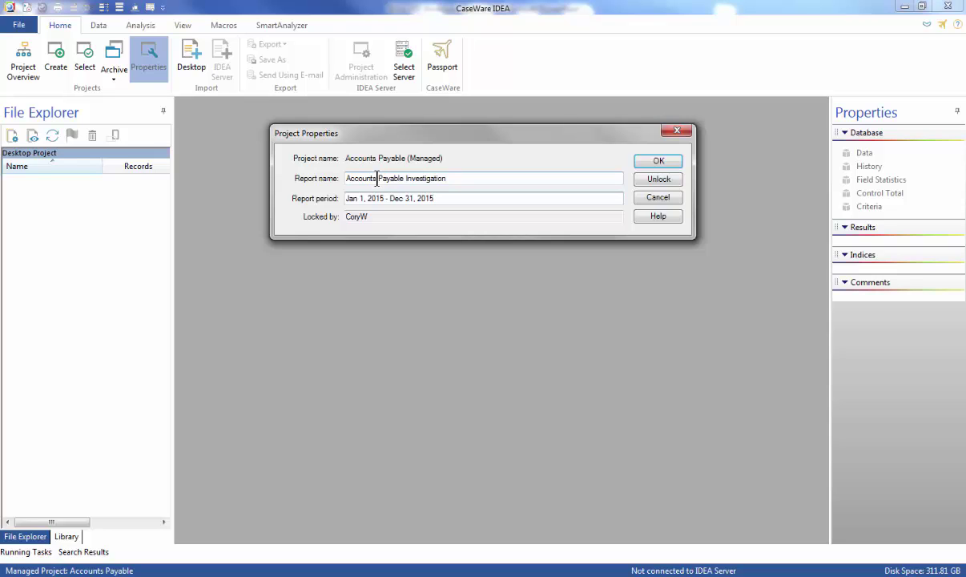
pyautogui.click(656, 163)
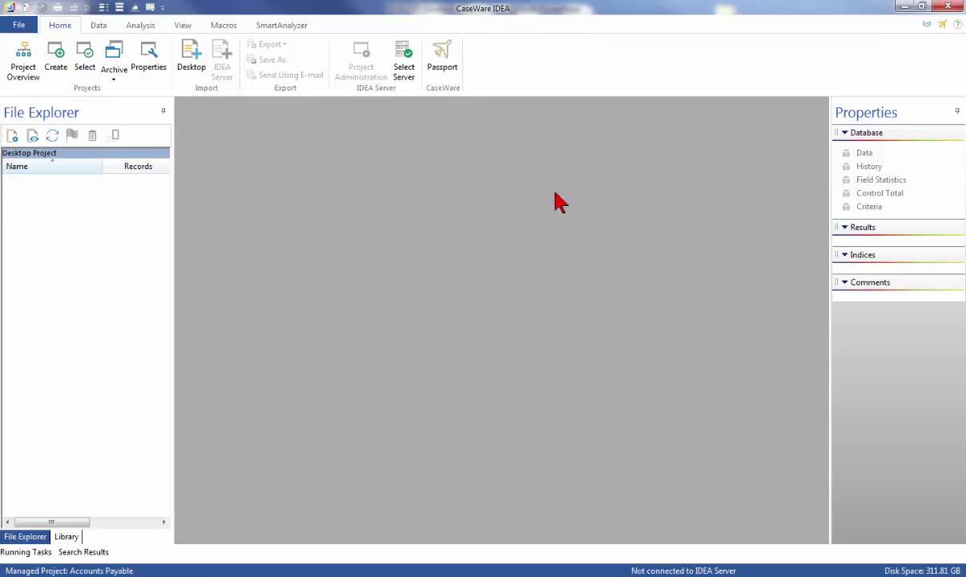
# Start a Text format import using ACCPAY2015 from Data Files\IDEA Data Analysis Workbook\Source Files.ILB\Other on the Desktop.
pyautogui.click(202, 77)
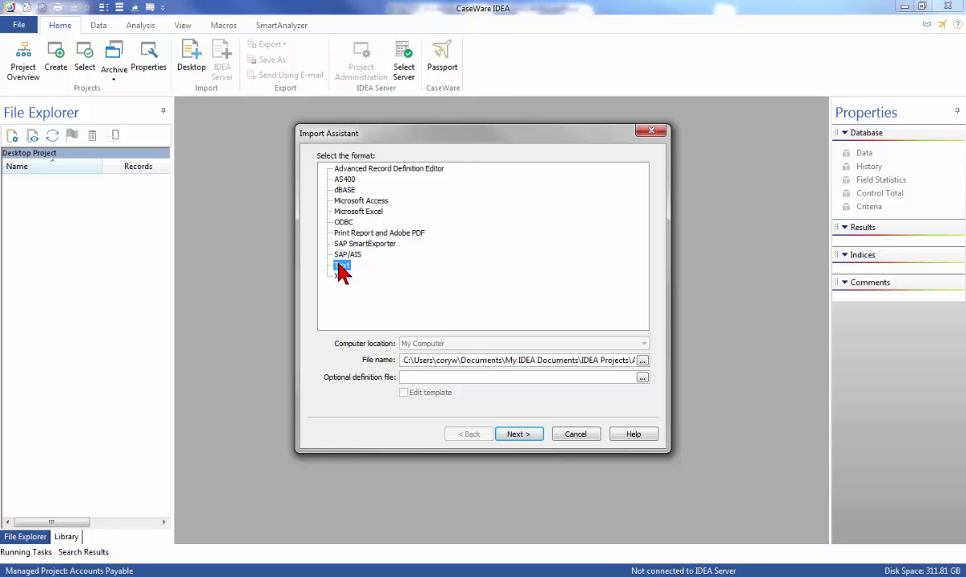
pyautogui.click(642, 361)
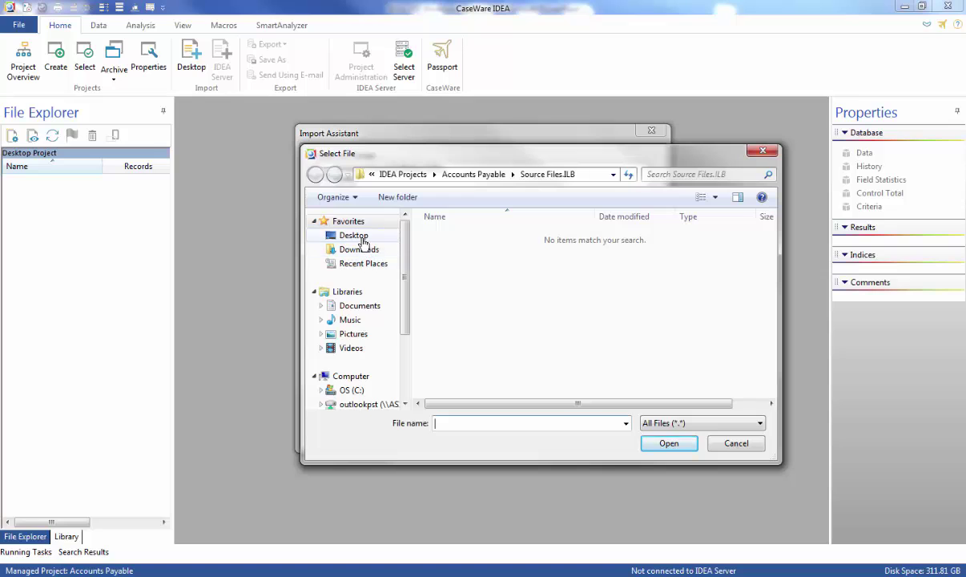
pyautogui.click(361, 237)
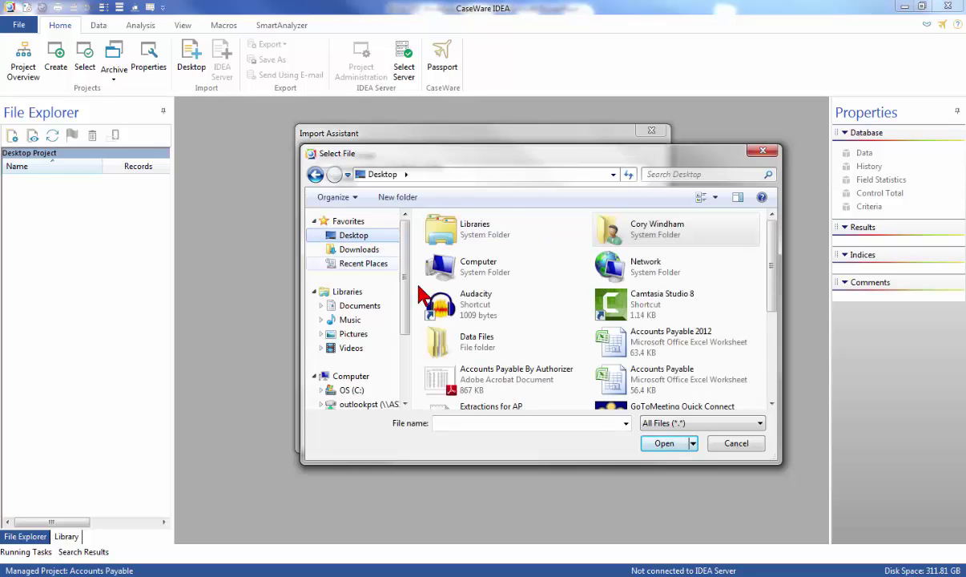
pyautogui.doubleClick(464, 338)
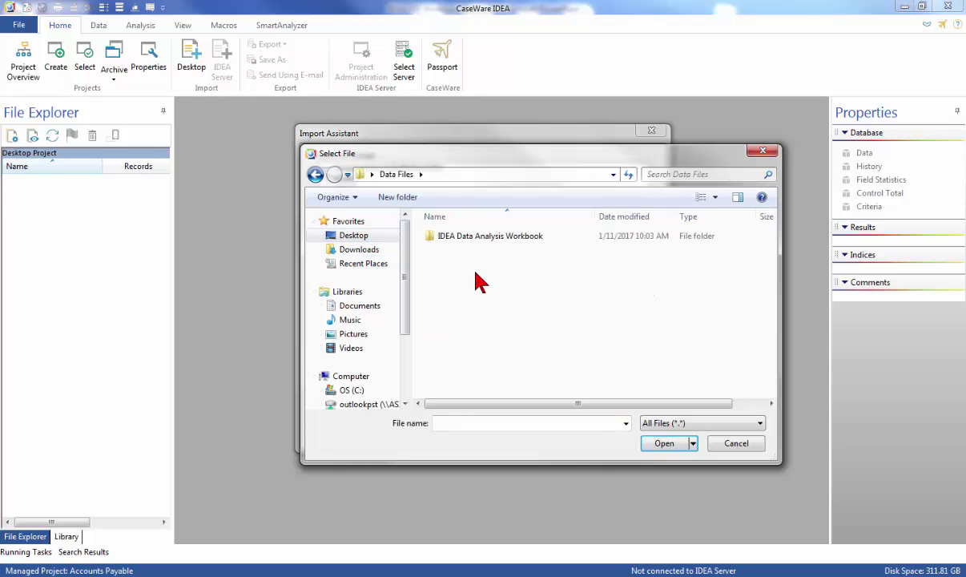
pyautogui.doubleClick(497, 238)
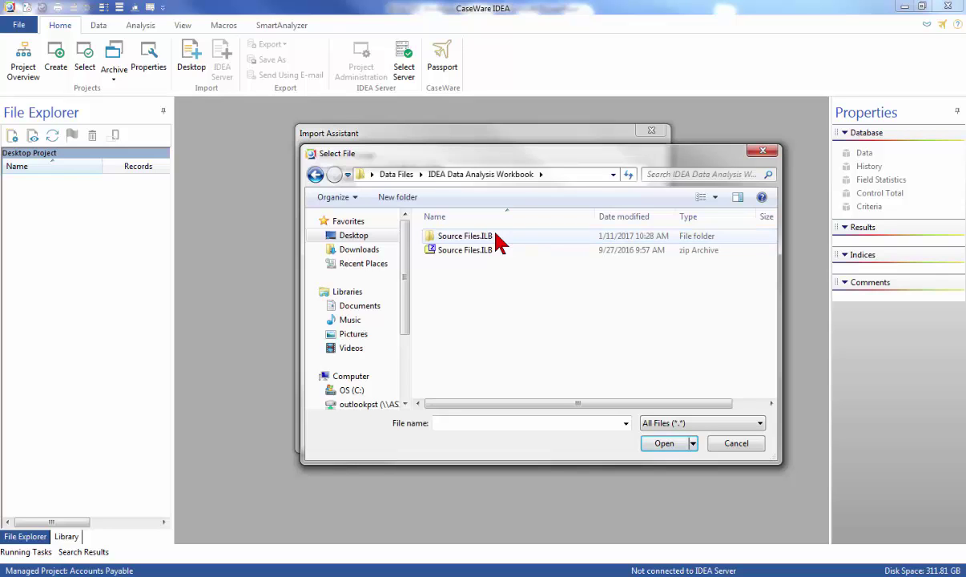
pyautogui.doubleClick(497, 238)
pyautogui.click(479, 252)
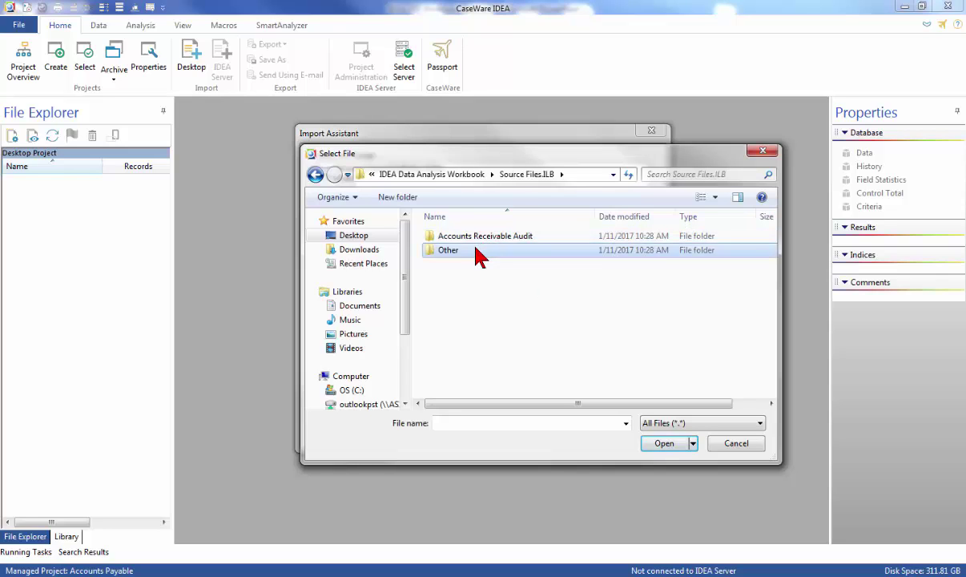
pyautogui.doubleClick(479, 253)
pyautogui.click(478, 237)
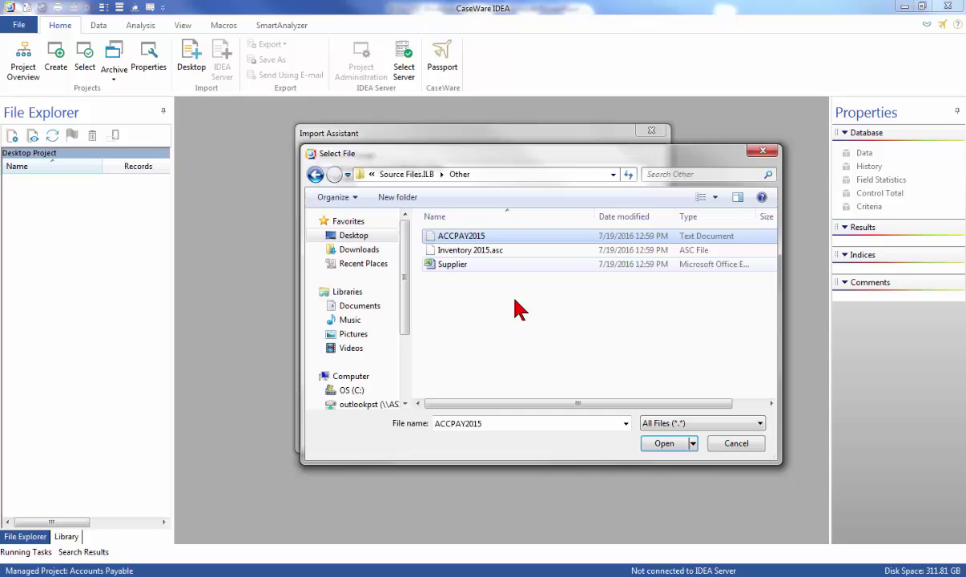
pyautogui.click(663, 446)
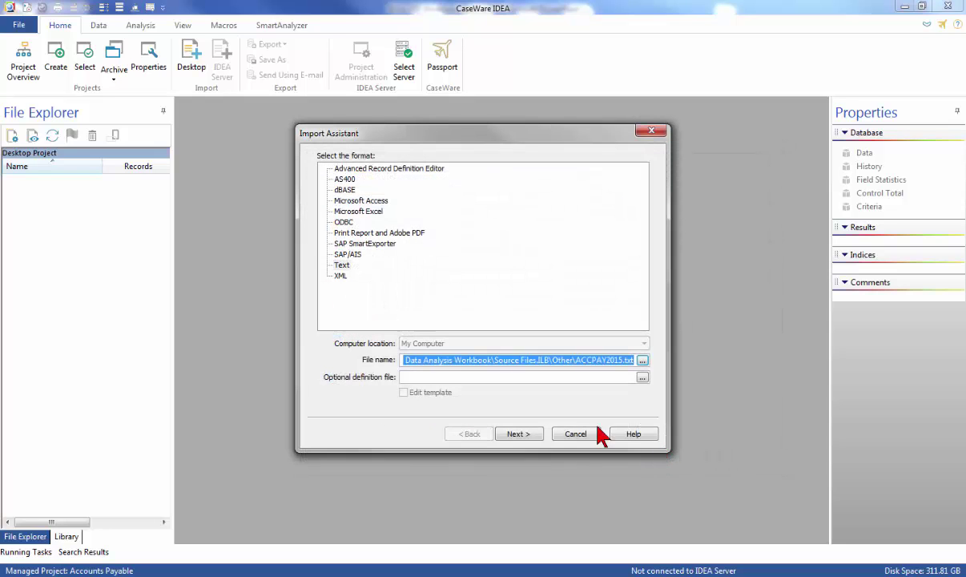
# Accept the Delimited file type and the Tab field separator for the text import.
pyautogui.click(538, 428)
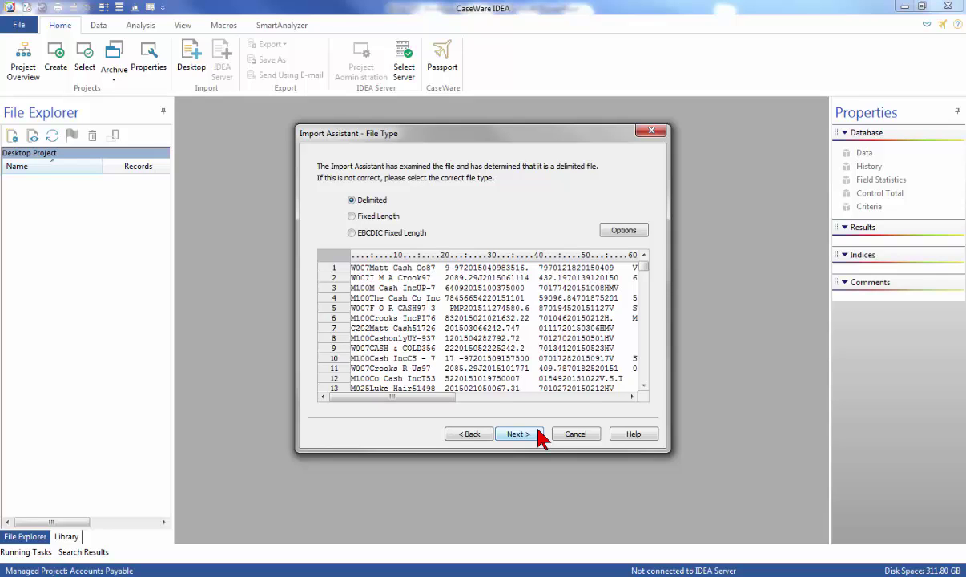
pyautogui.click(540, 435)
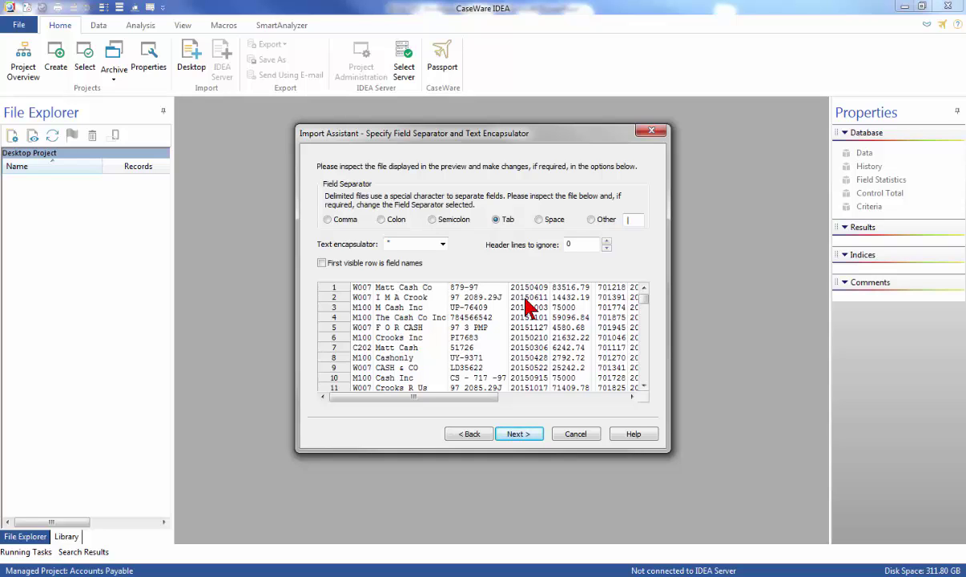
pyautogui.click(513, 435)
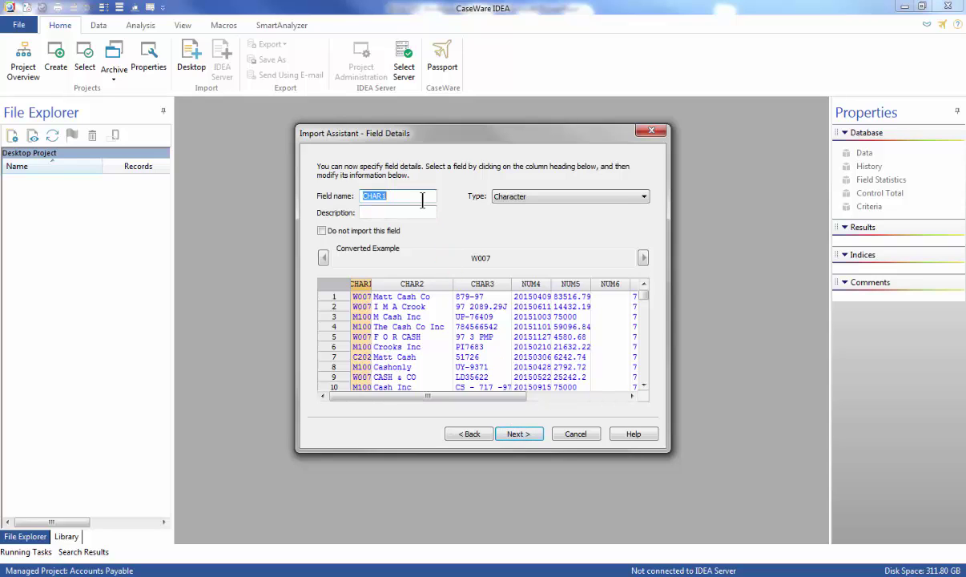
# Rename the first three import fields, CHAR1 to CHAR3, as SUPPNO, PAYEE and INVOICE.
pyautogui.moveTo(422, 200)
pyautogui.press('BackSpace')
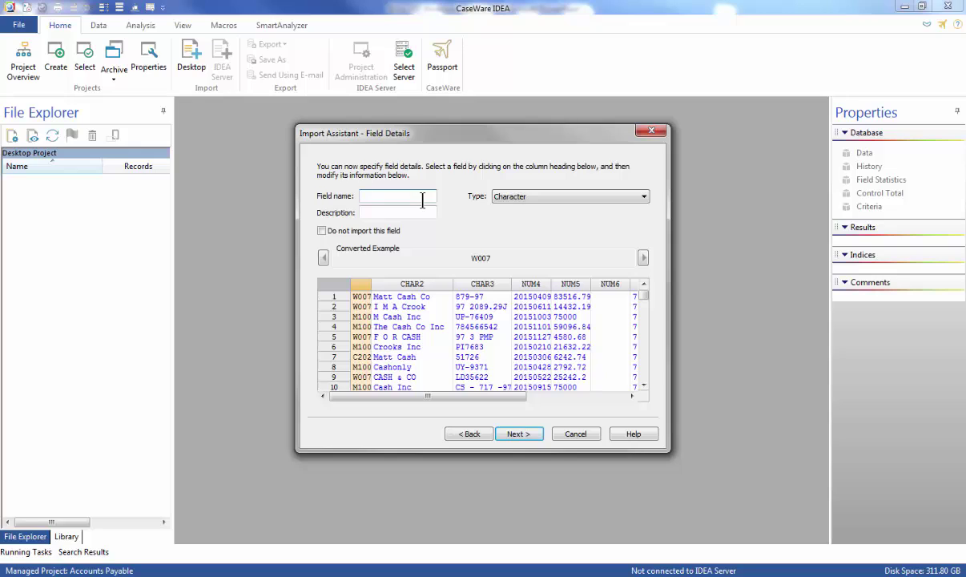
pyautogui.write('SUPPNO')
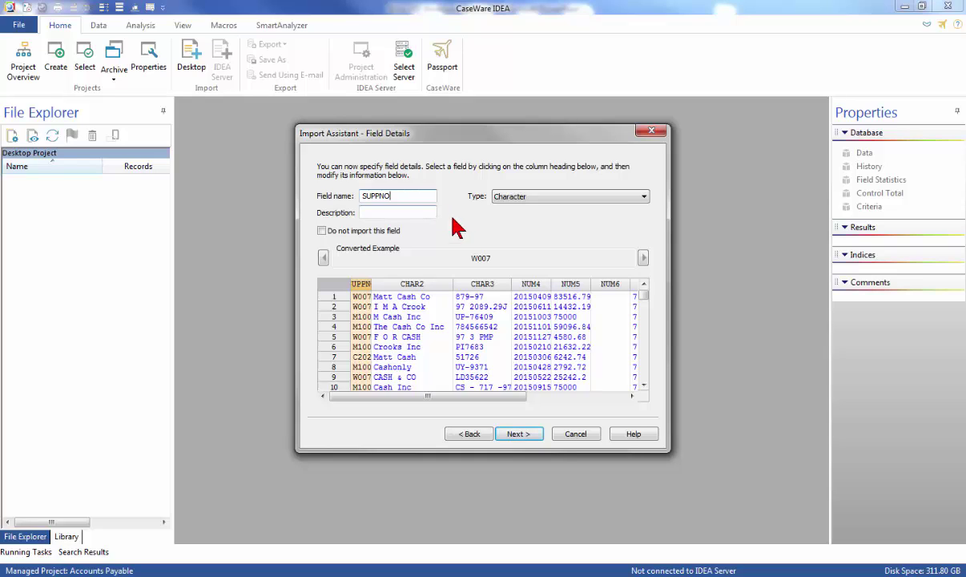
pyautogui.click(643, 257)
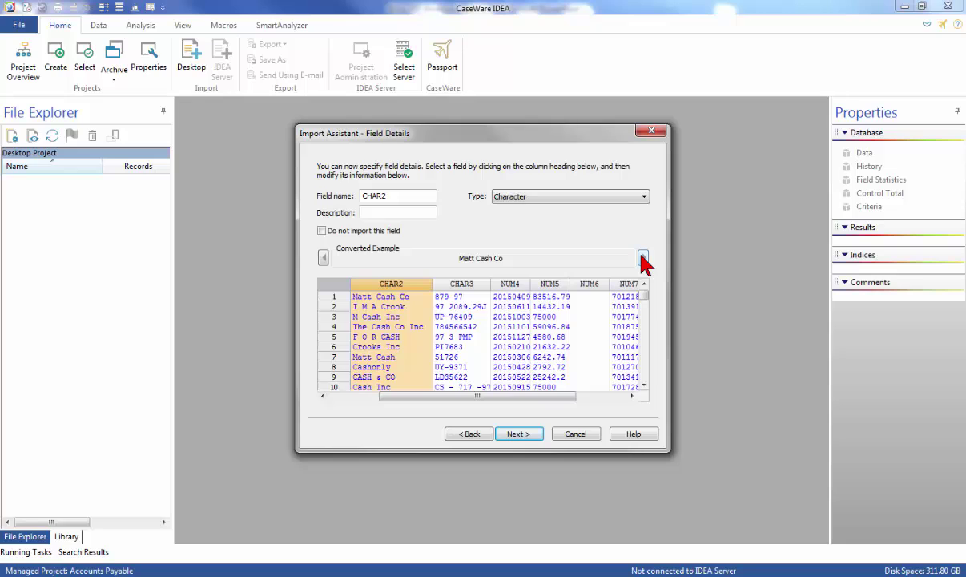
pyautogui.doubleClick(425, 195)
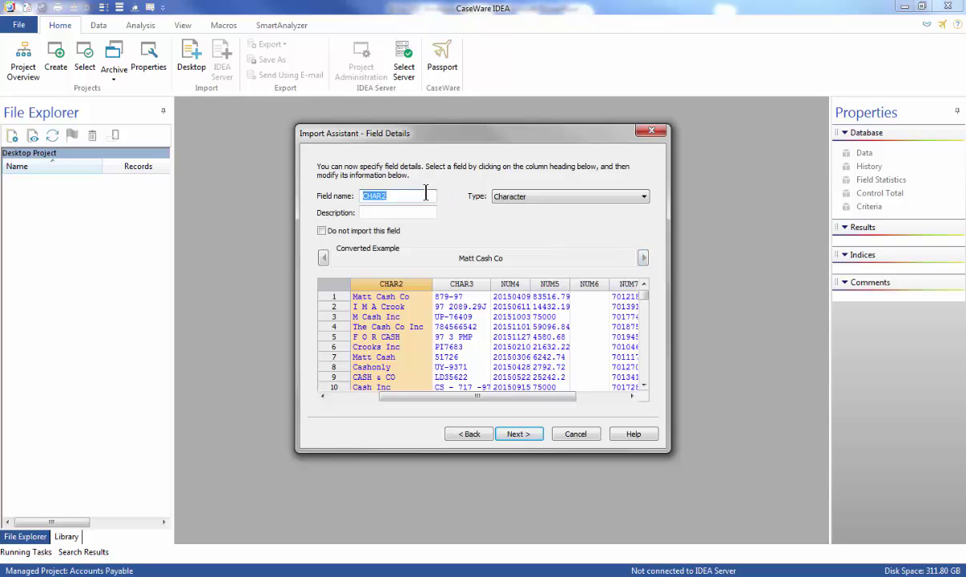
pyautogui.write('PAYEE')
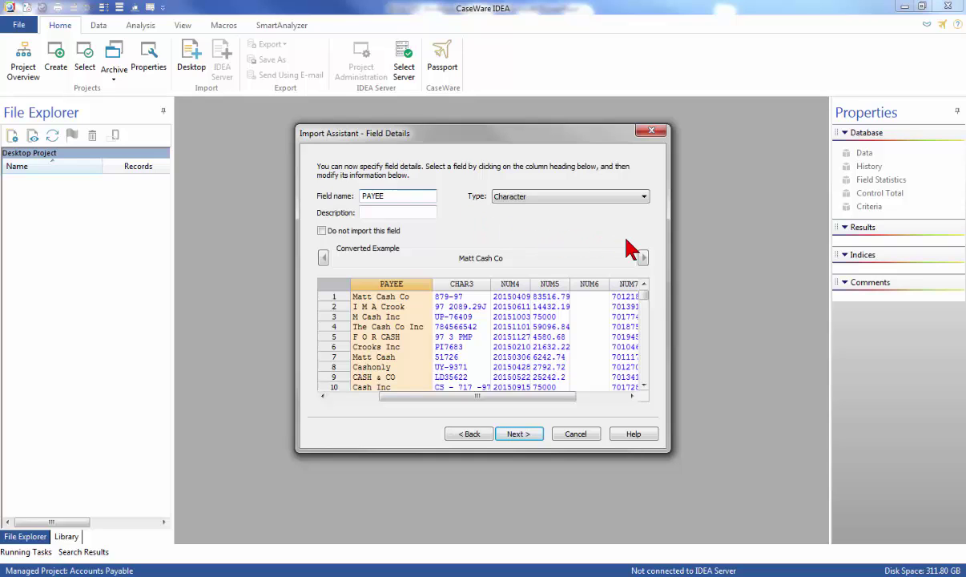
pyautogui.click(643, 258)
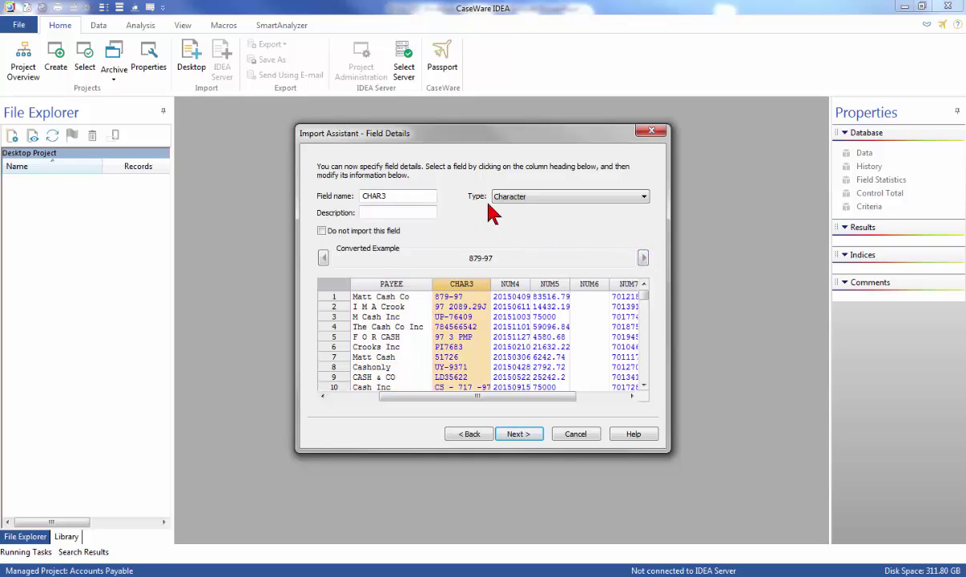
pyautogui.doubleClick(423, 195)
pyautogui.write('INVOICE')
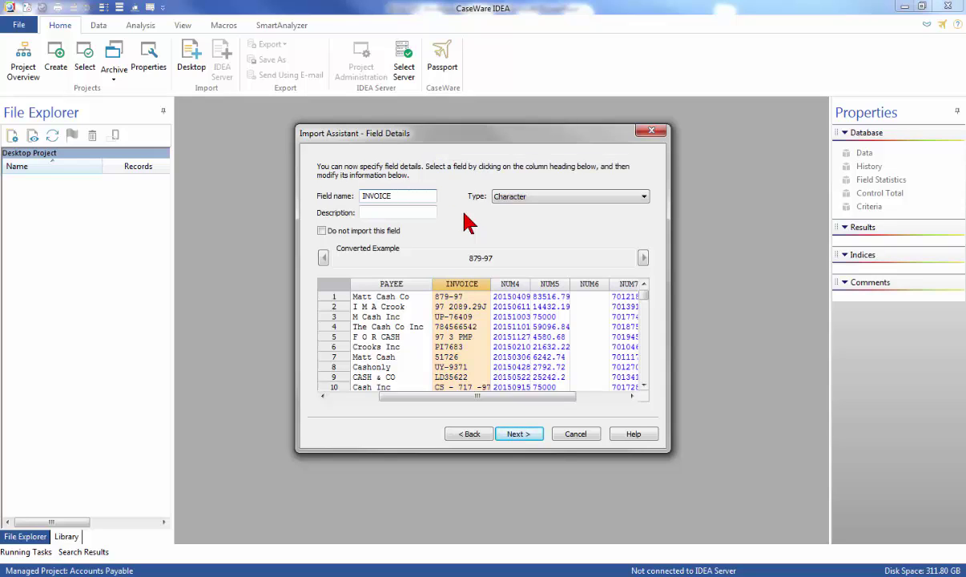
# Rename the NUM4 field as INV_DATE and define it as a Date field with the mask YYYYMMDD.
pyautogui.click(643, 257)
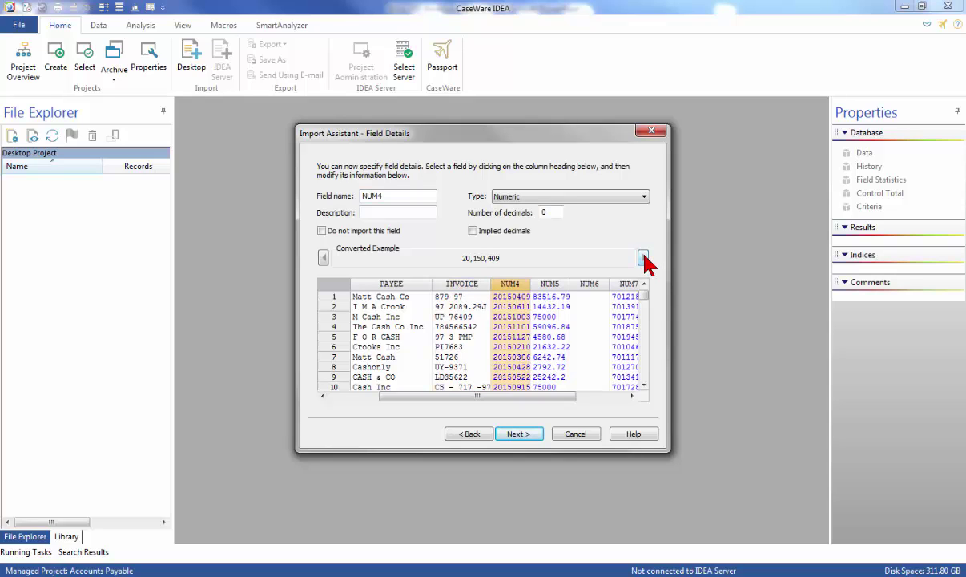
pyautogui.doubleClick(422, 197)
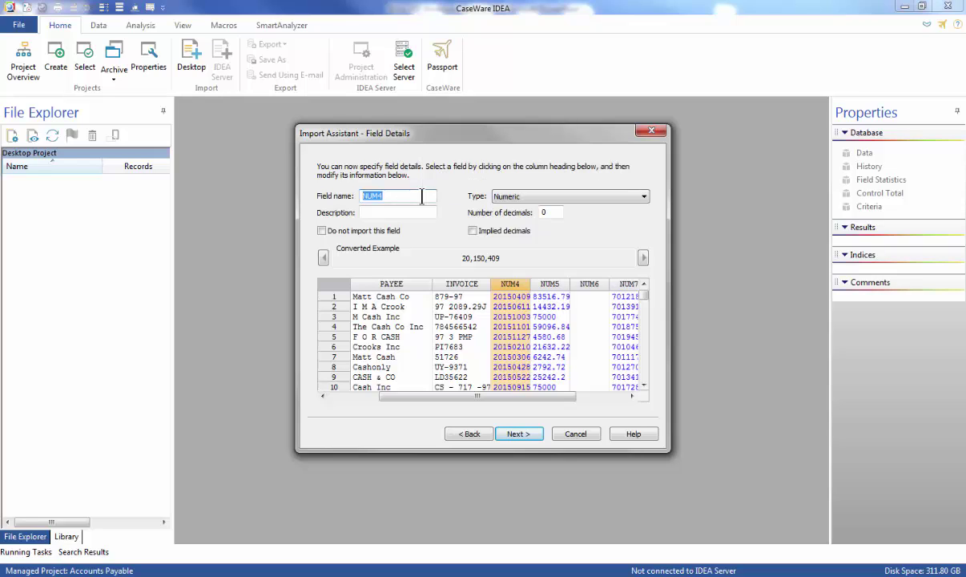
pyautogui.write('INV_DATE')
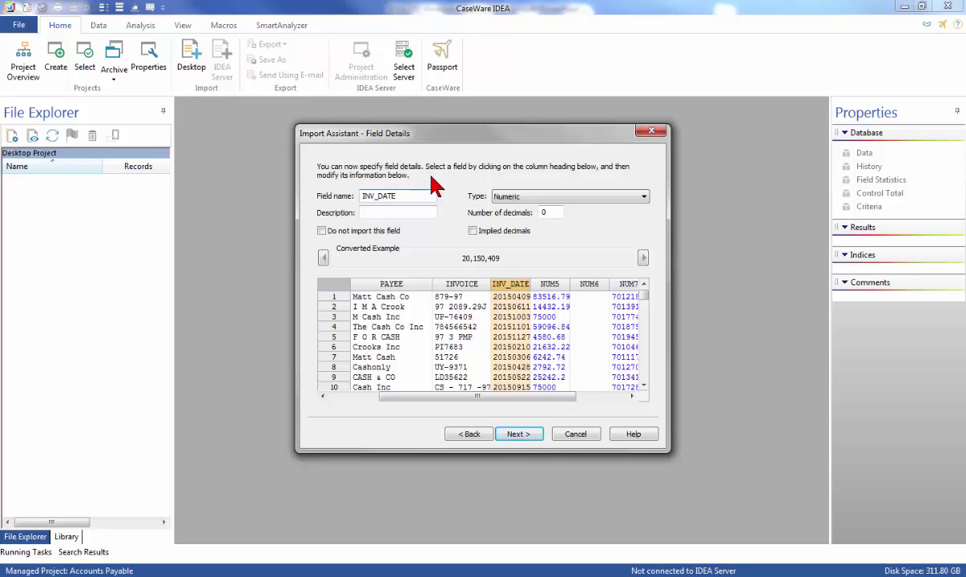
pyautogui.click(512, 197)
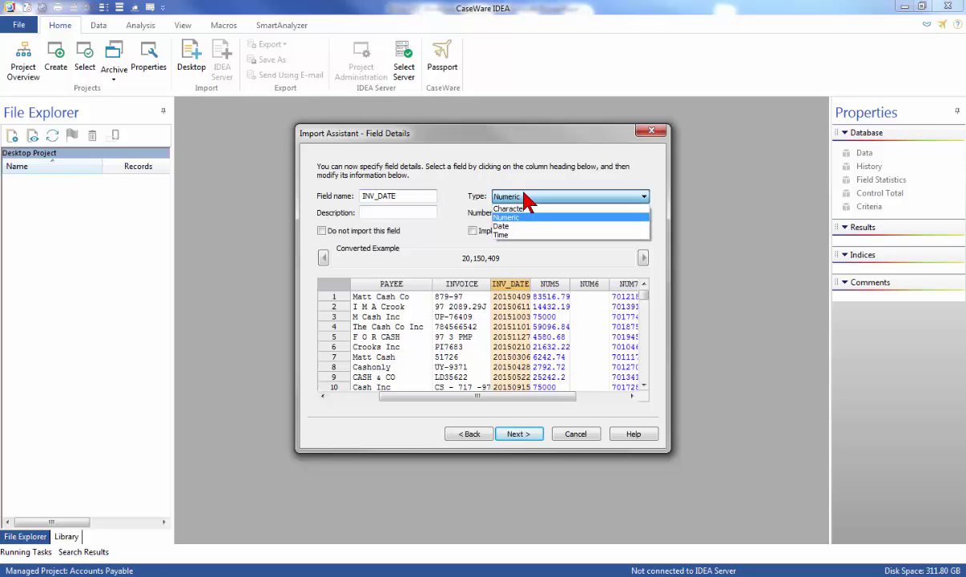
pyautogui.click(503, 226)
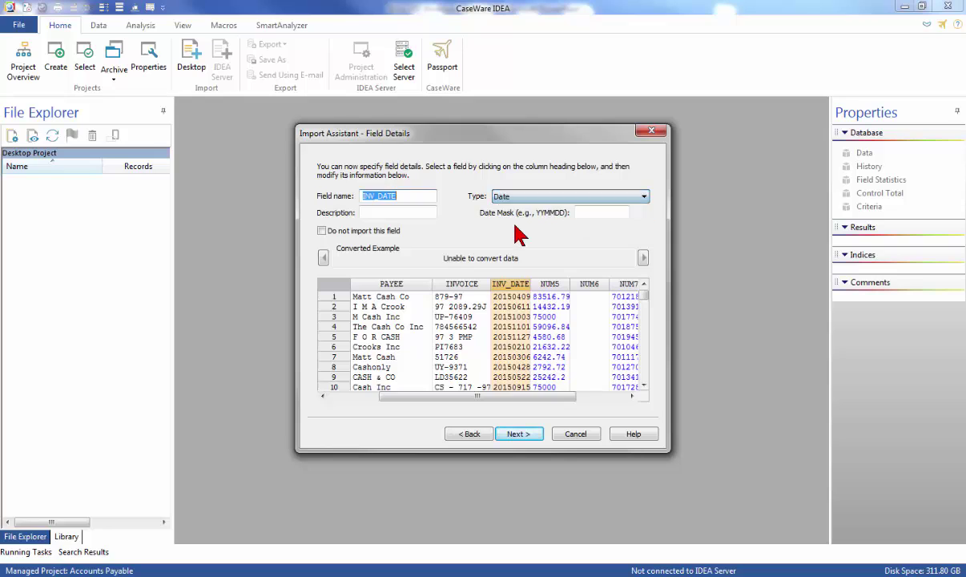
pyautogui.click(586, 214)
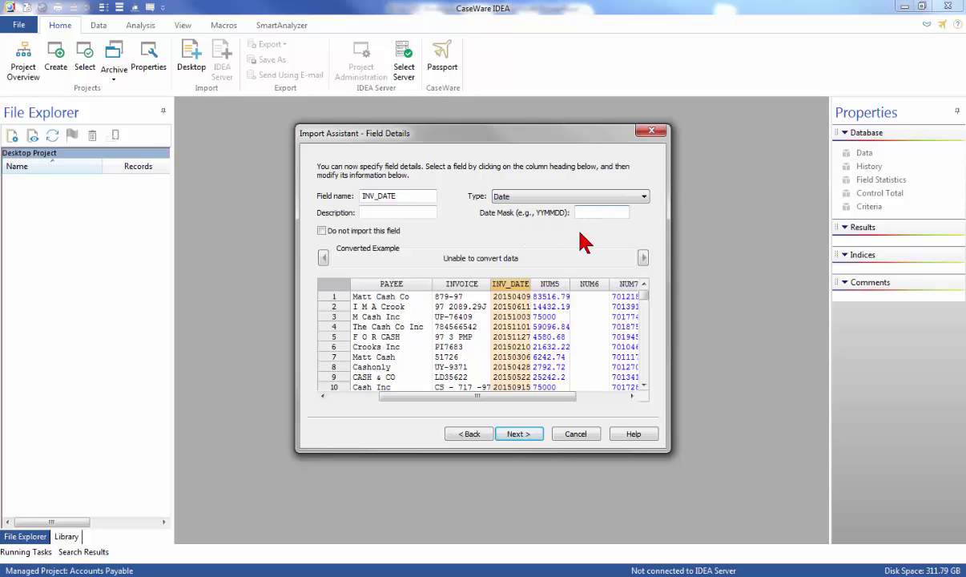
pyautogui.write('YYYYMMDD')
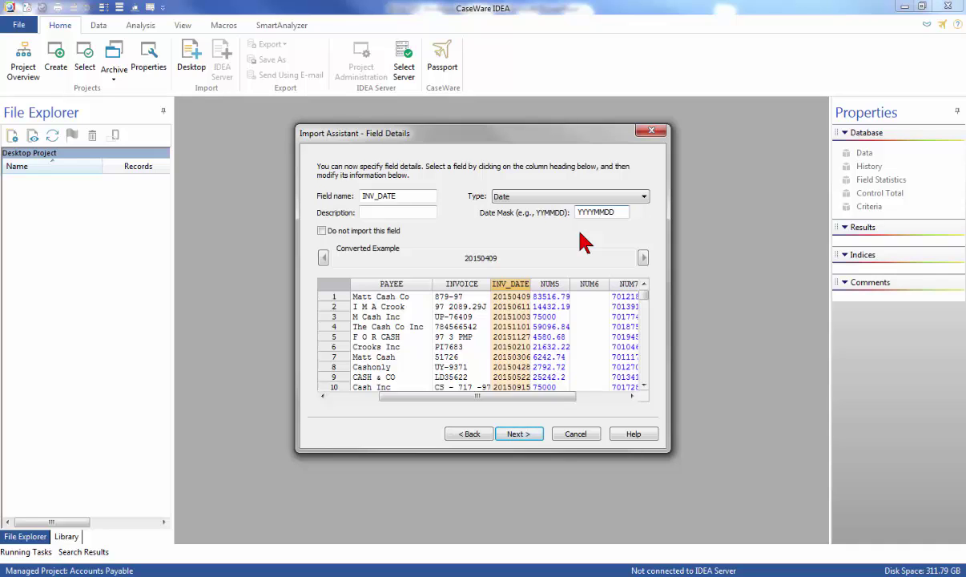
# Rename the NUM5 field as AMOUNT, keeping it Numeric with 2 decimals, and proceed to the following field.
pyautogui.click(644, 258)
pyautogui.doubleClick(388, 195)
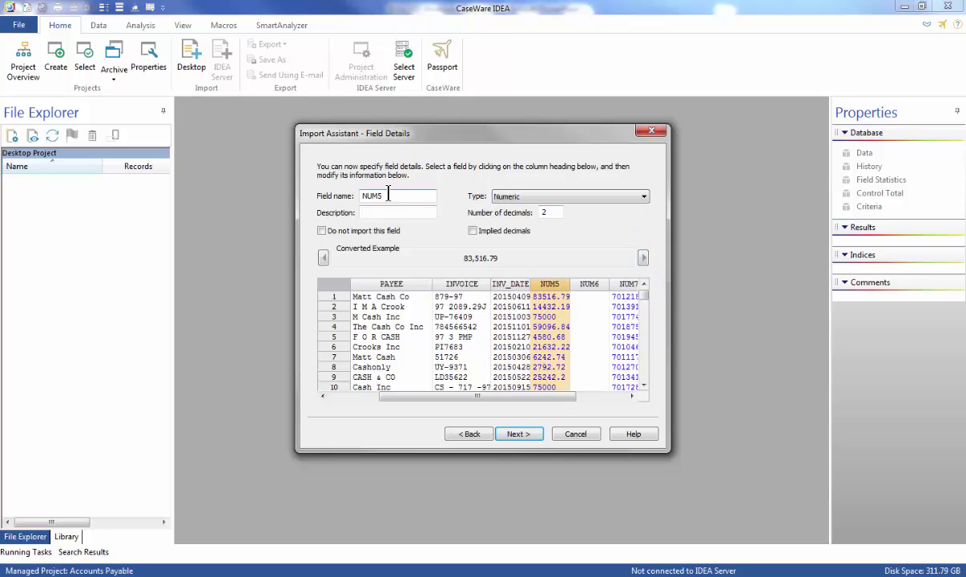
pyautogui.write('MOUNT')
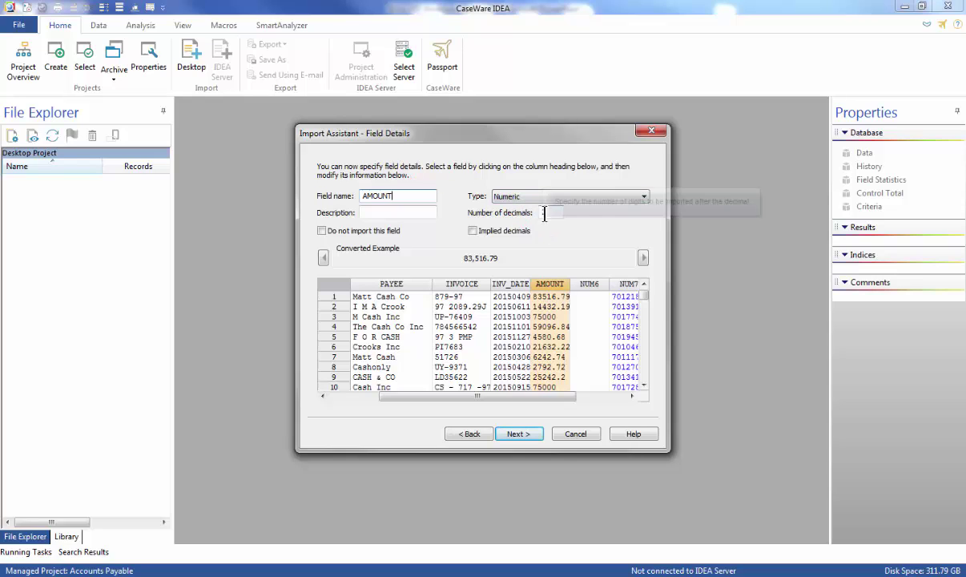
pyautogui.click(639, 257)
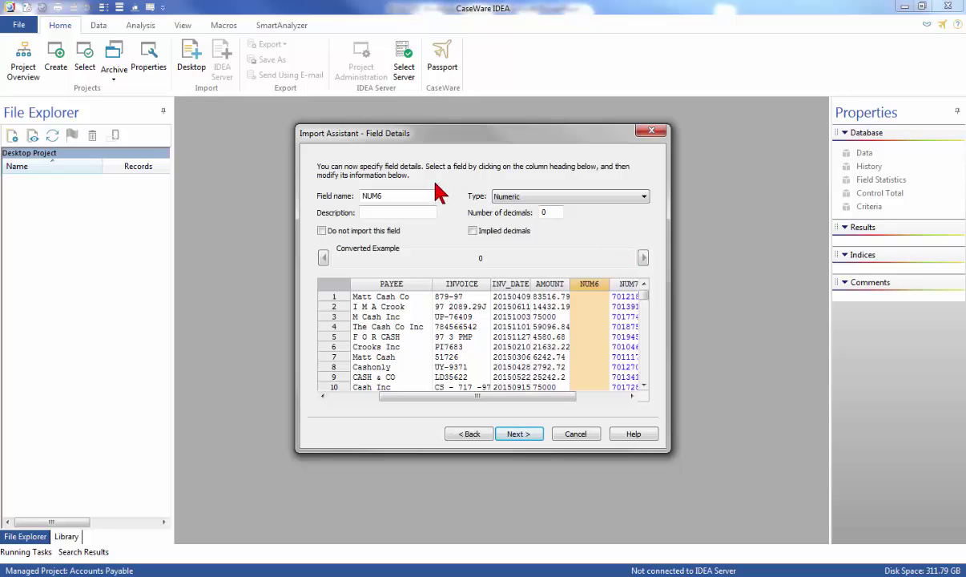
# Exclude the NUM6 field from the import and rename the NUM7 field as CHECK, proceeding to the following field.
pyautogui.click(411, 192)
pyautogui.doubleClick(411, 192)
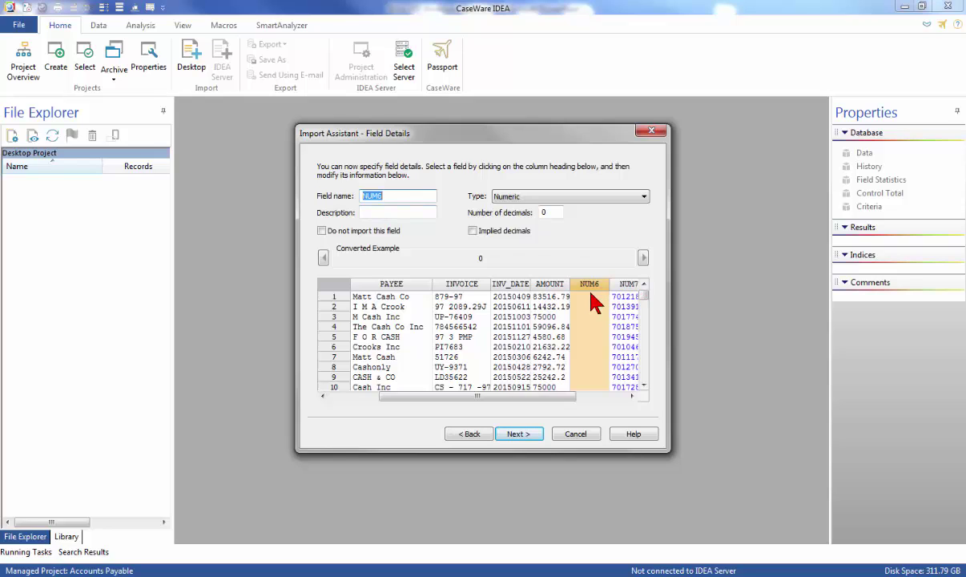
pyautogui.click(339, 231)
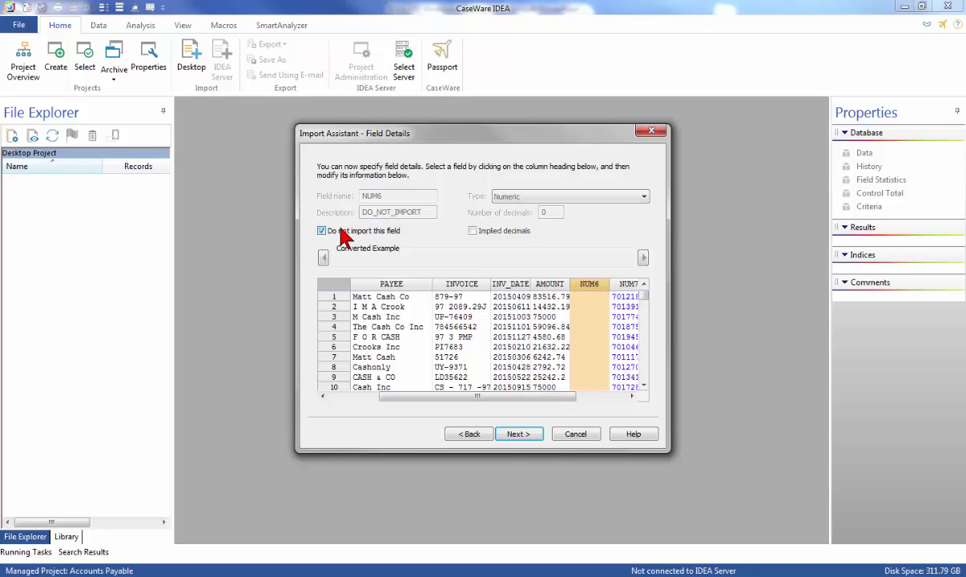
pyautogui.click(642, 258)
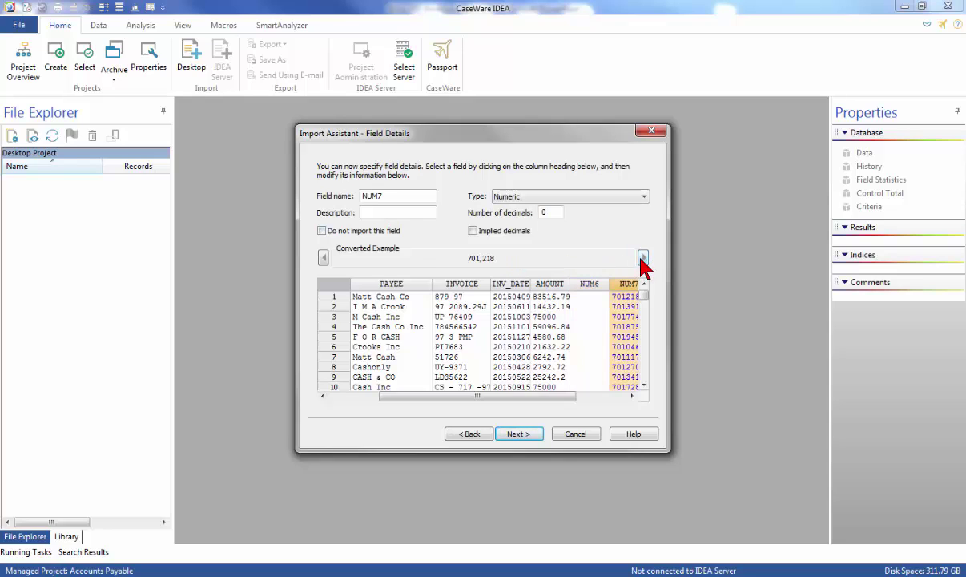
pyautogui.doubleClick(395, 197)
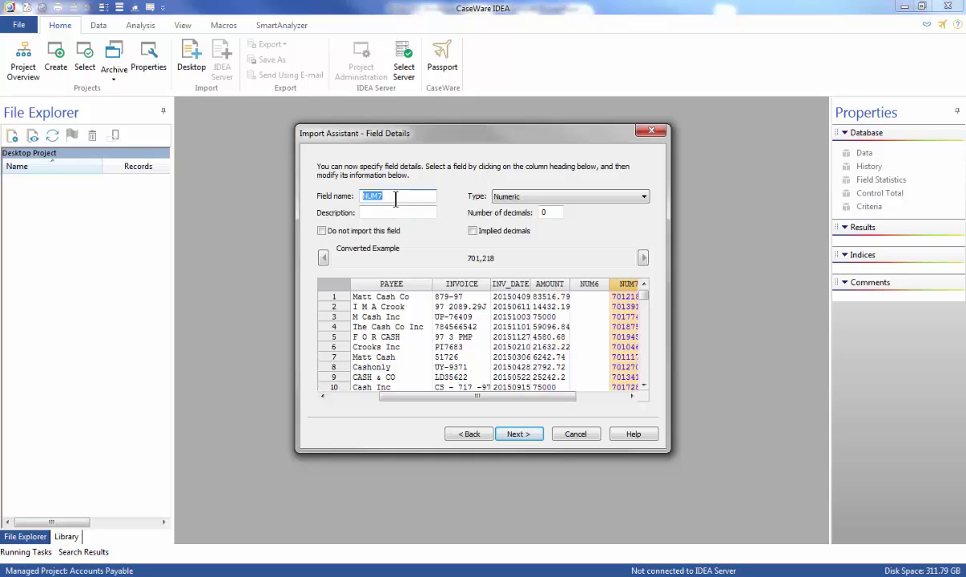
pyautogui.write('CHECK')
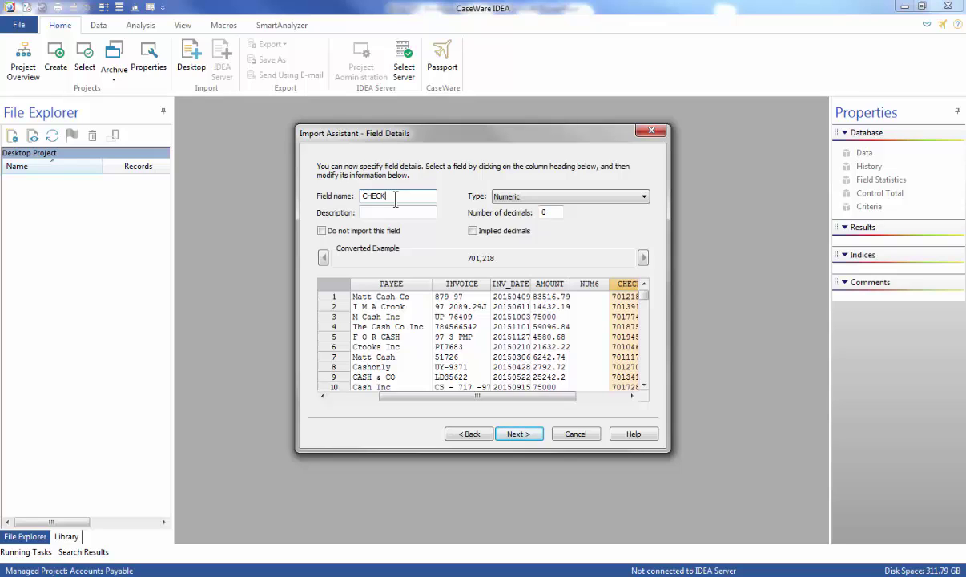
pyautogui.click(642, 259)
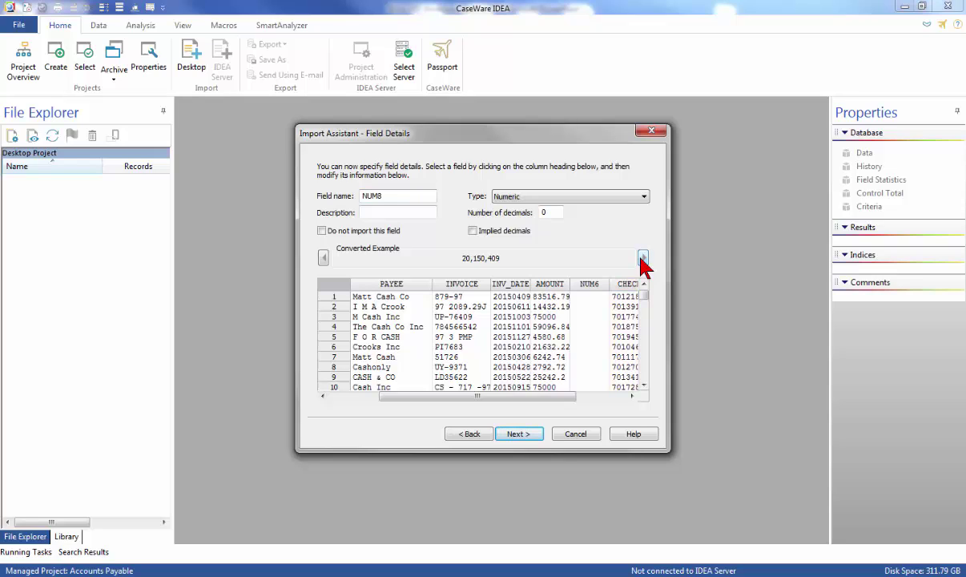
# Rename the NUM8 field as PAY_DATE and define it as a Date field with the mask YYYYMMDD.
pyautogui.moveTo(564, 395); pyautogui.dragTo(623, 396)
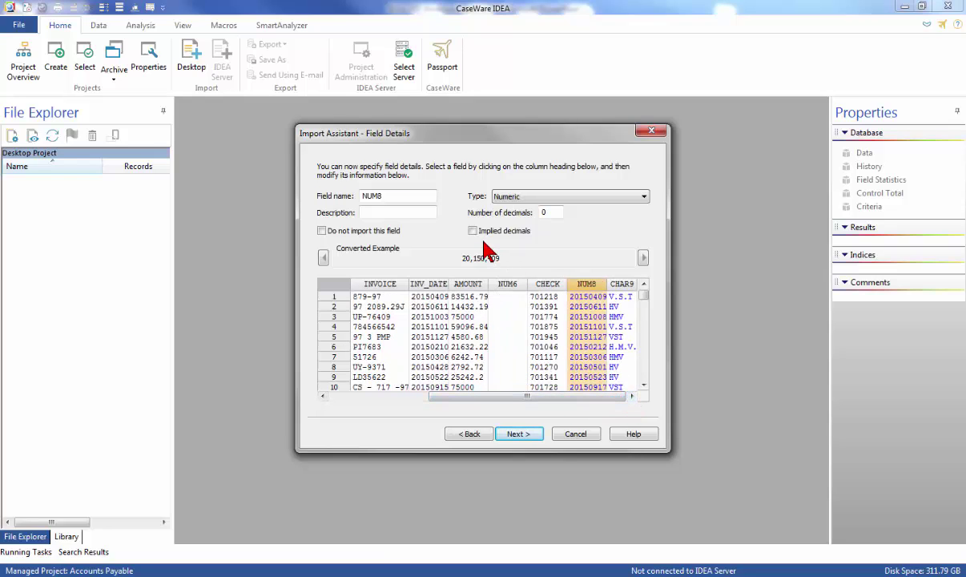
pyautogui.doubleClick(404, 199)
pyautogui.write('PAY_D')
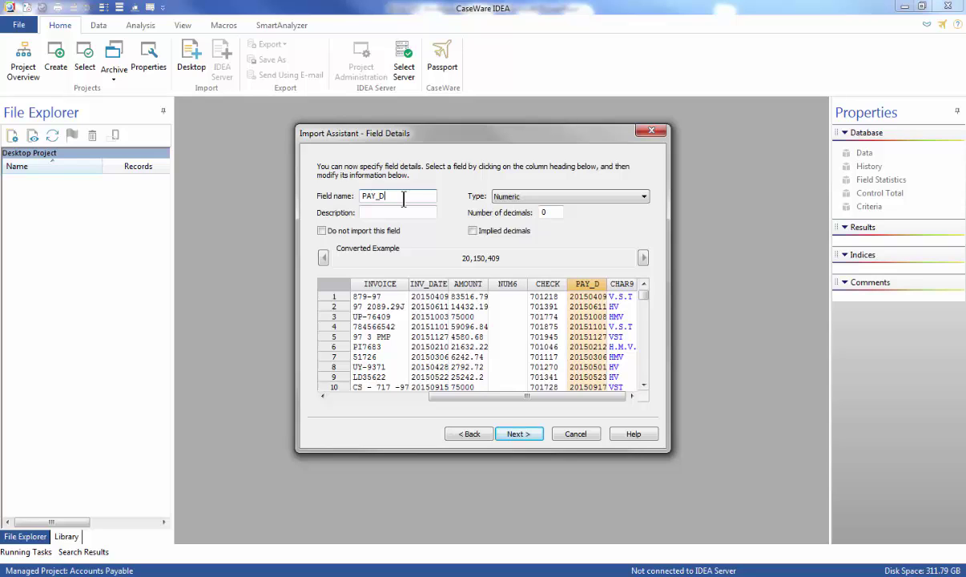
pyautogui.write('ATE')
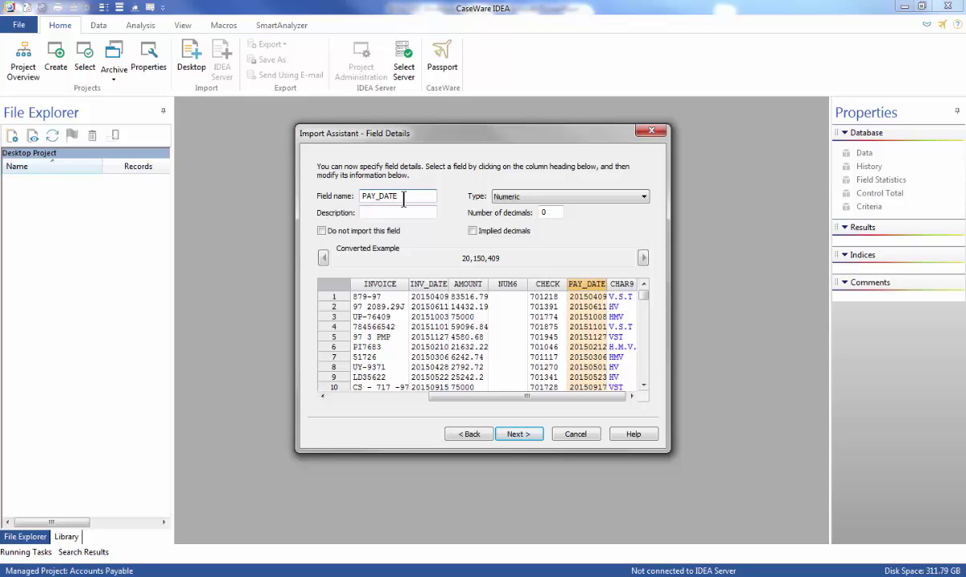
pyautogui.click(513, 199)
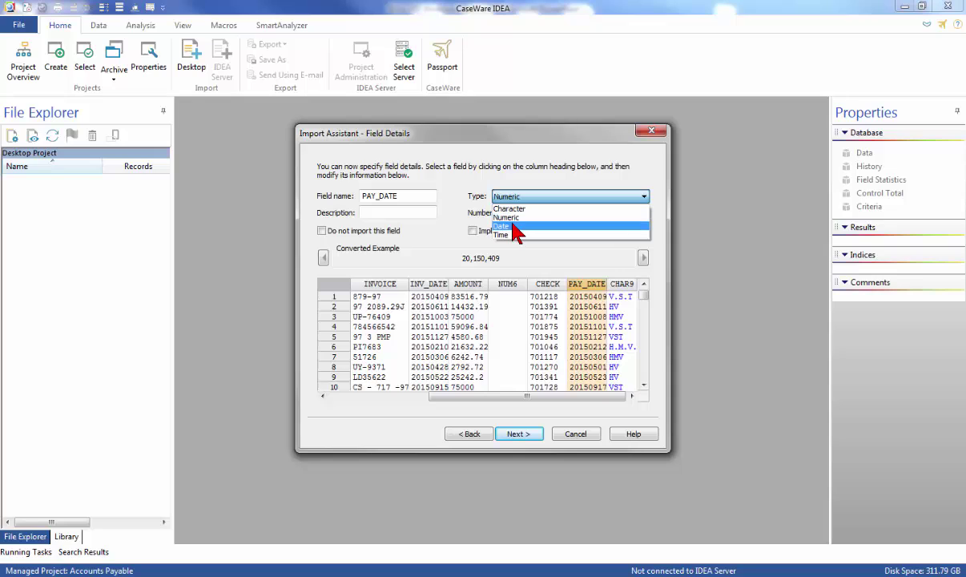
pyautogui.click(511, 226)
pyautogui.click(579, 213)
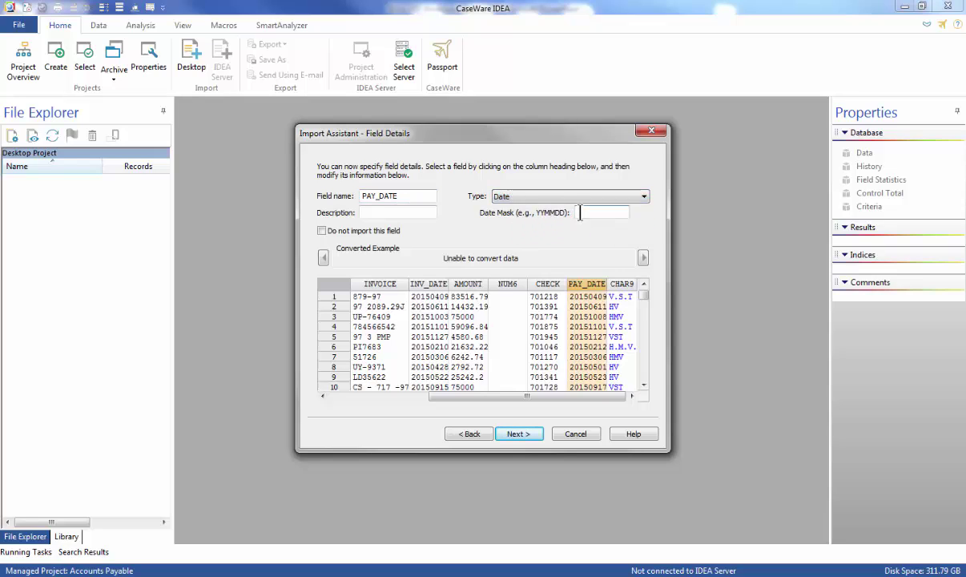
pyautogui.write('YYYYMMDD')
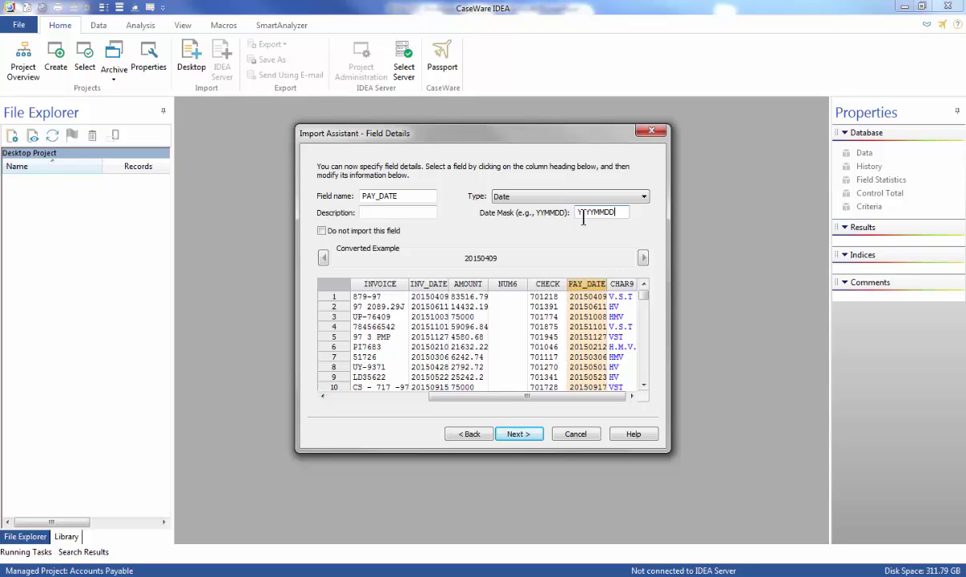
pyautogui.click(643, 258)
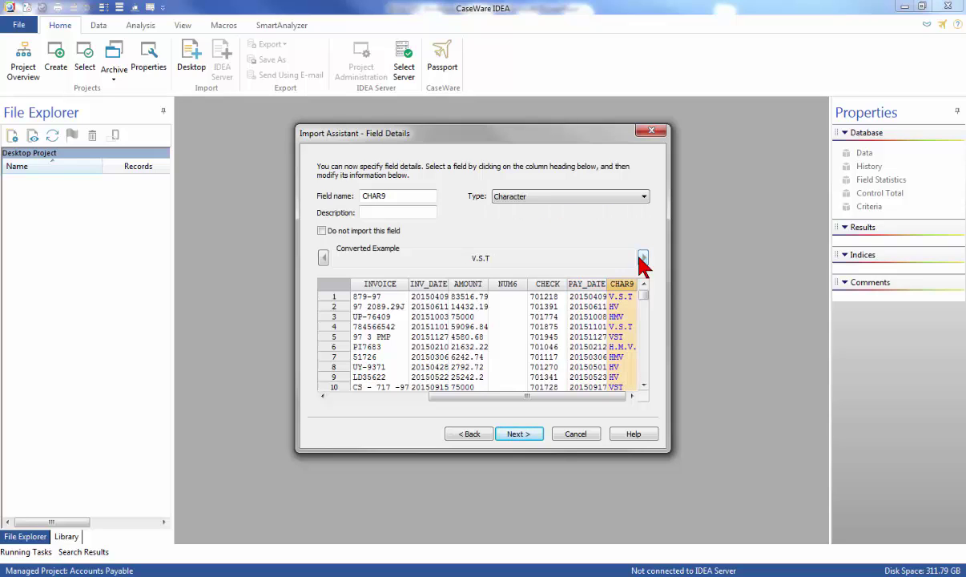
# Rename the CHAR9 field as AUTH and proceed to the database naming page without adding extra fields or import criteria.
pyautogui.doubleClick(393, 196)
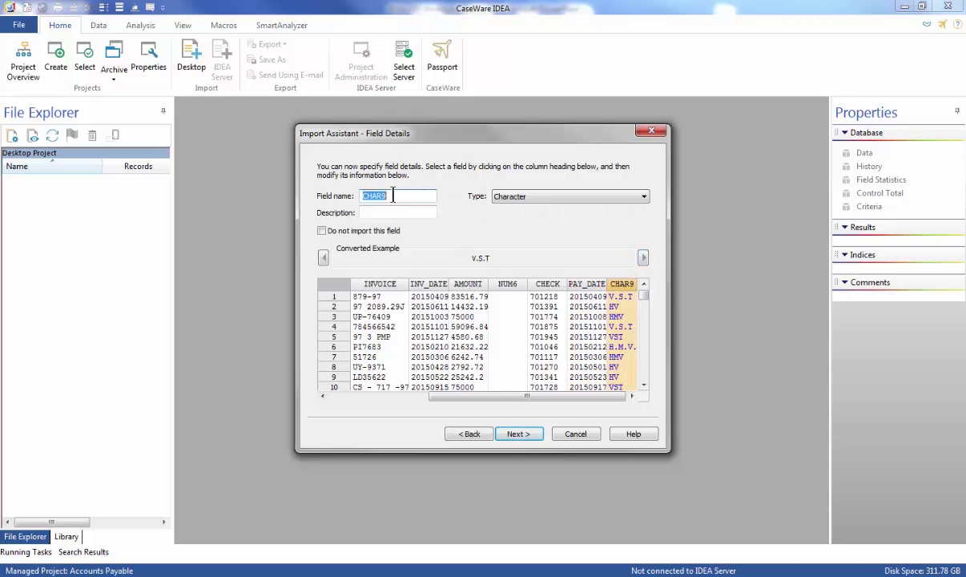
pyautogui.write('AUTH')
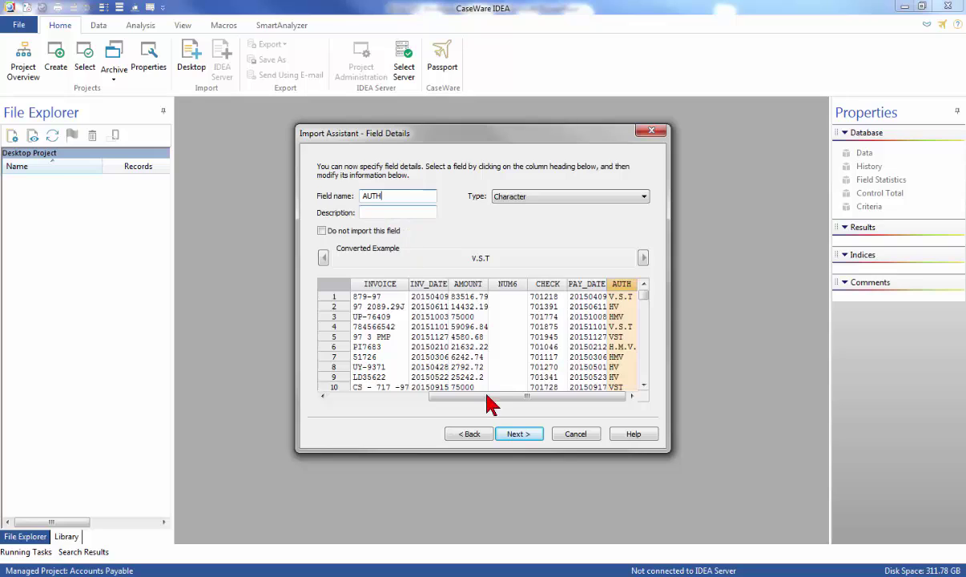
pyautogui.click(517, 435)
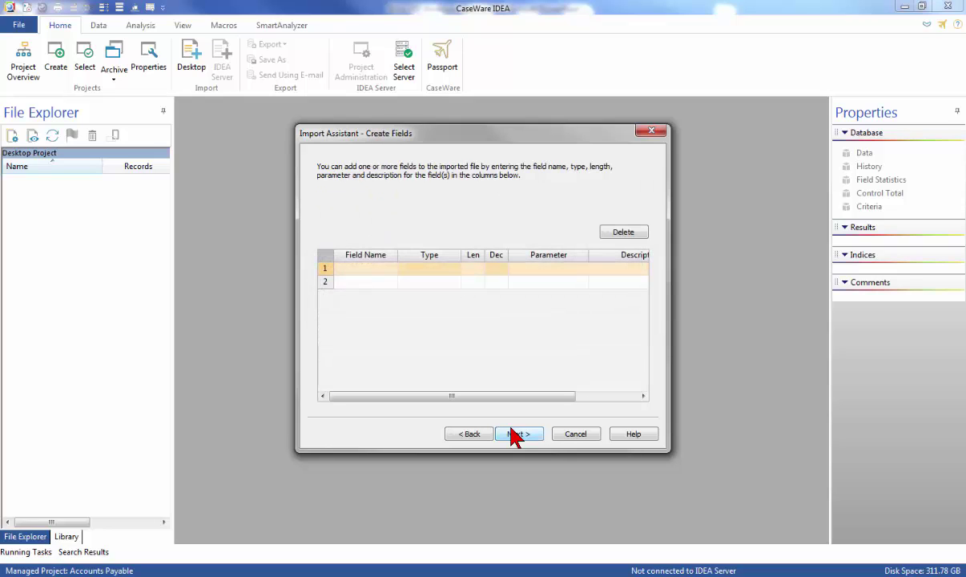
pyautogui.click(516, 435)
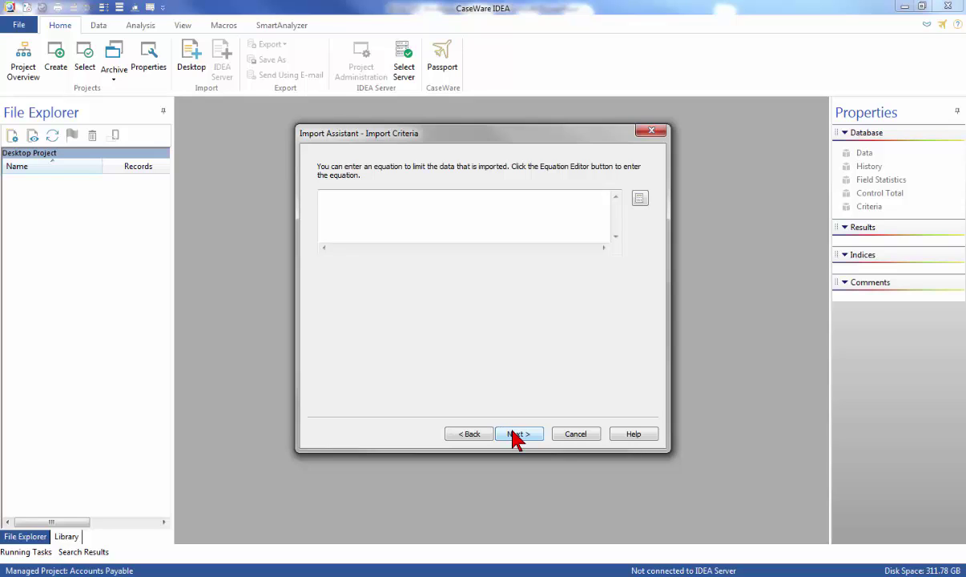
pyautogui.click(517, 435)
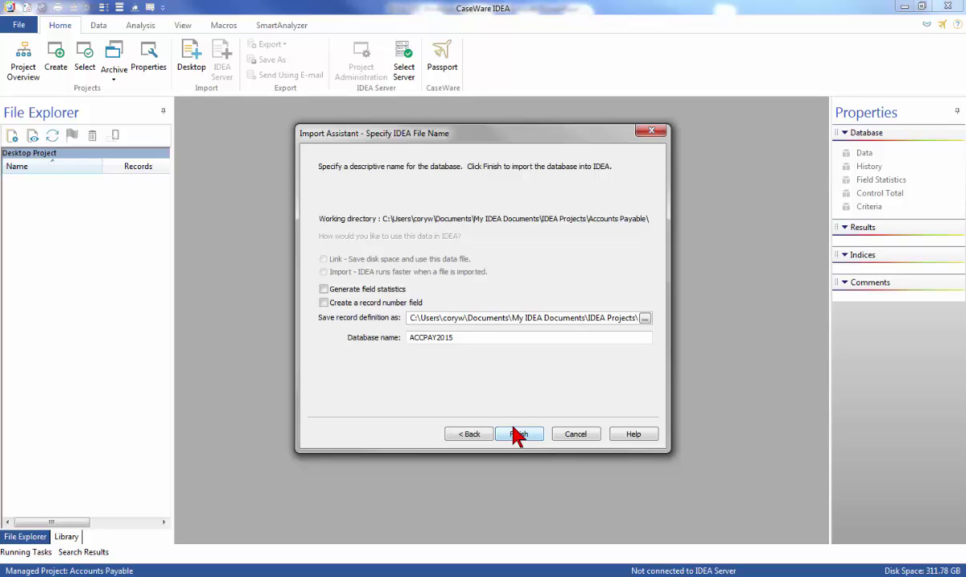
# Enable field statistics generation, name the database Accounts Payable and finish the import.
pyautogui.click(323, 289)
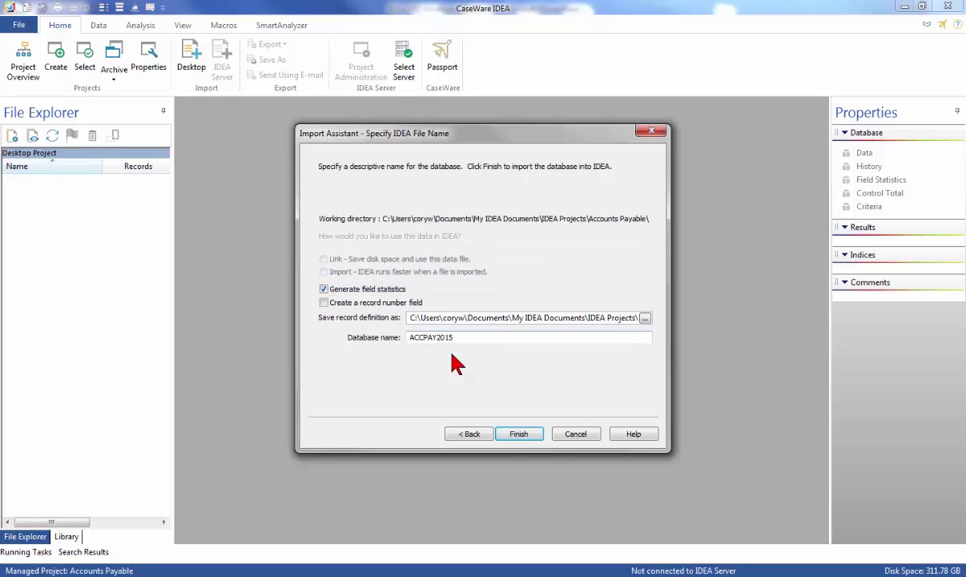
pyautogui.doubleClick(481, 339)
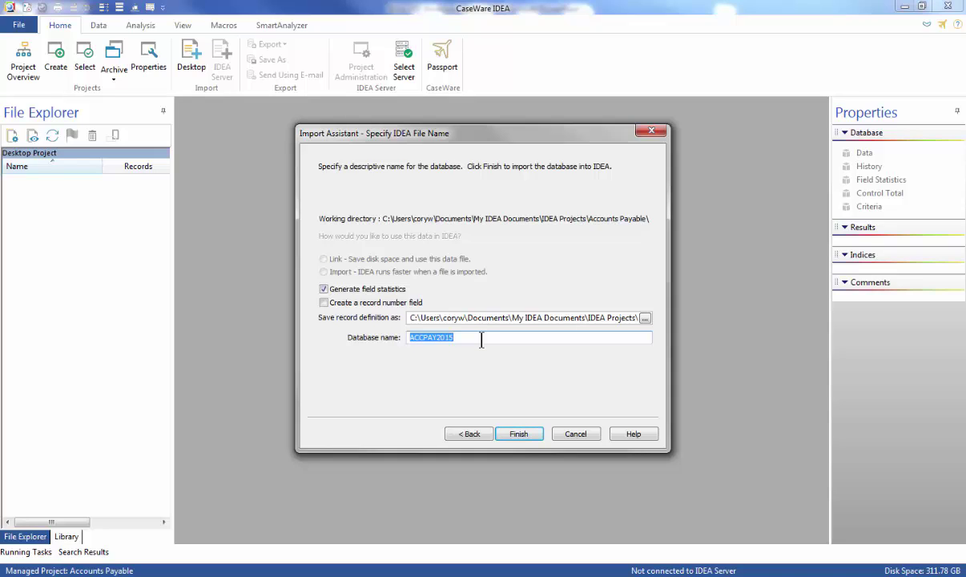
pyautogui.write('Accounts Payable')
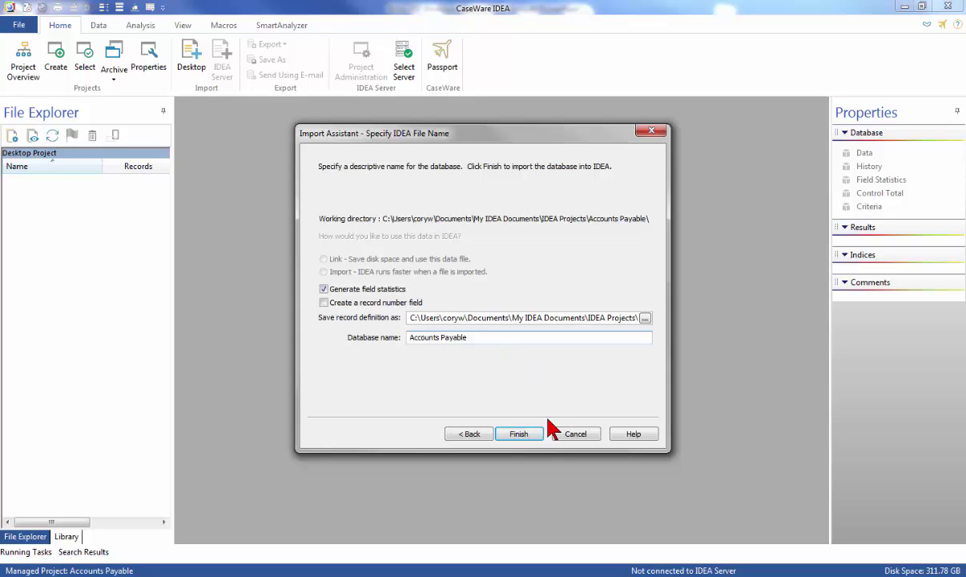
pyautogui.click(518, 433)
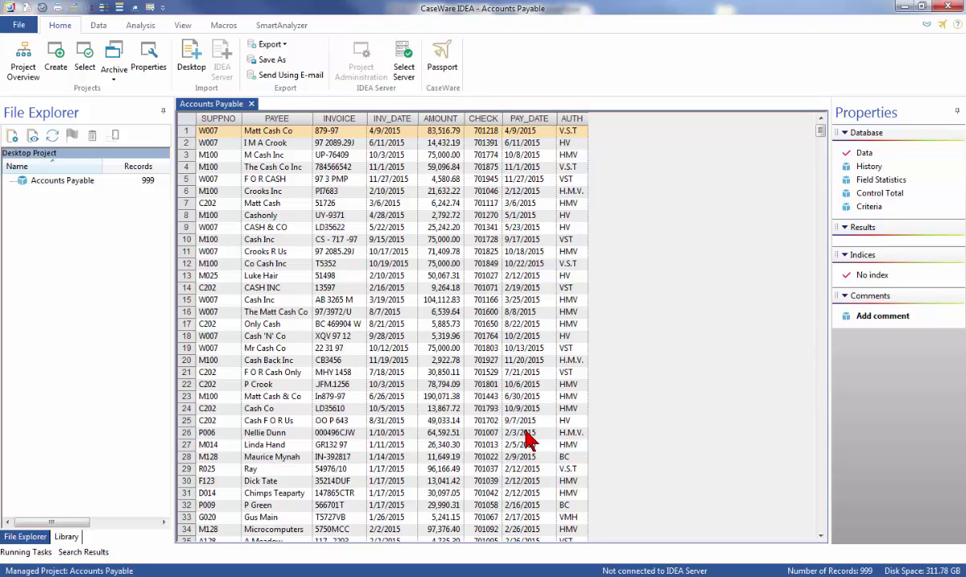
# Start a Microsoft Excel import of the Supplier file from Desktop\Data Files\IDEA Data Analysis Workbook\Source Files.ILB\Other.
pyautogui.click(202, 64)
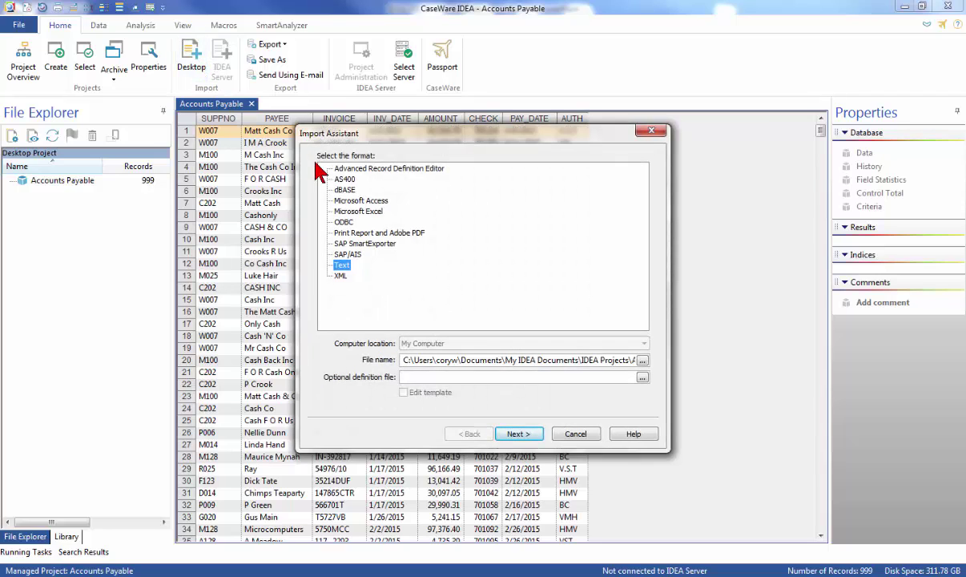
pyautogui.click(358, 213)
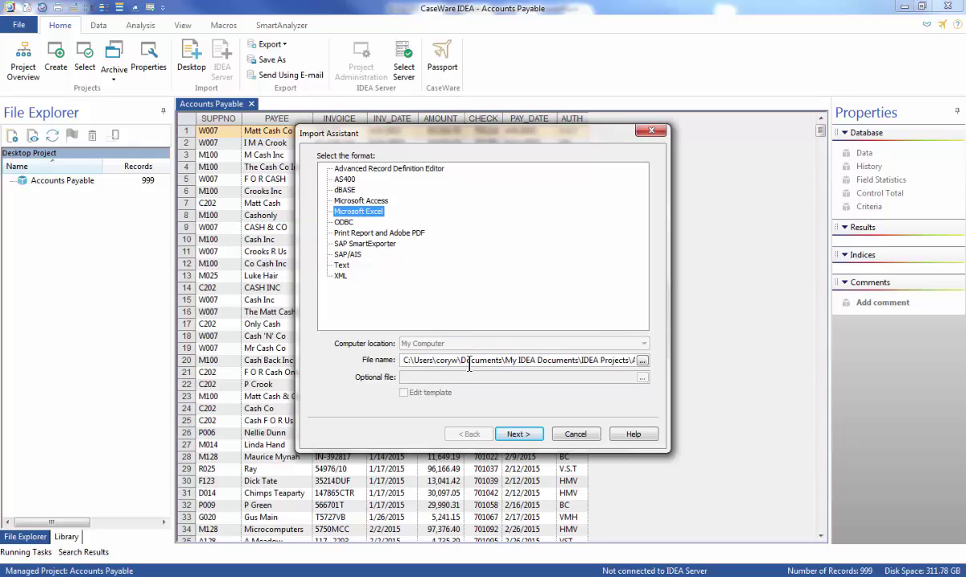
pyautogui.click(643, 360)
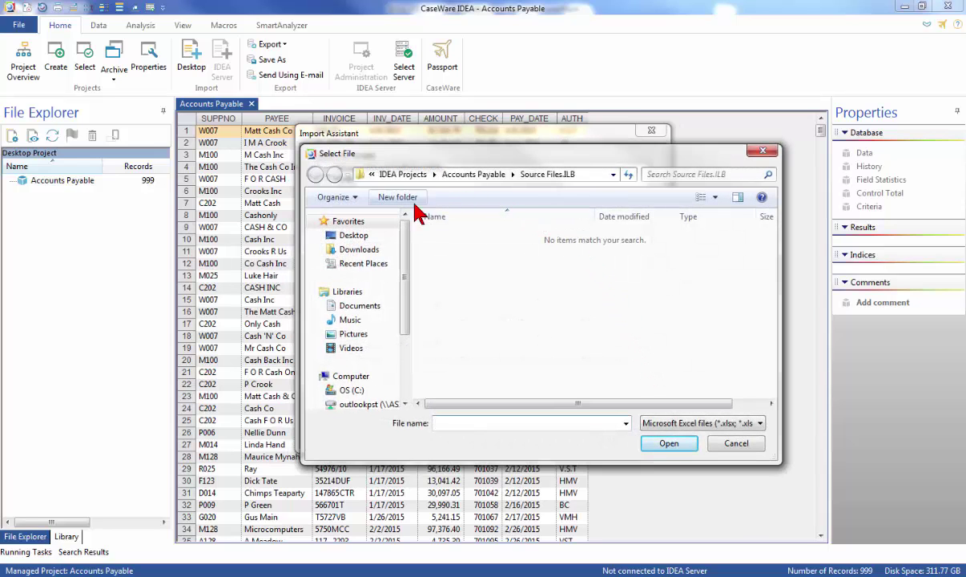
pyautogui.click(371, 235)
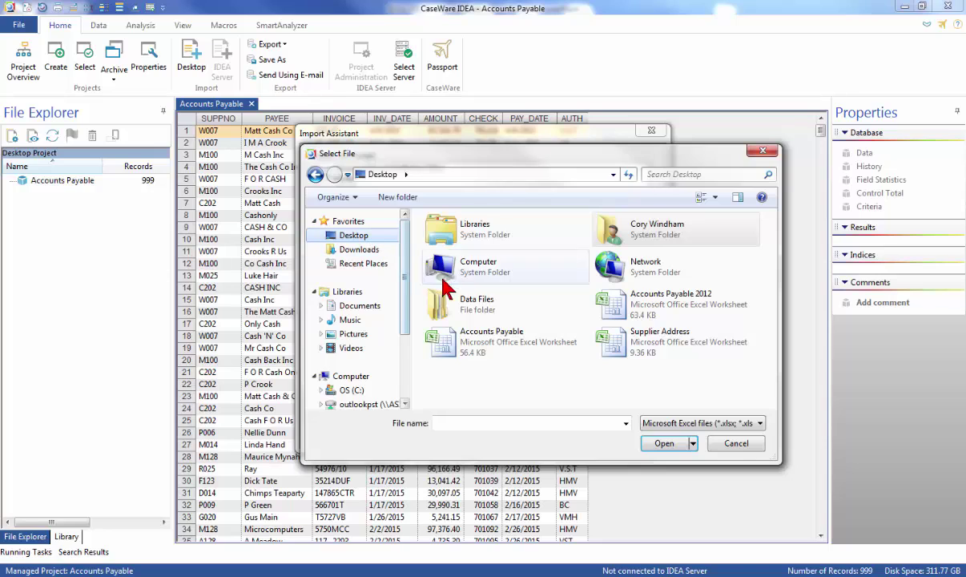
pyautogui.doubleClick(467, 302)
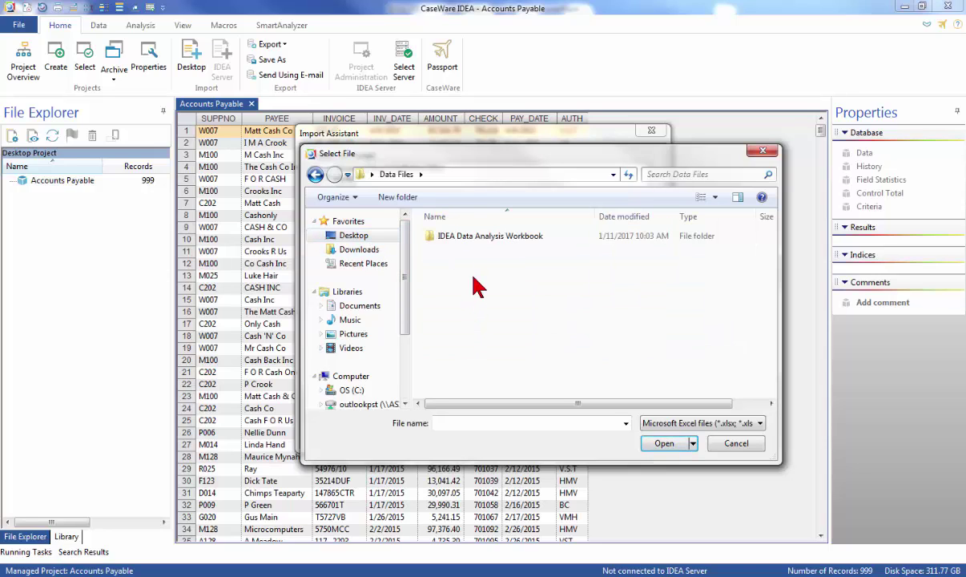
pyautogui.doubleClick(483, 234)
pyautogui.doubleClick(464, 236)
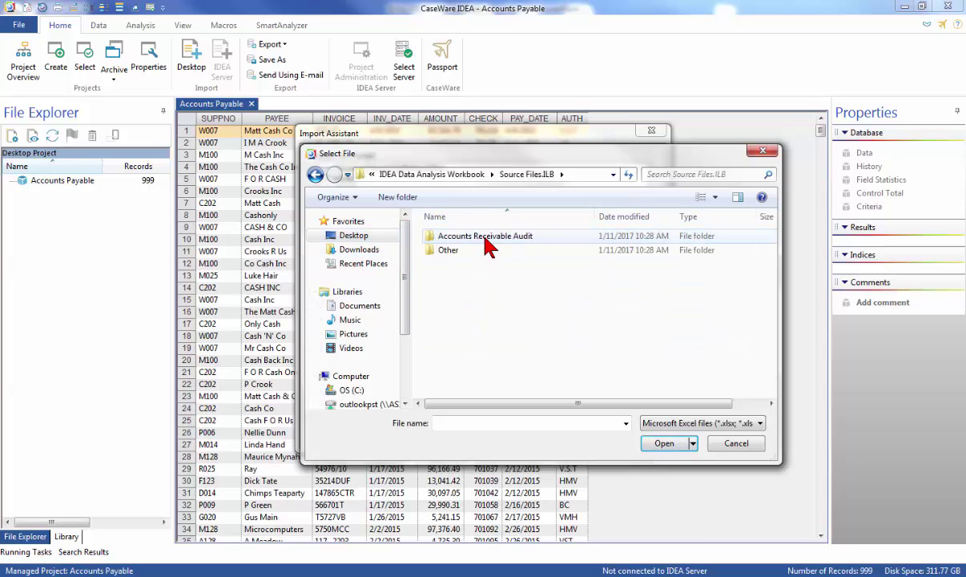
pyautogui.doubleClick(484, 253)
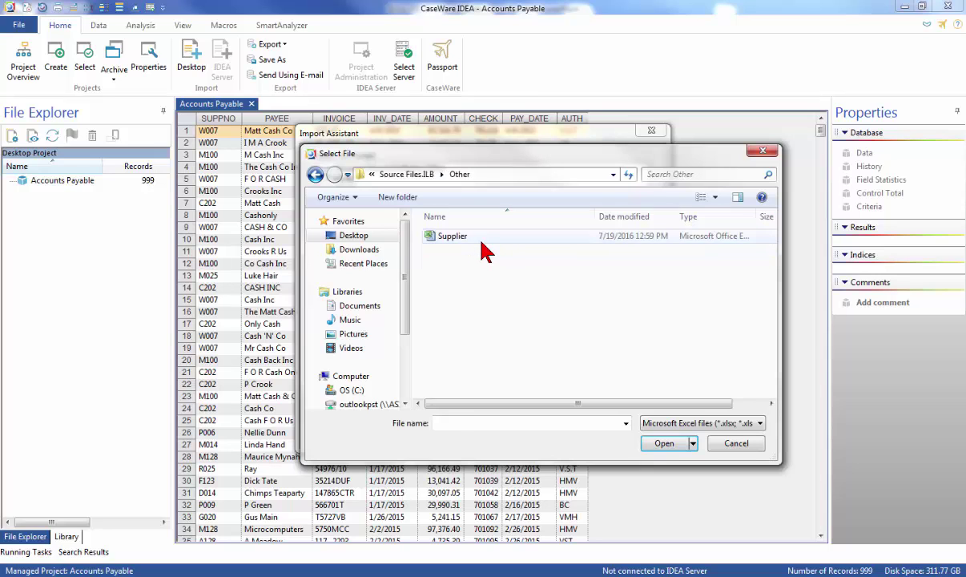
pyautogui.click(453, 235)
pyautogui.click(671, 440)
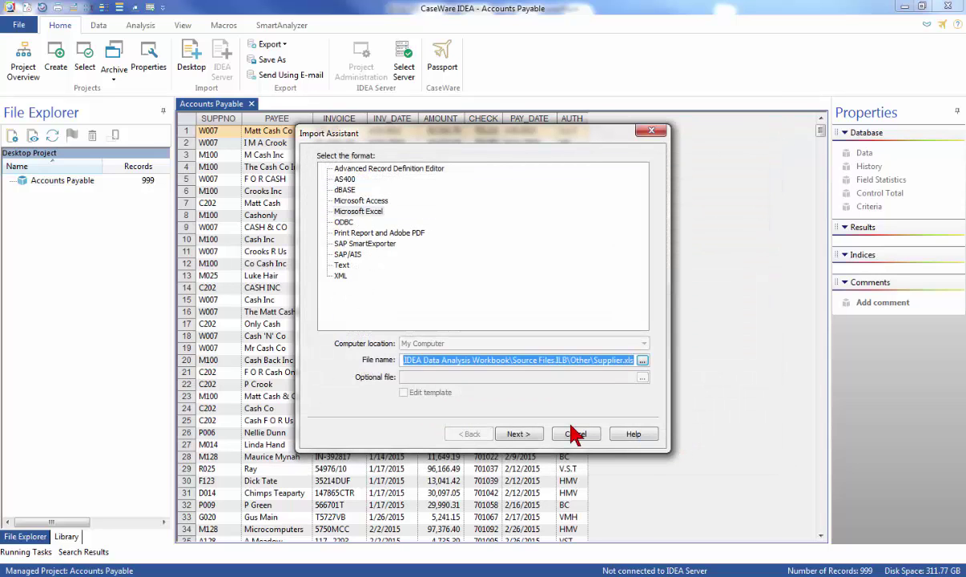
pyautogui.click(517, 433)
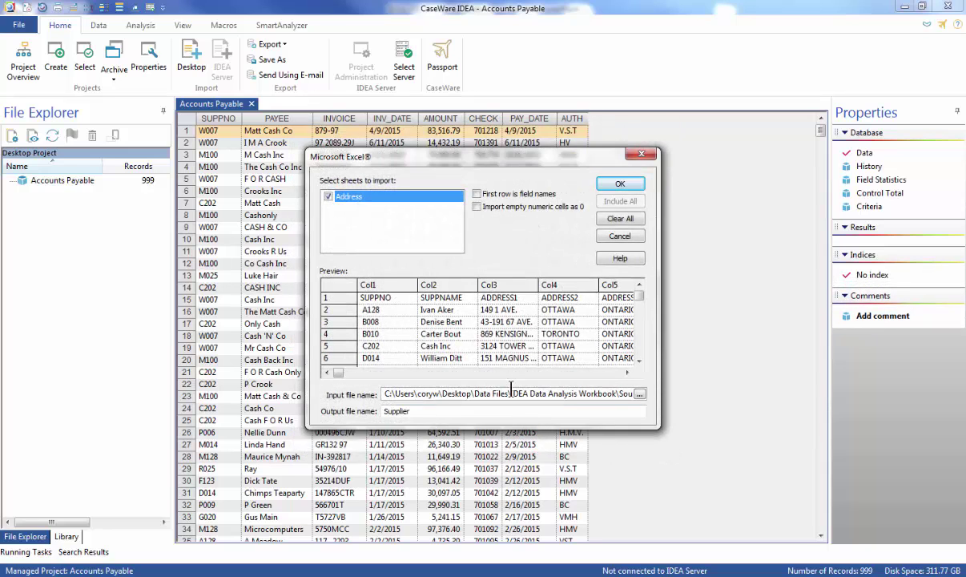
# Import the Address sheet with its first row as field names and output name Authorized Supplier, and return to the Accounts Payable database.
pyautogui.click(476, 194)
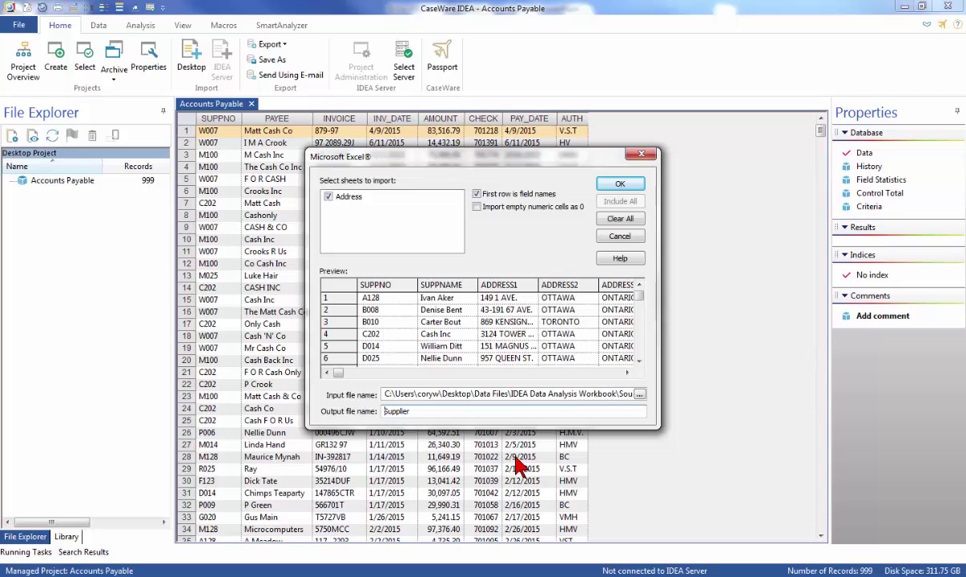
pyautogui.write('Authorized')
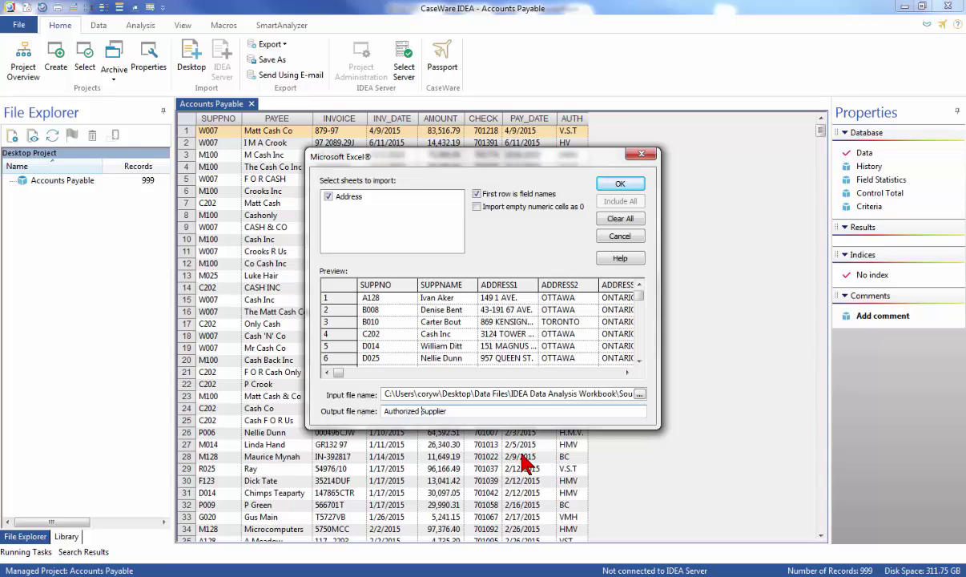
pyautogui.click(625, 185)
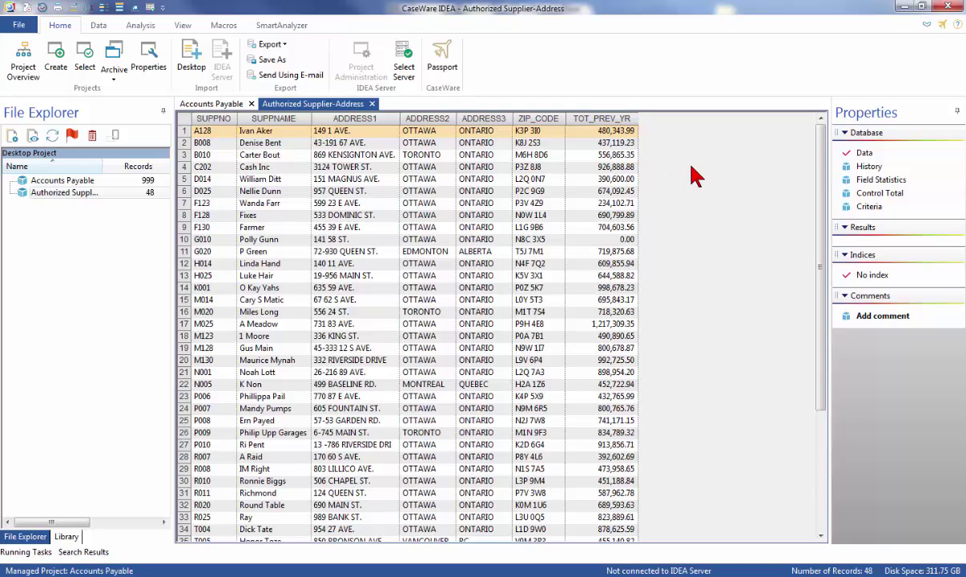
pyautogui.click(211, 104)
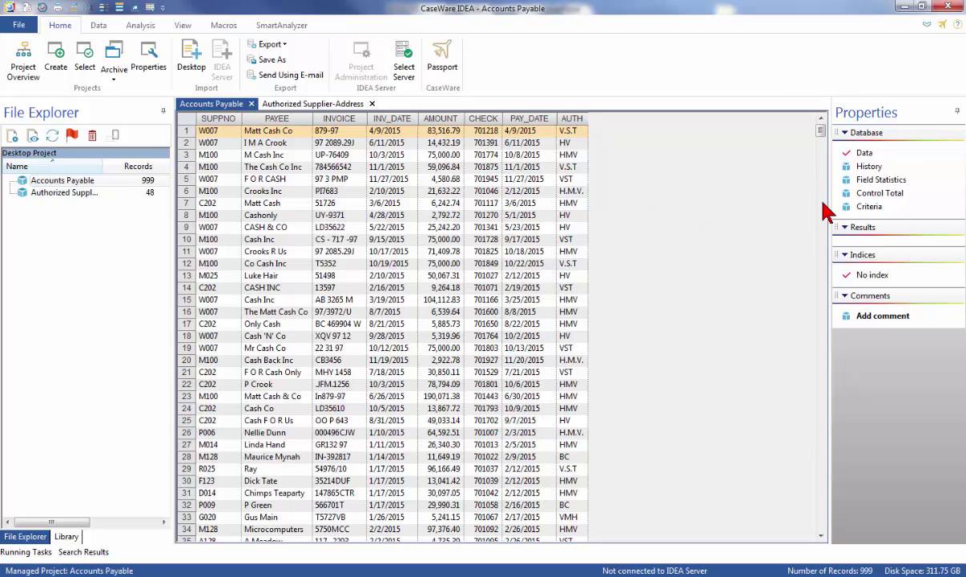
# Review the numeric and date field statistics of the Accounts Payable database and return to its data.
pyautogui.click(881, 180)
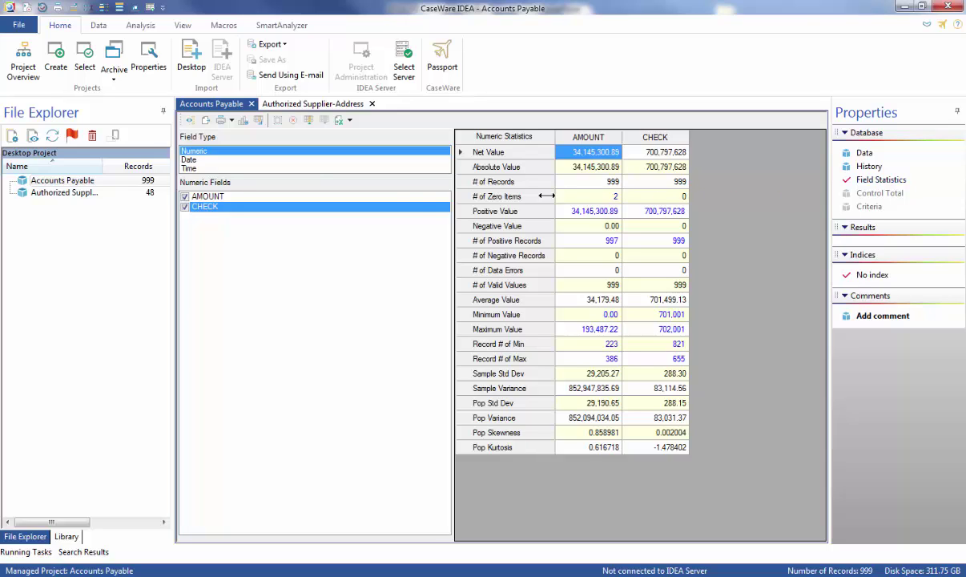
pyautogui.click(302, 161)
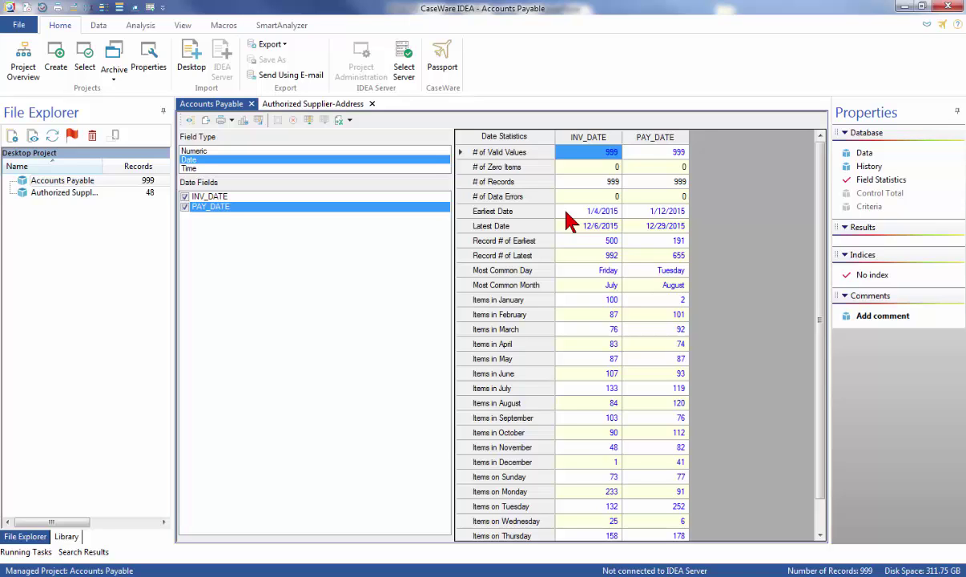
pyautogui.click(348, 150)
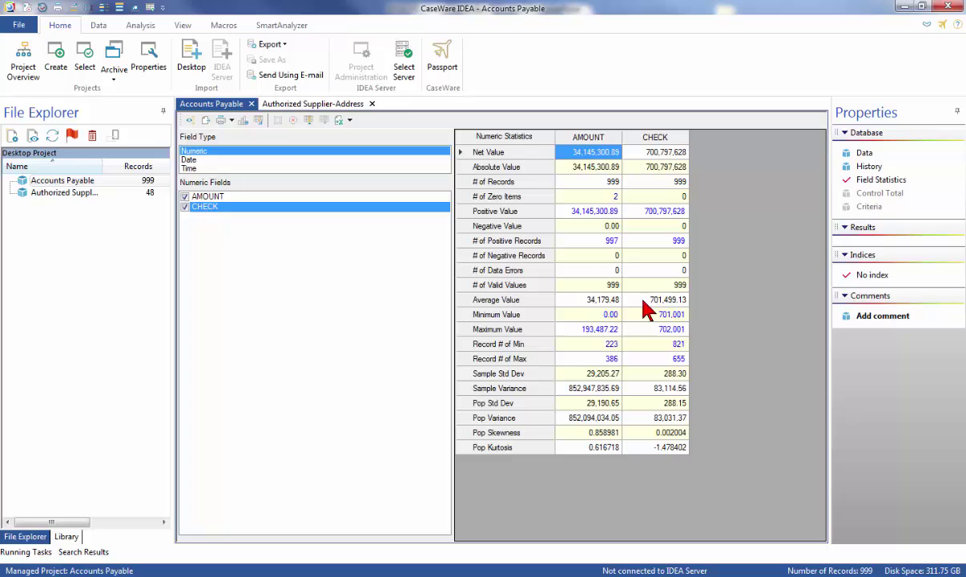
pyautogui.click(400, 160)
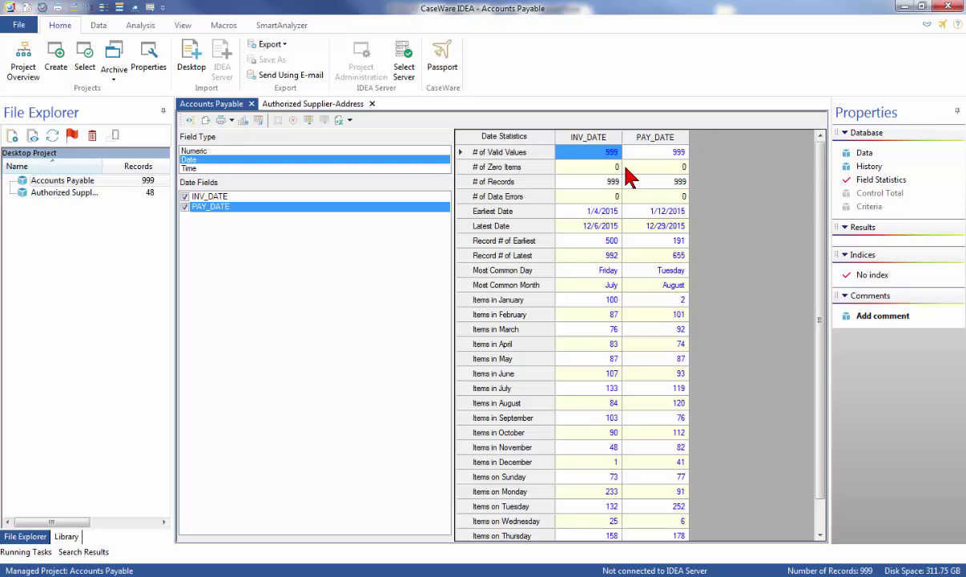
pyautogui.click(863, 154)
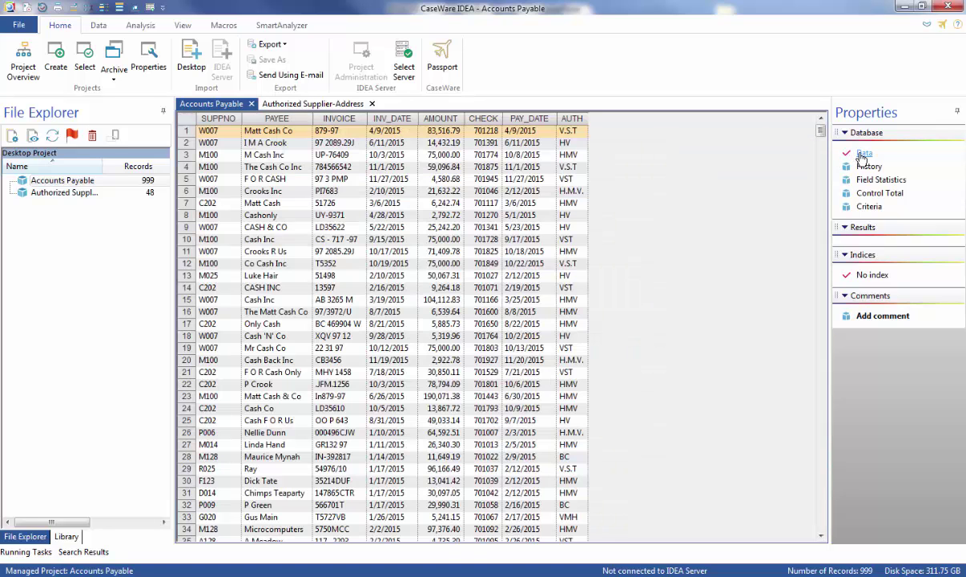
# Create the missing field statistics for all fields of the Authorized Supplier-Address database and return to its data.
pyautogui.click(336, 105)
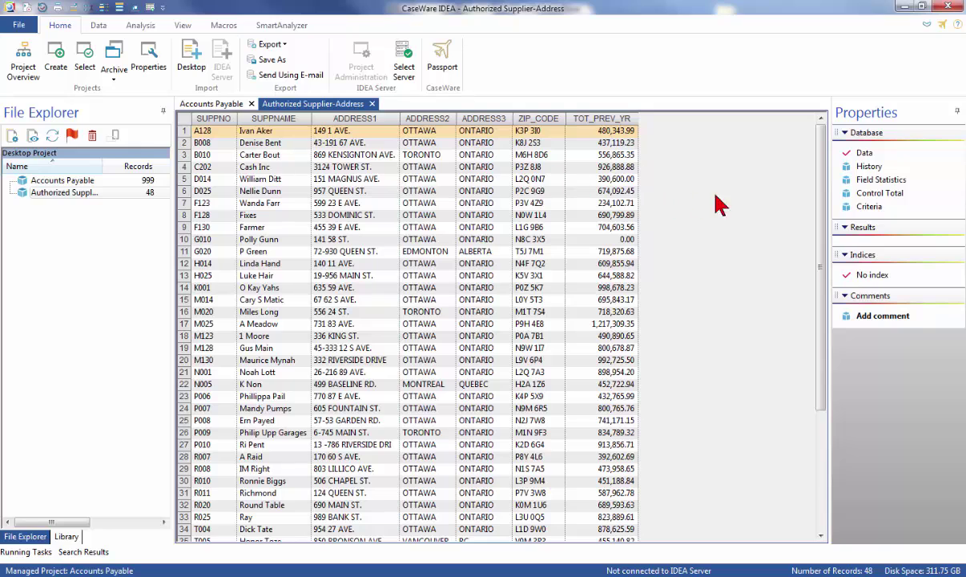
pyautogui.click(871, 181)
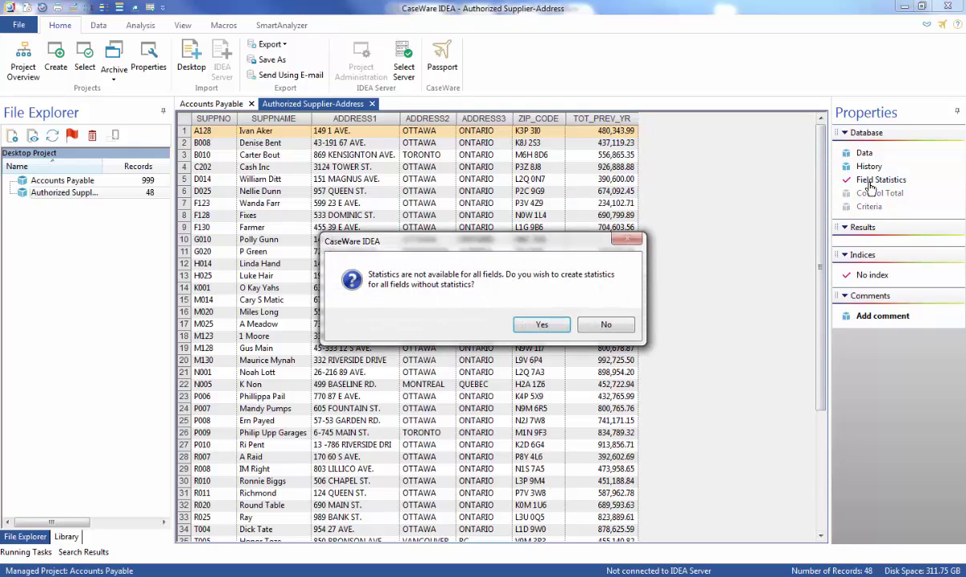
pyautogui.click(565, 324)
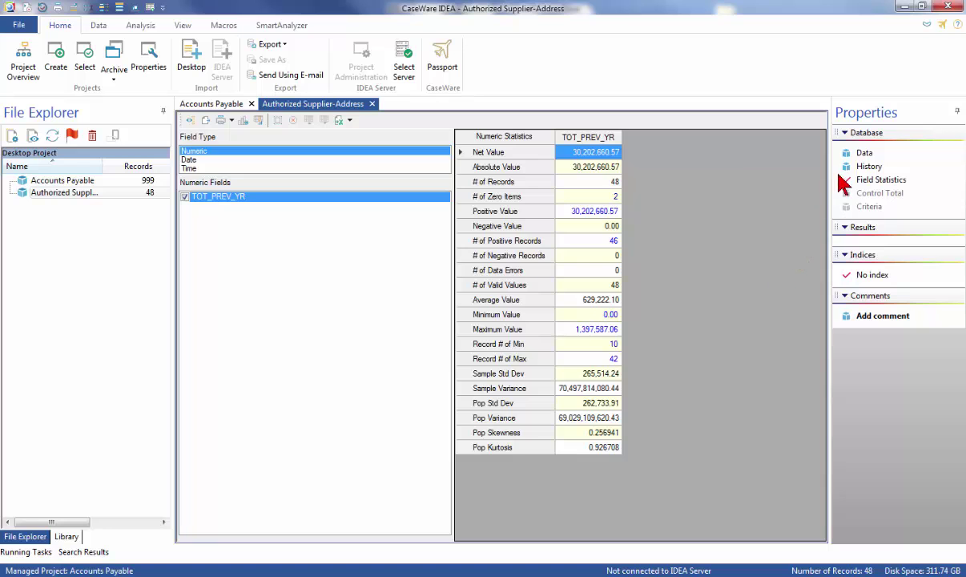
pyautogui.click(862, 153)
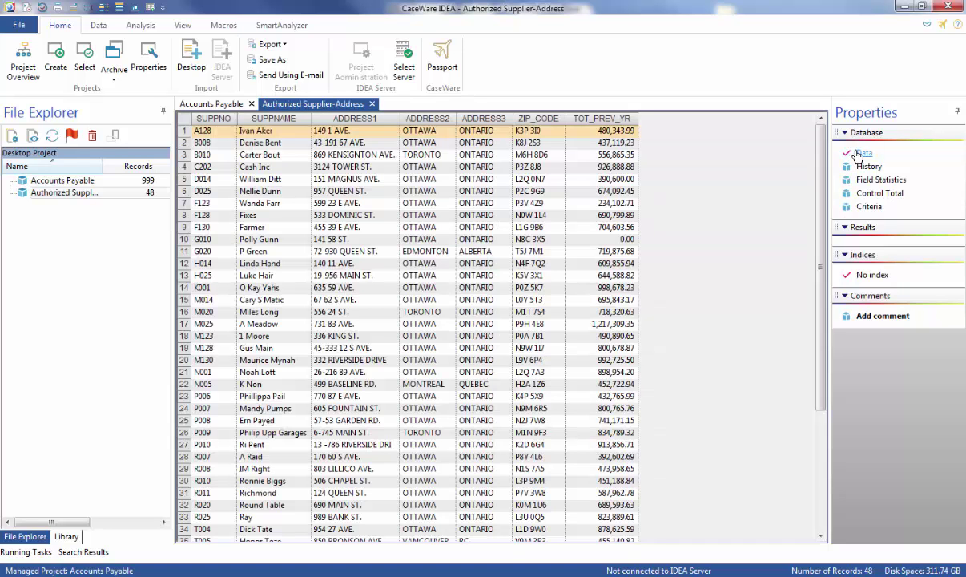
# Set the AMOUNT field as the control total of the Accounts Payable database.
pyautogui.click(228, 105)
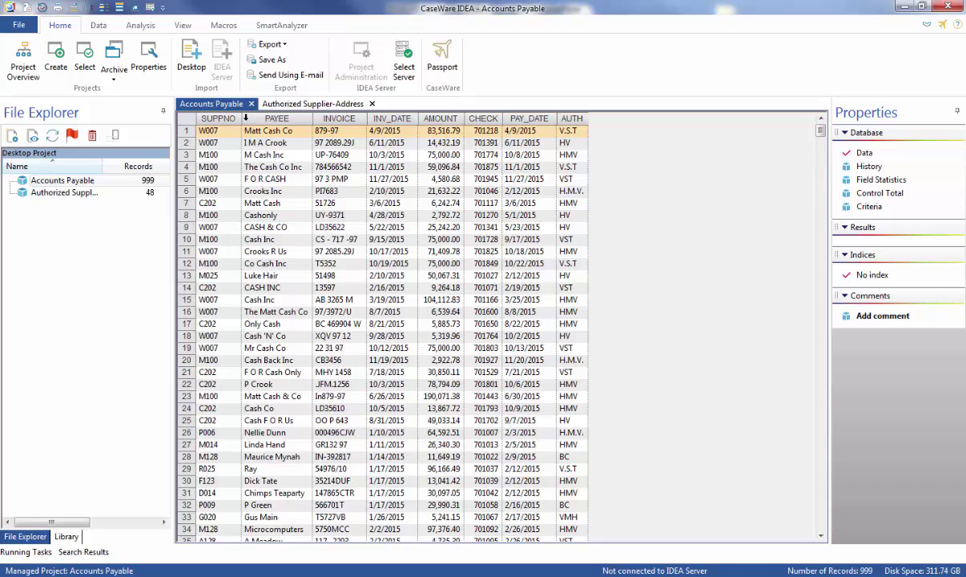
pyautogui.click(865, 196)
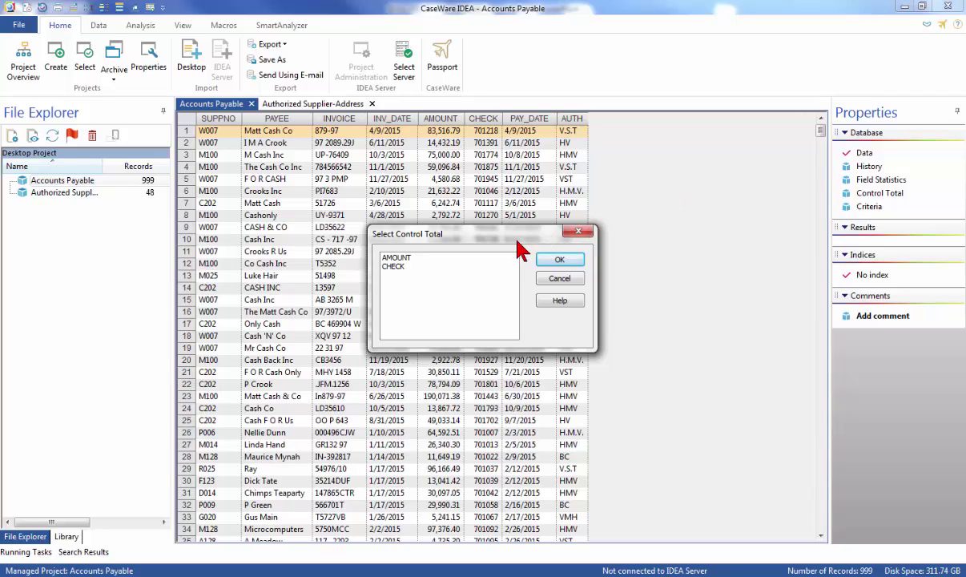
pyautogui.click(483, 258)
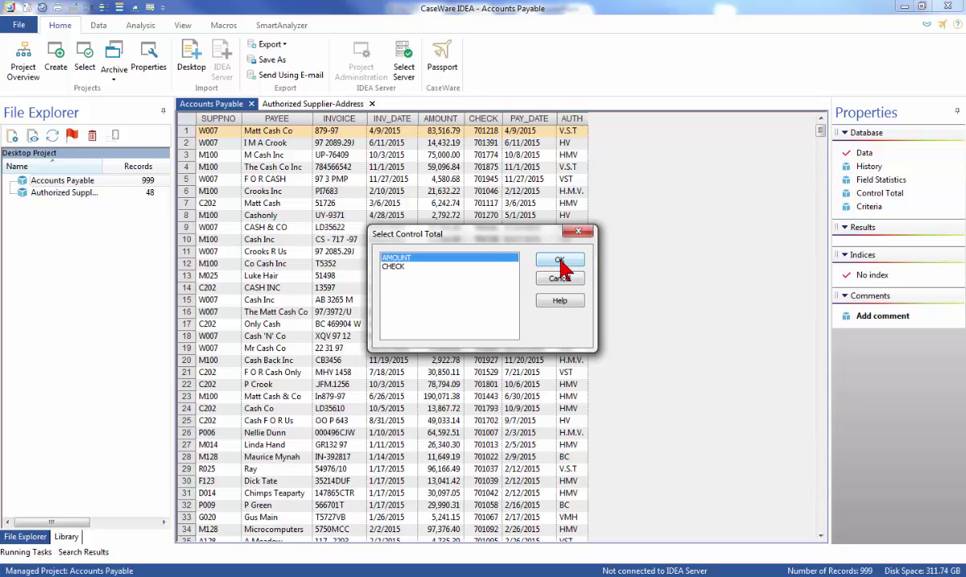
pyautogui.click(559, 260)
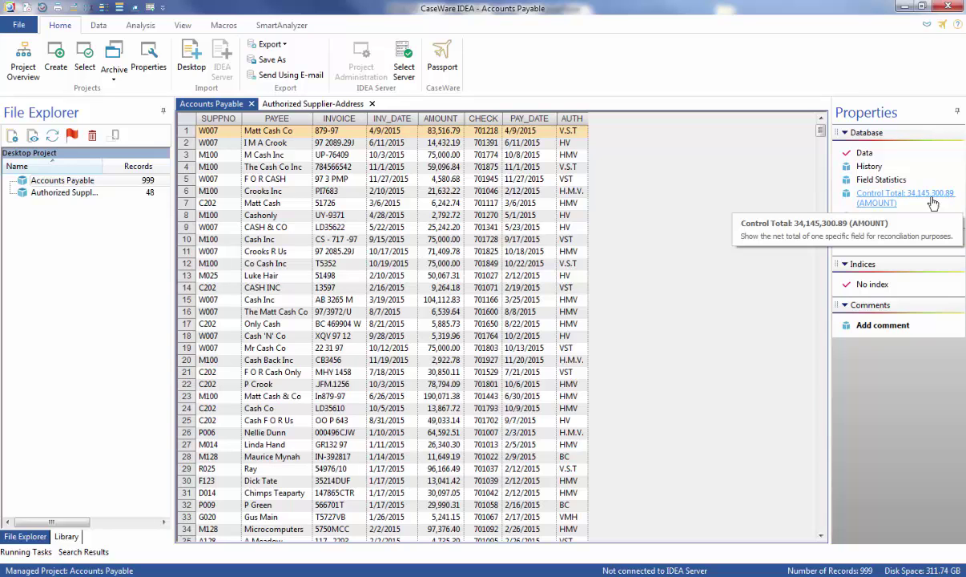
# Set TOT_PREV_YR as the control total of the Authorized Supplier-Address database and close that database.
pyautogui.click(324, 107)
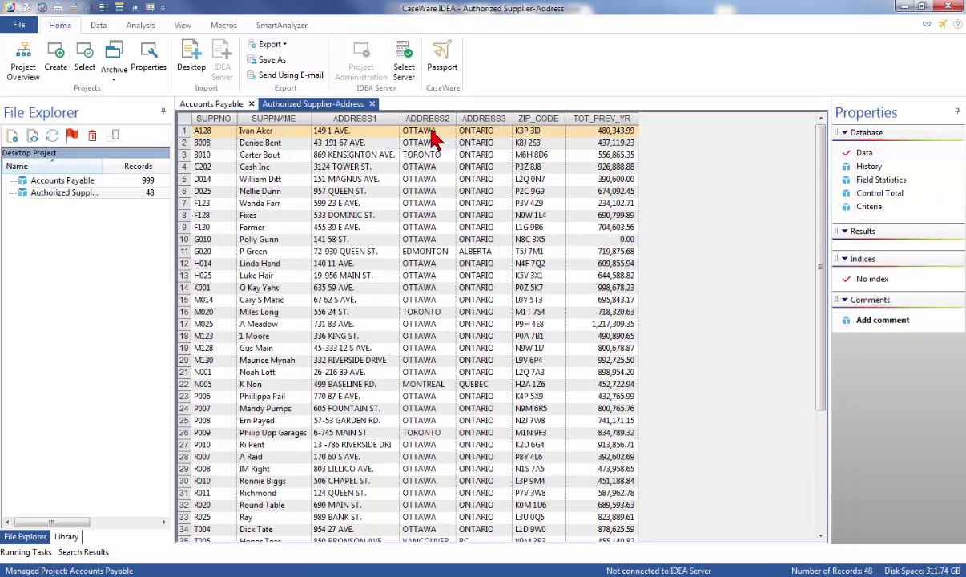
pyautogui.click(864, 197)
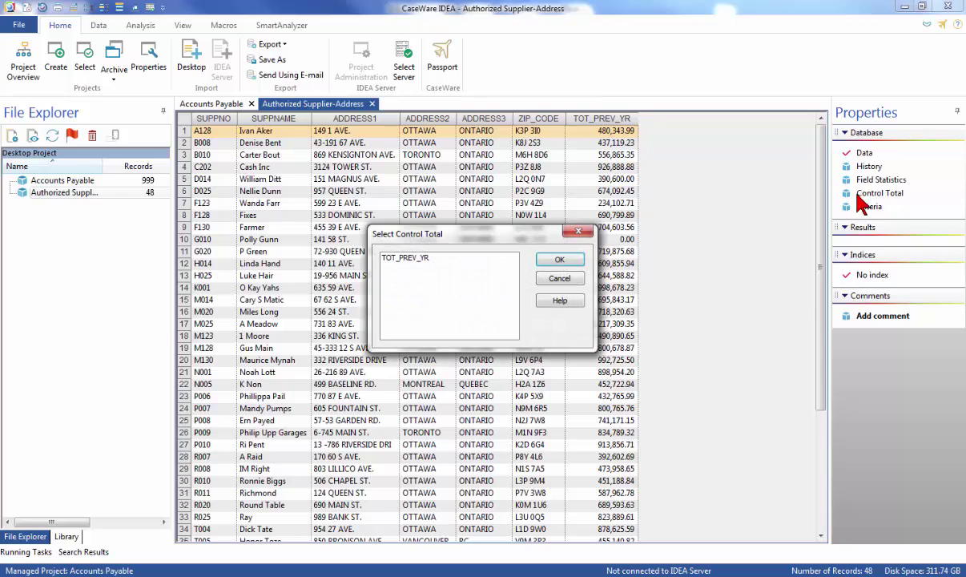
pyautogui.click(491, 259)
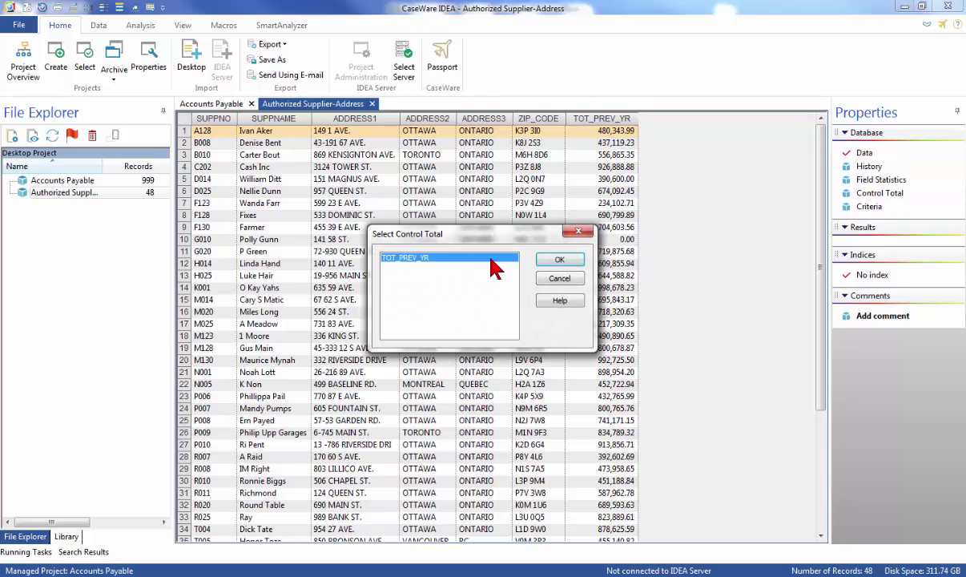
pyautogui.click(554, 264)
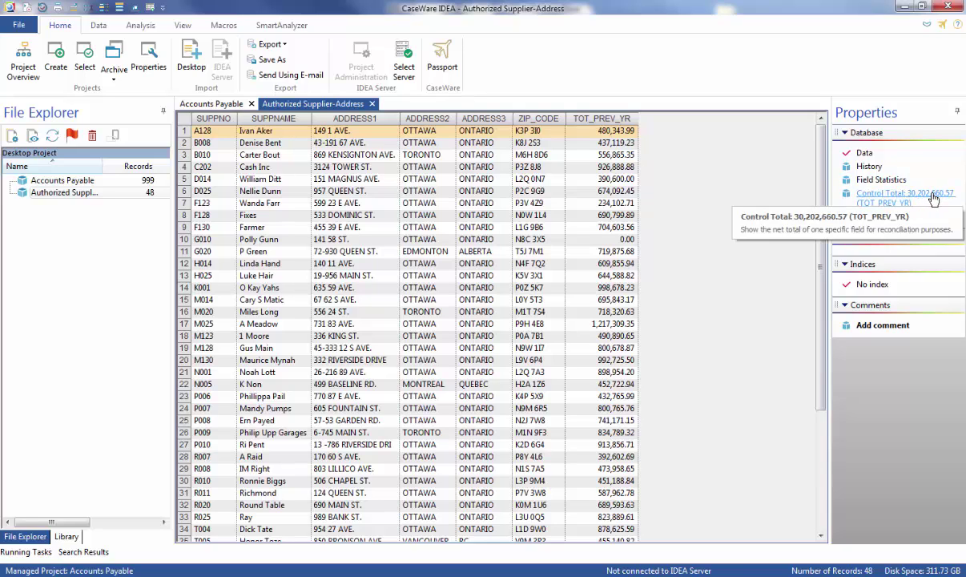
pyautogui.click(372, 104)
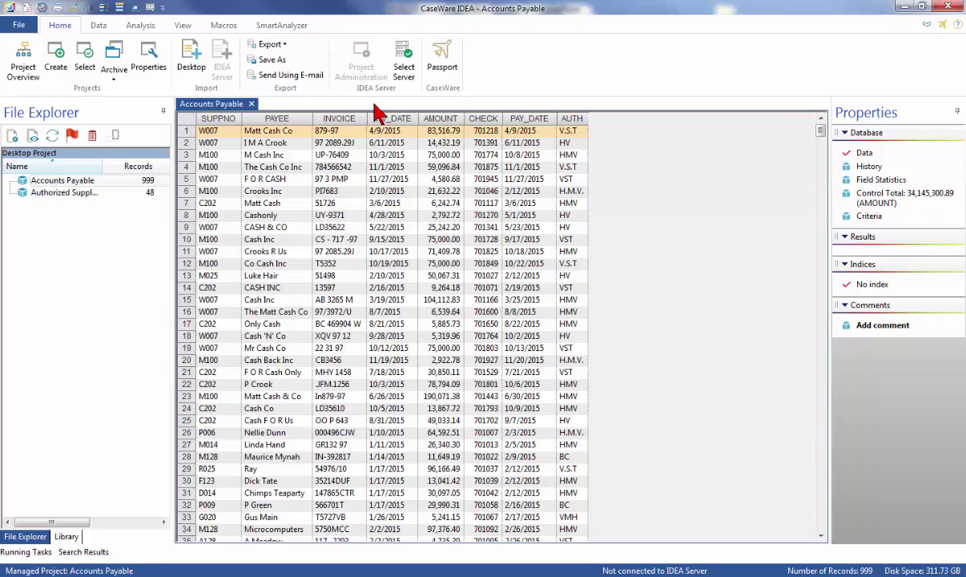
# Start a Stratification of the Accounts Payable database with AMOUNT as both the field to stratify and the field to total.
pyautogui.click(142, 26)
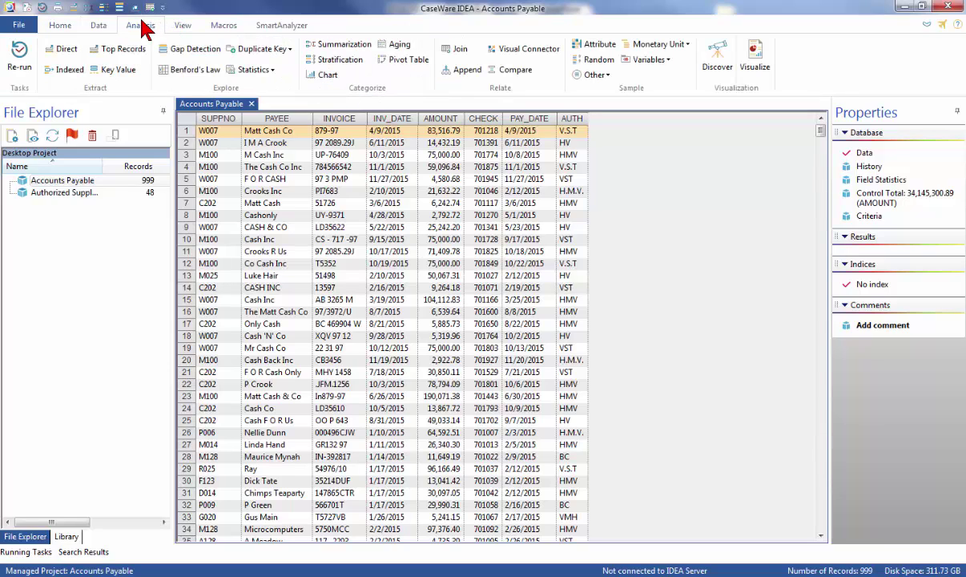
pyautogui.click(352, 64)
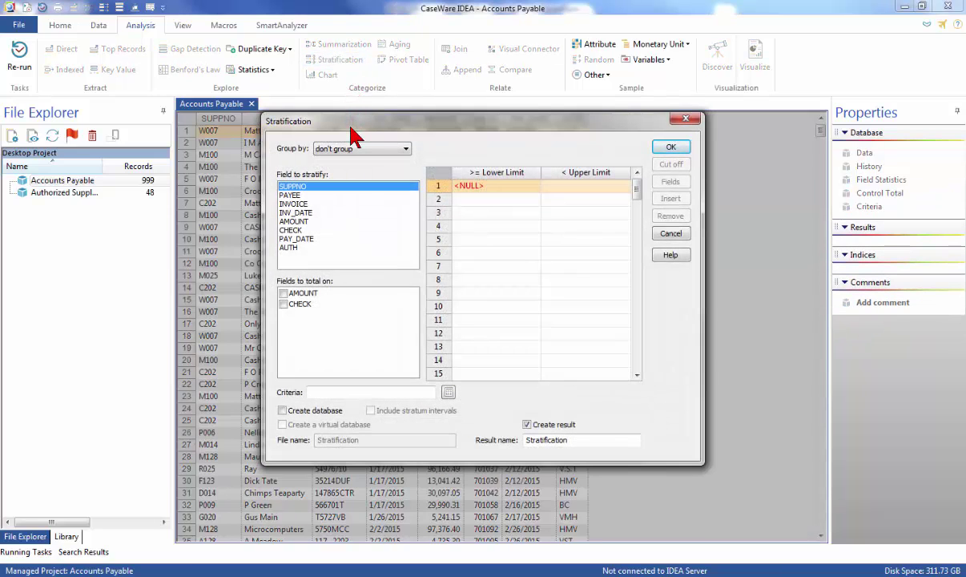
pyautogui.click(313, 222)
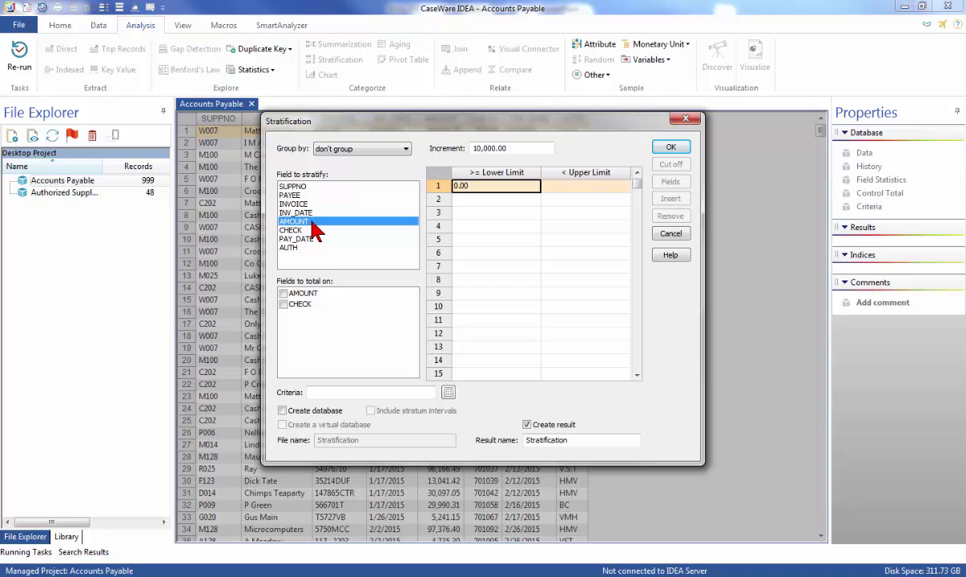
pyautogui.click(285, 293)
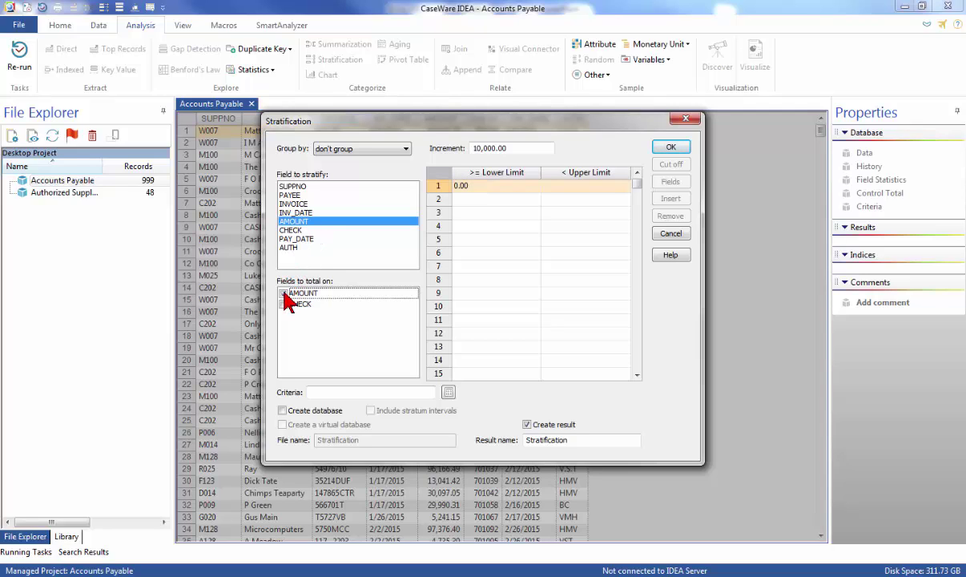
pyautogui.click(284, 293)
# Define ten stratification bands in increments of 10,000, covering 0.00 to 100,000.00.
pyautogui.click(559, 186)
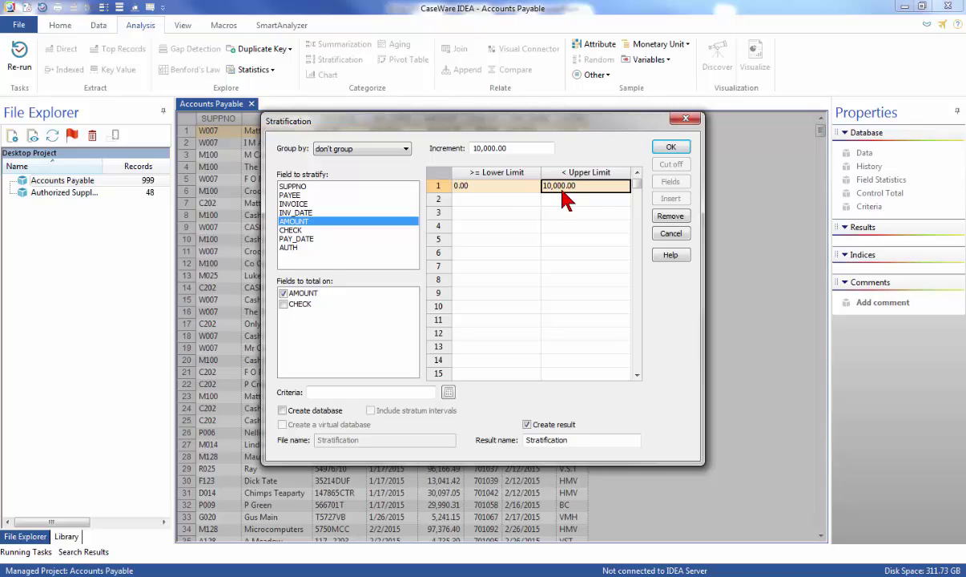
pyautogui.click(564, 228)
pyautogui.click(564, 238)
pyautogui.click(564, 252)
pyautogui.click(565, 266)
pyautogui.click(565, 280)
pyautogui.click(564, 293)
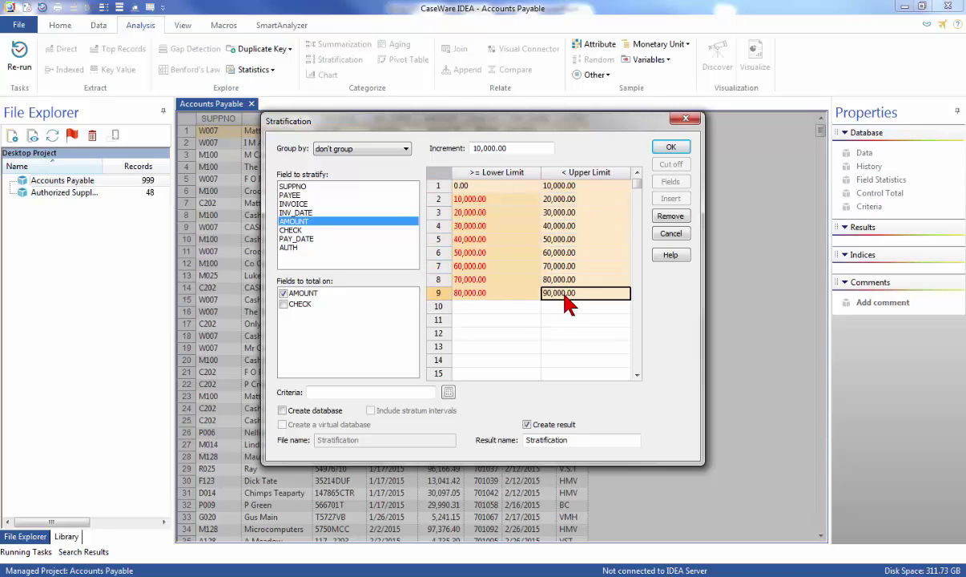
pyautogui.click(565, 306)
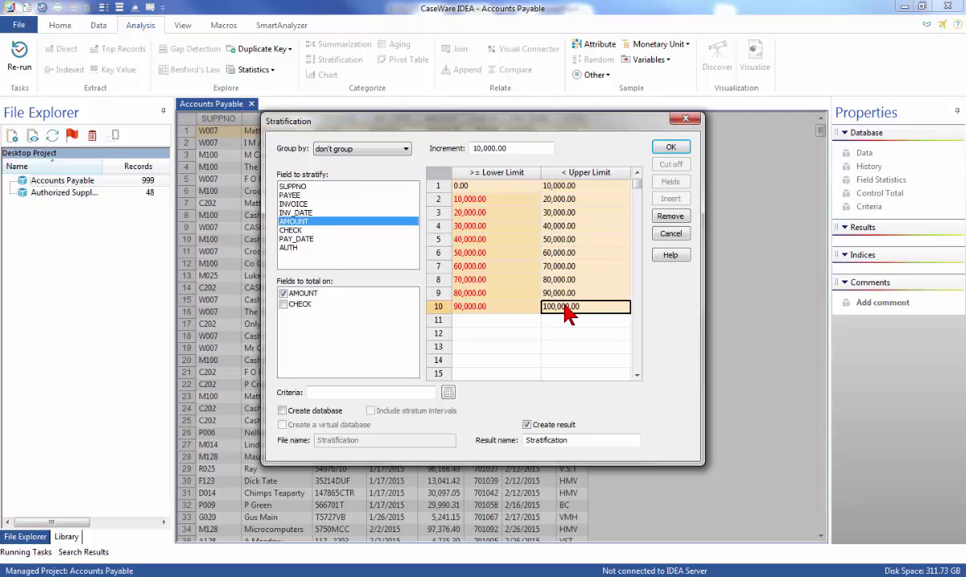
# Set the increment to 50,000, add two bands covering 100,000.00 to 200,000.00, and run the stratification.
pyautogui.click(478, 150)
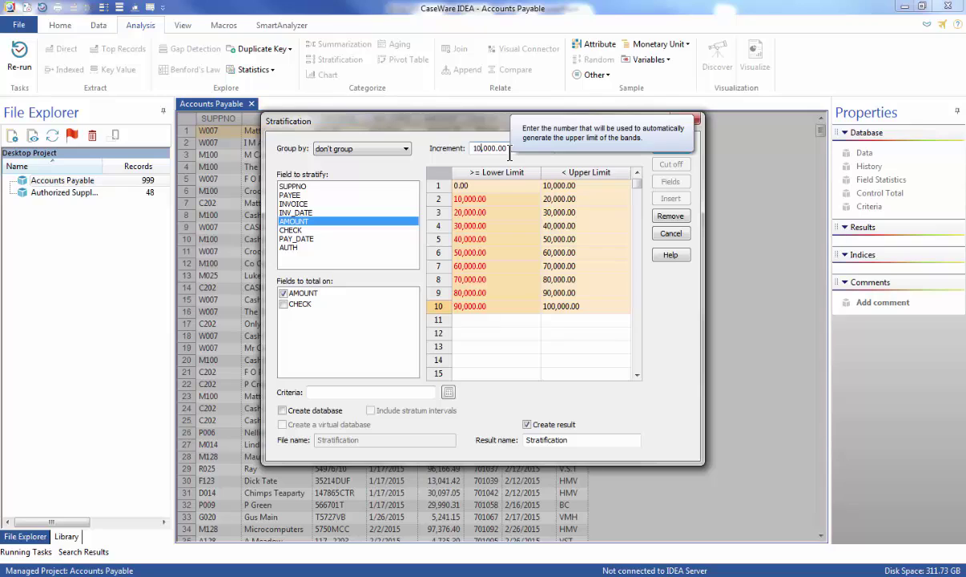
pyautogui.press('BackSpace')
pyautogui.press('Delete')
pyautogui.press('Delete')
pyautogui.press('Delete')
pyautogui.press('Delete')
pyautogui.write('5000')
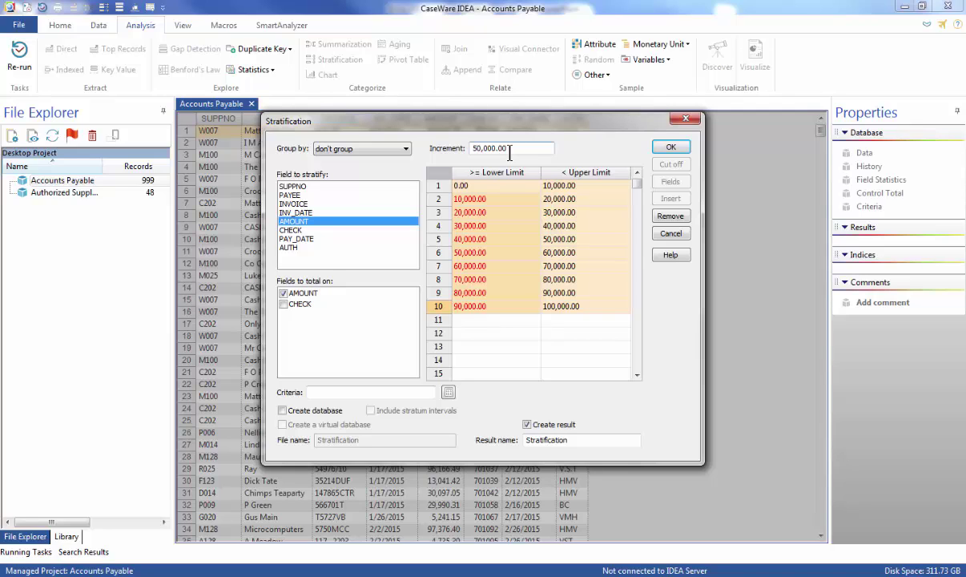
pyautogui.click(559, 319)
pyautogui.click(559, 331)
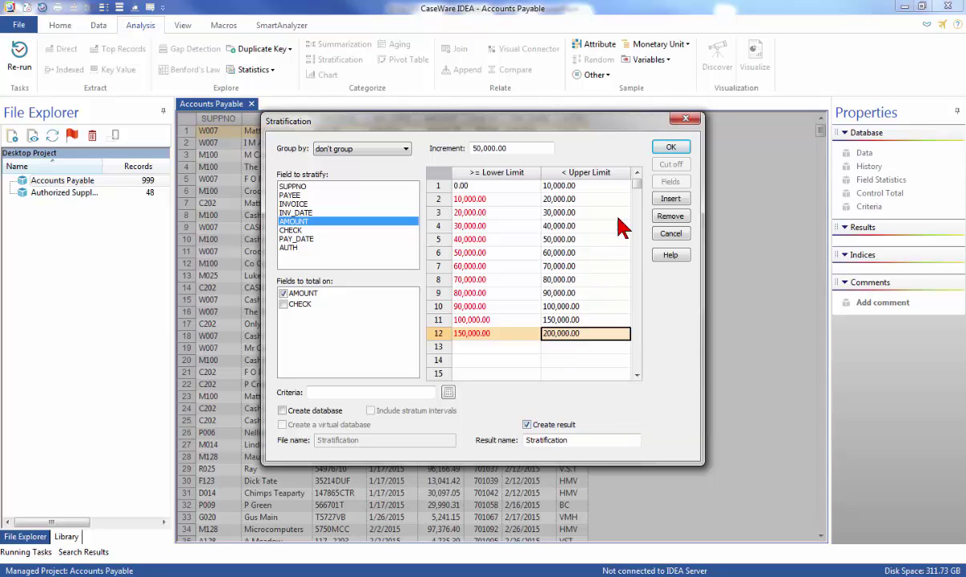
pyautogui.click(666, 149)
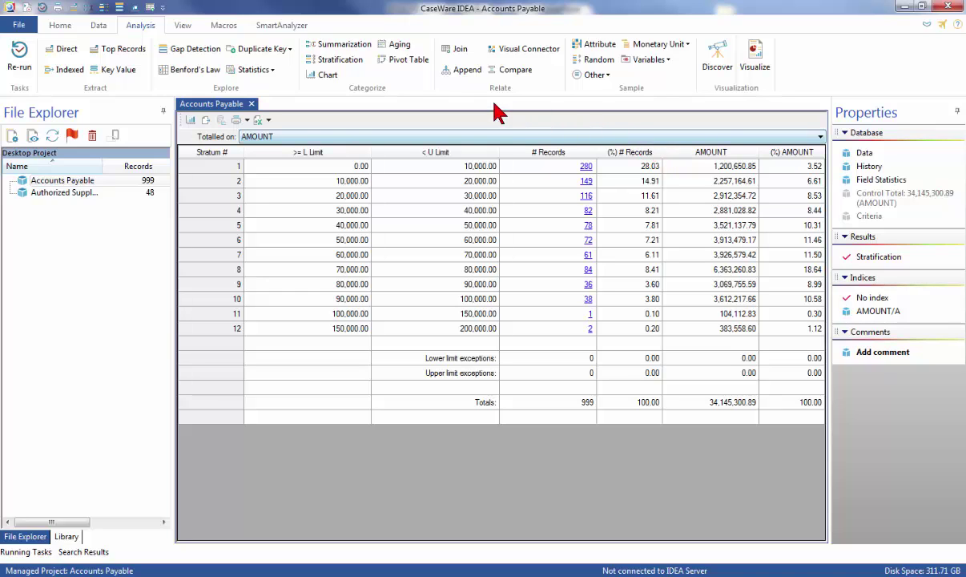
# Examine the print preview of the Stratification report and close it.
pyautogui.click(247, 120)
pyautogui.click(253, 137)
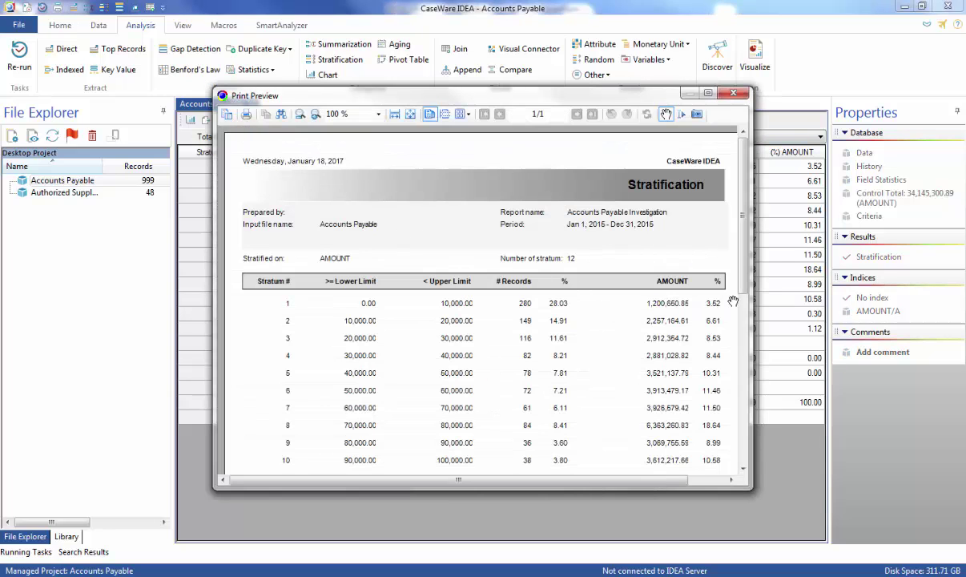
pyautogui.moveTo(743, 293)
pyautogui.mouseDown()
pyautogui.moveTo(747, 370)
pyautogui.moveTo(732, 288)
pyautogui.mouseUp()
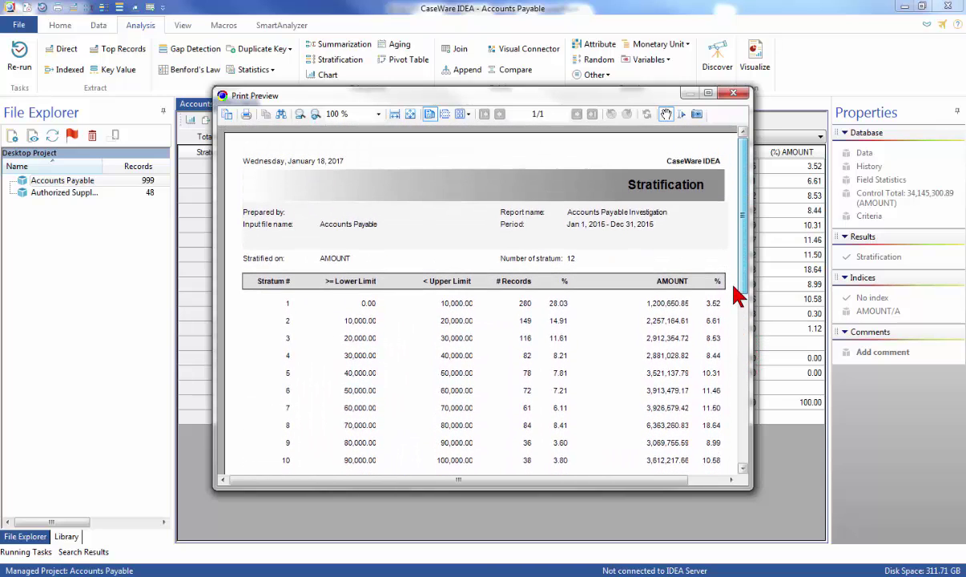
pyautogui.click(733, 93)
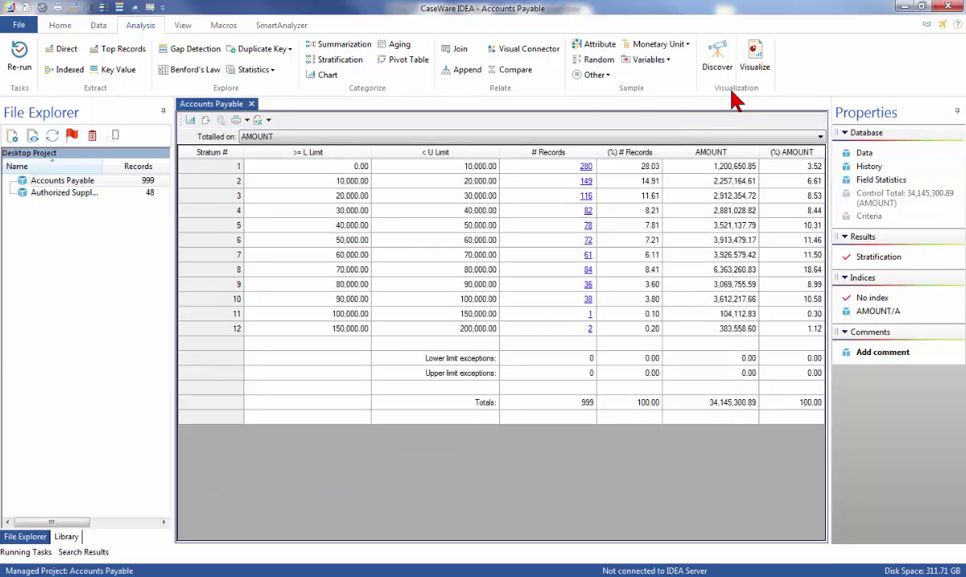
# View the stratification result as a 3D bar chart of record counts per stratum and return to the table.
pyautogui.click(191, 122)
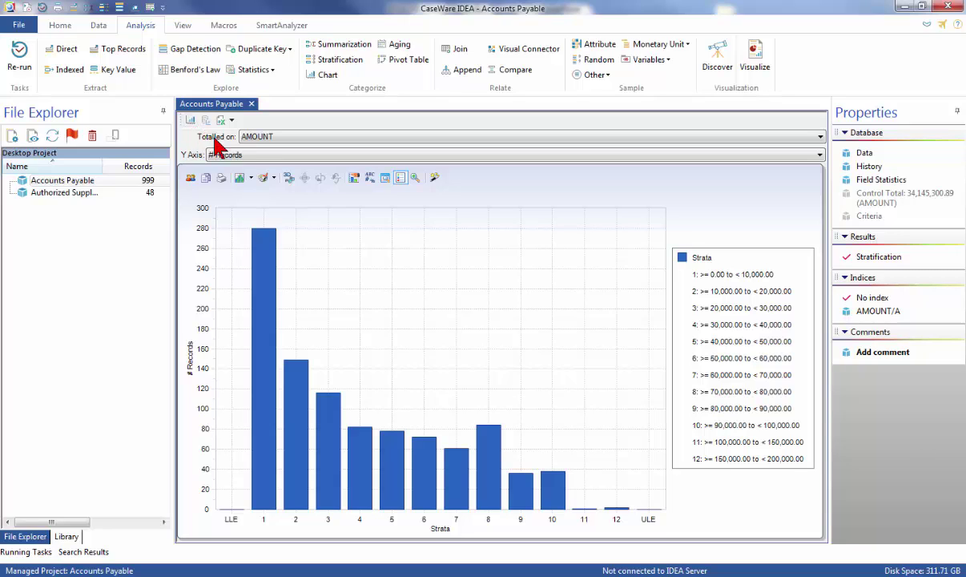
pyautogui.click(289, 177)
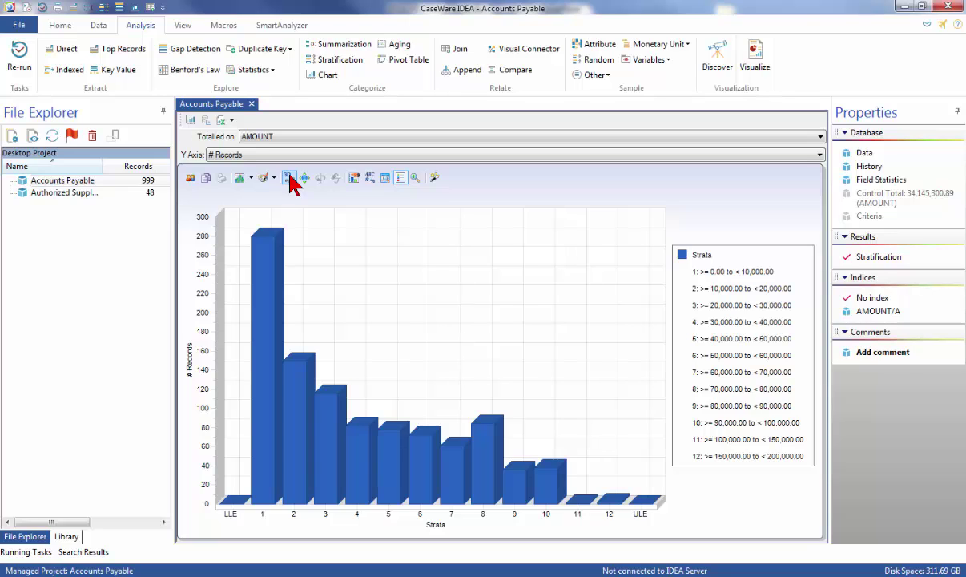
pyautogui.click(190, 121)
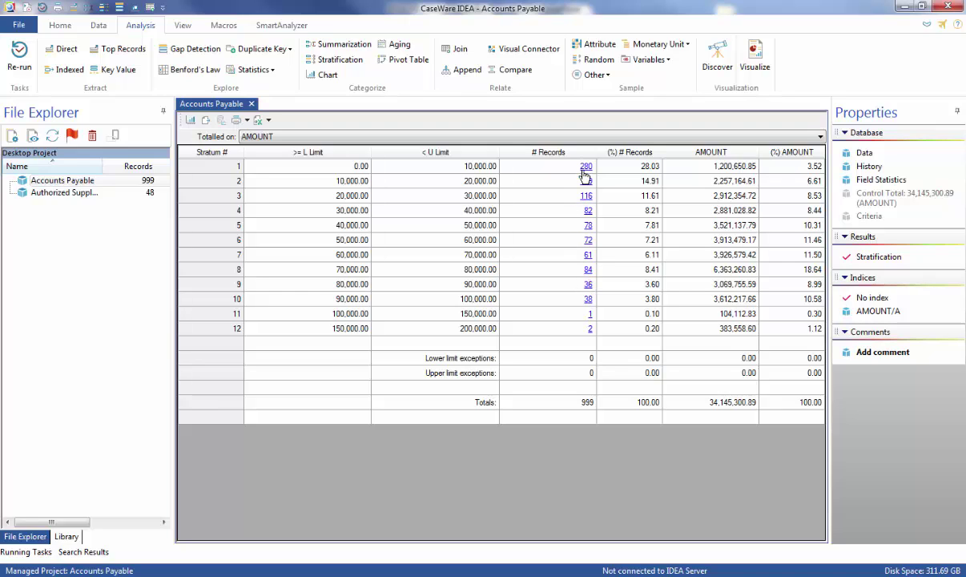
# Display the records in the 70,000.00 to 80,000.00 stratum, look through them, and close the preview.
pyautogui.rightClick(589, 269)
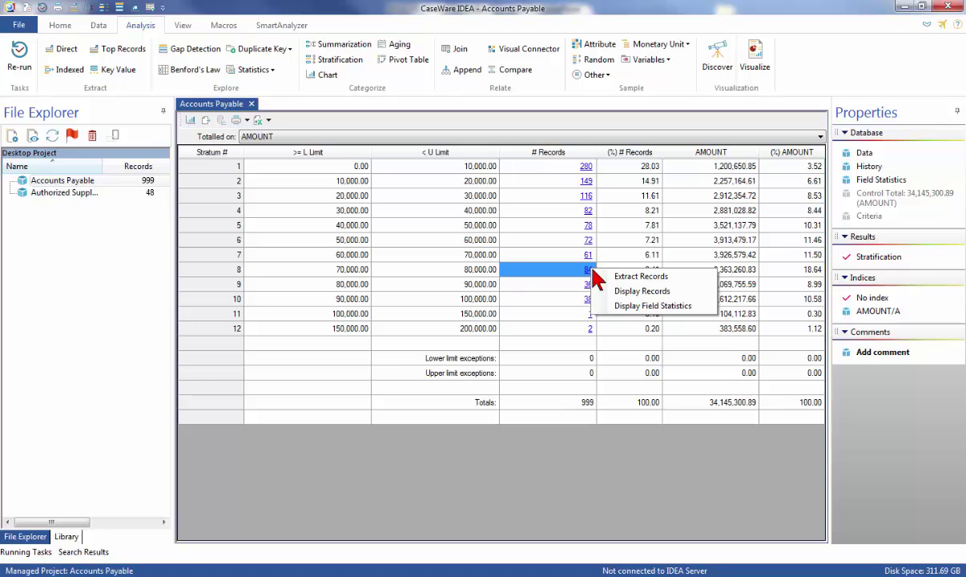
pyautogui.click(615, 292)
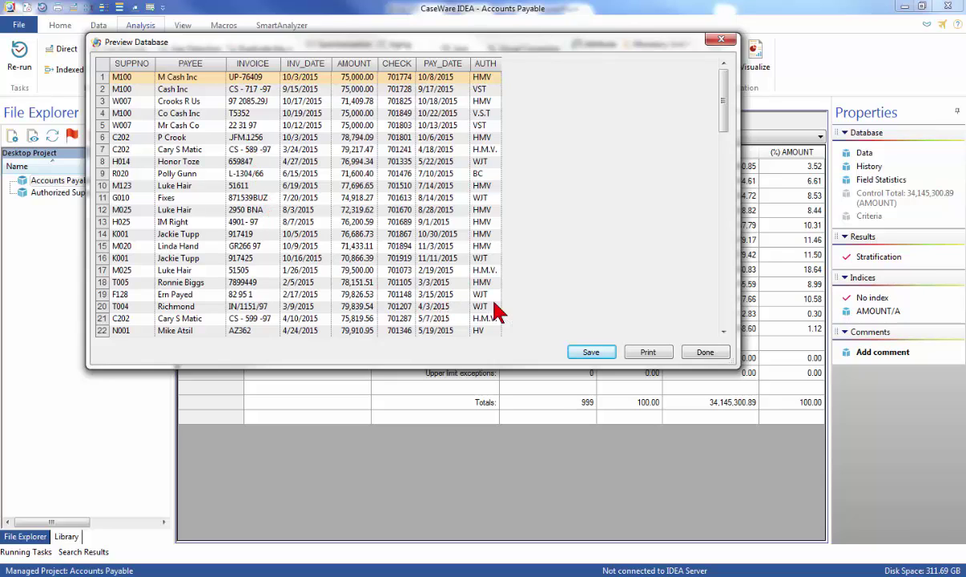
pyautogui.moveTo(724, 129); pyautogui.dragTo(678, 124)
pyautogui.click(703, 353)
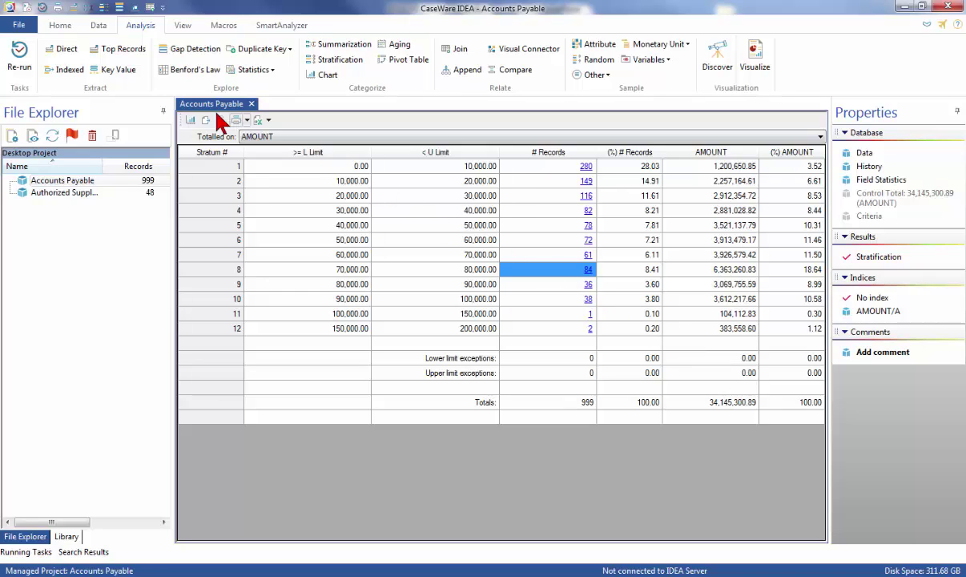
# Review the stratification task's settings without rerunning it, and return to the Accounts Payable data.
pyautogui.click(26, 48)
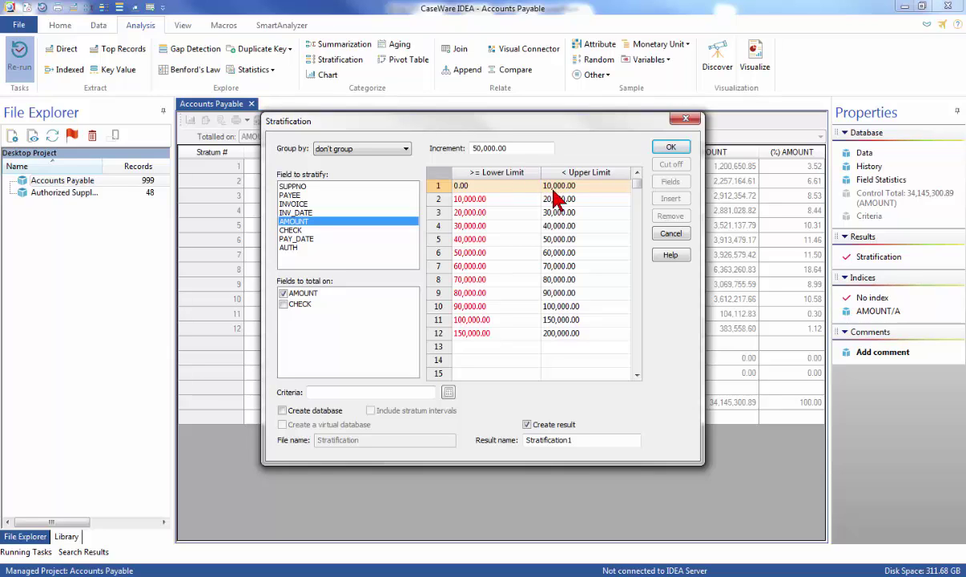
pyautogui.click(665, 233)
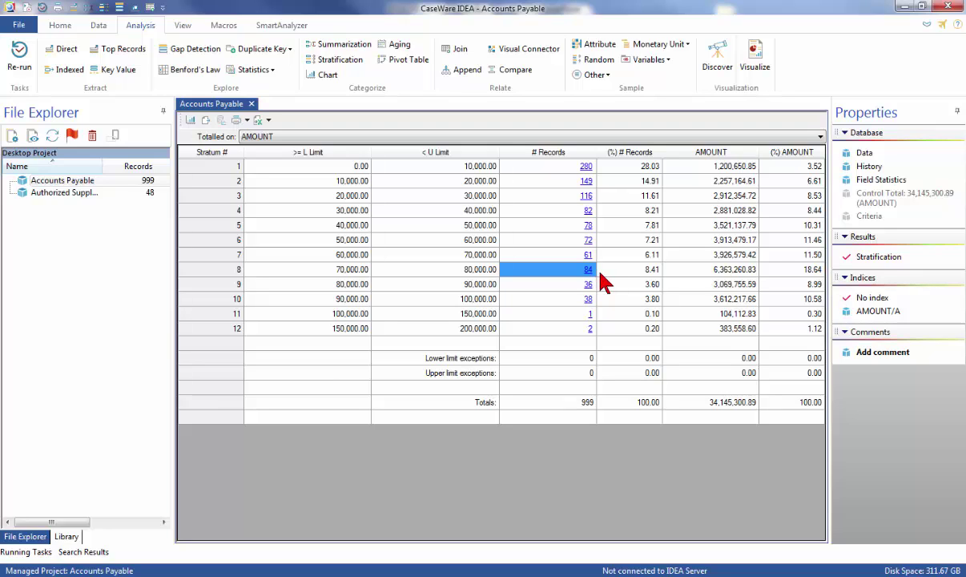
pyautogui.click(855, 155)
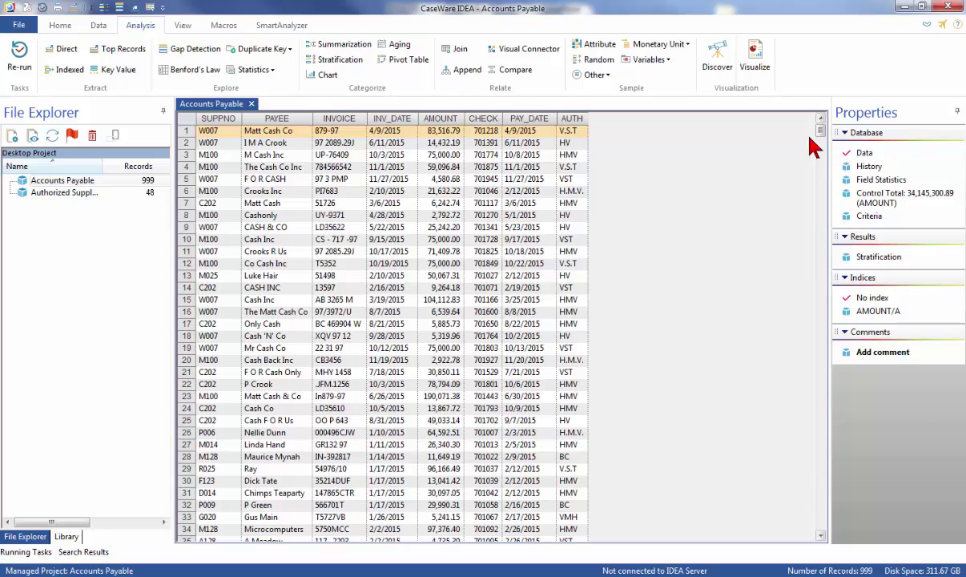
# Start a direct extraction of all Accounts Payable records with the file name "Unusual and High Payments".
pyautogui.click(67, 50)
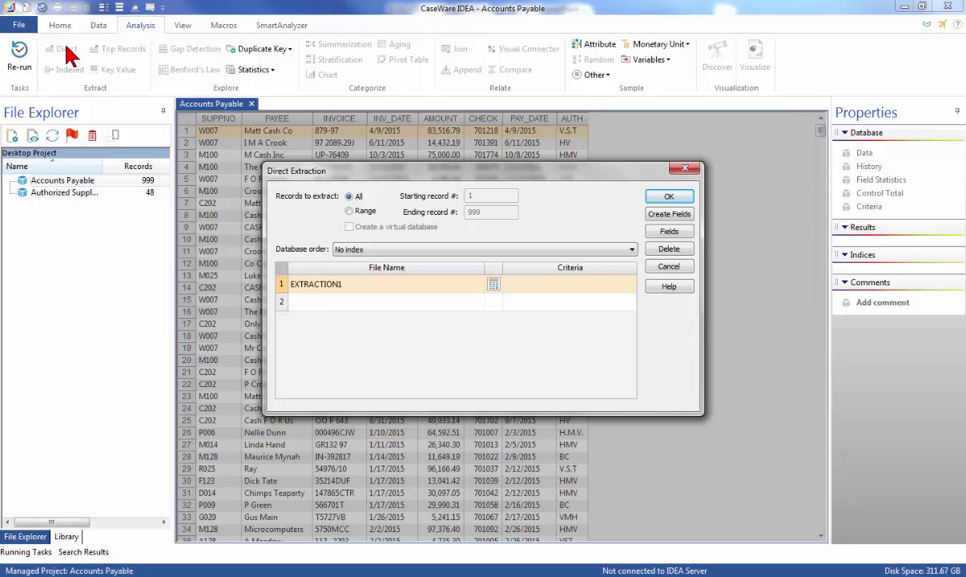
pyautogui.click(349, 286)
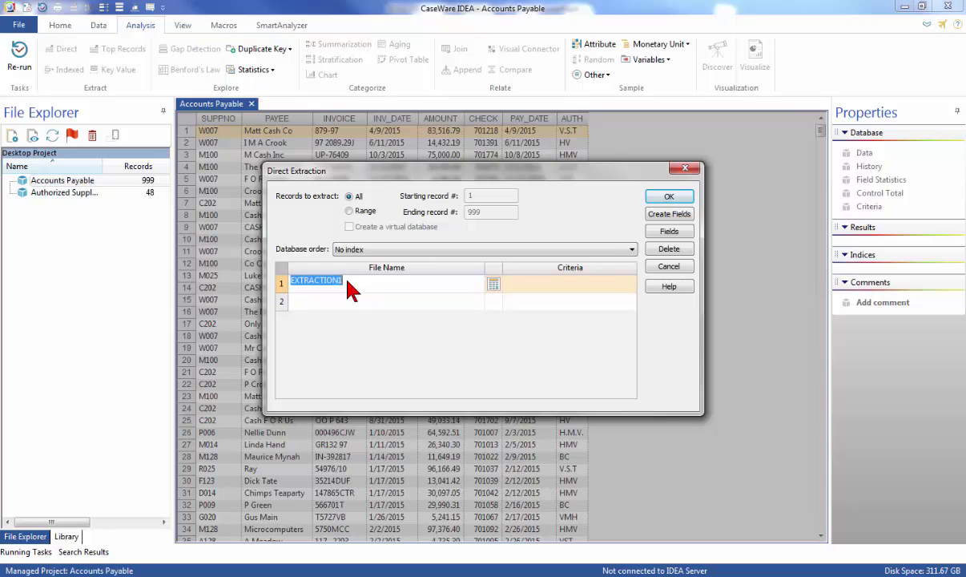
pyautogui.write('Unusual and High Pay')
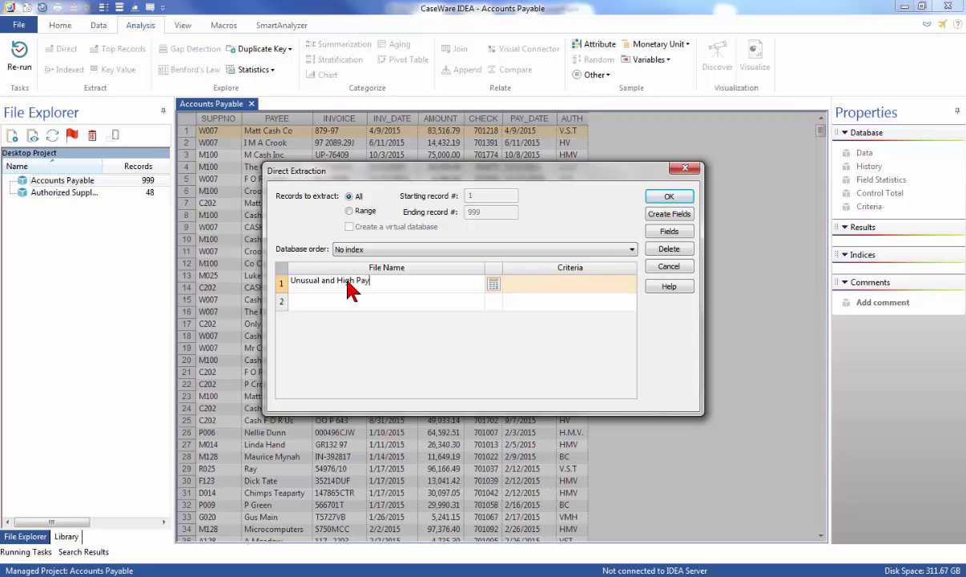
pyautogui.write('ments')
# Build the extraction criteria AMOUNT >= 70000 .AND. AMOUNT < 80000 in the Equation Editor.
pyautogui.click(493, 288)
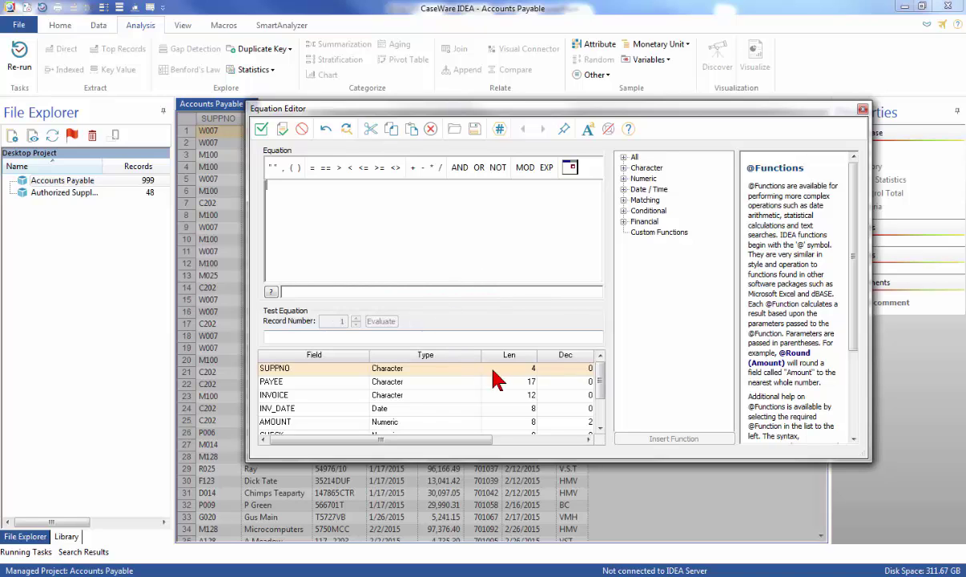
pyautogui.doubleClick(273, 423)
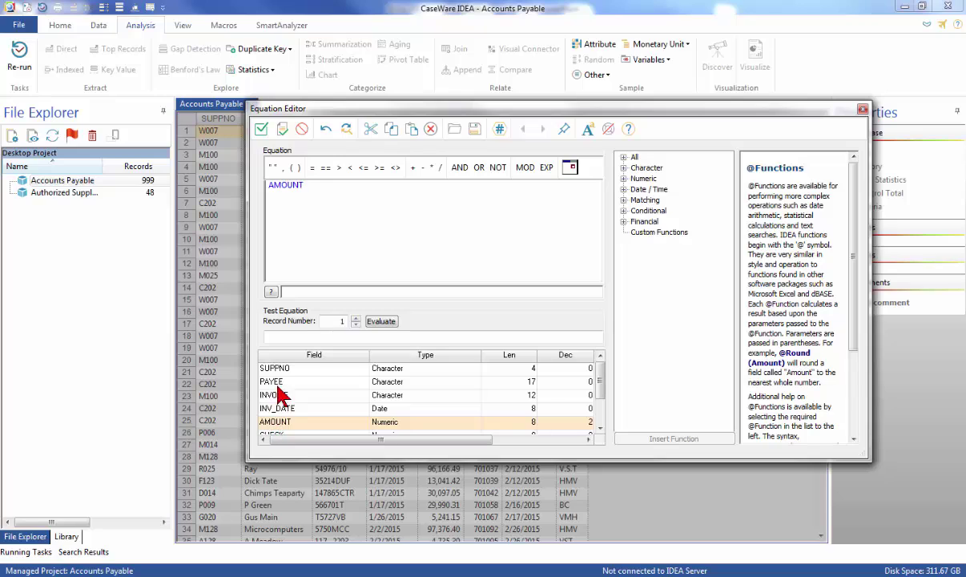
pyautogui.click(380, 169)
pyautogui.write('70000')
pyautogui.click(459, 167)
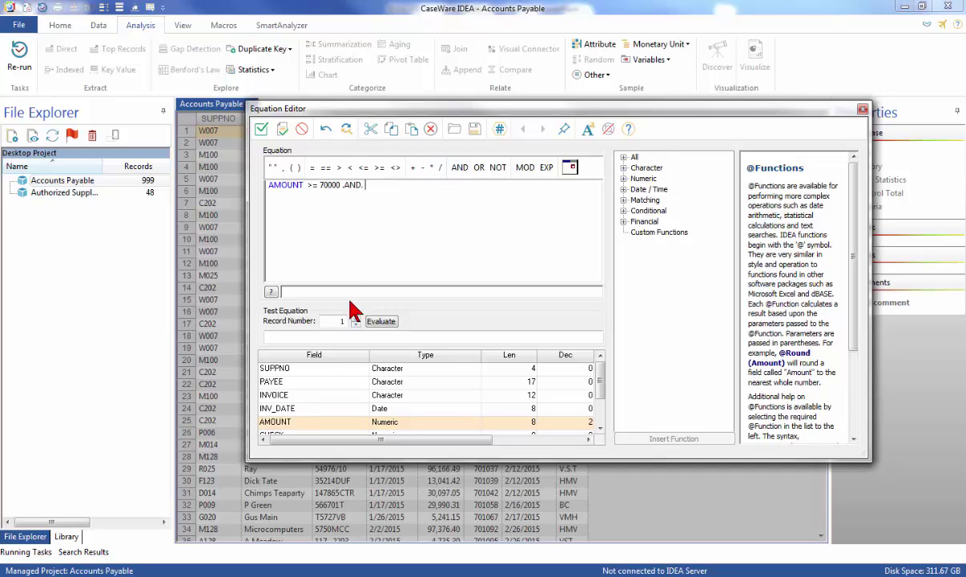
pyautogui.doubleClick(279, 423)
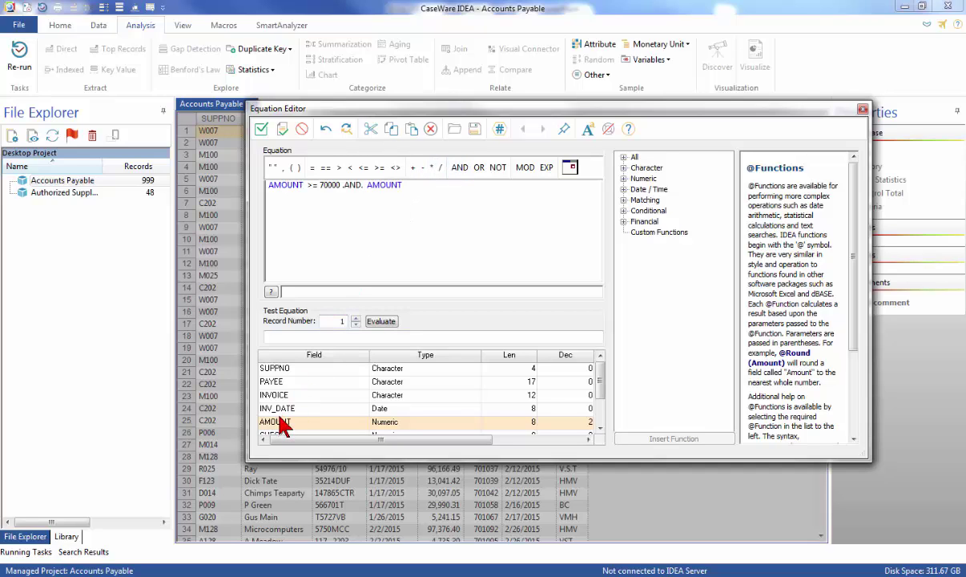
pyautogui.click(350, 170)
pyautogui.write('80000')
# Extend the criteria equation with the condition .OR. AMOUNT > 100000.
pyautogui.click(477, 168)
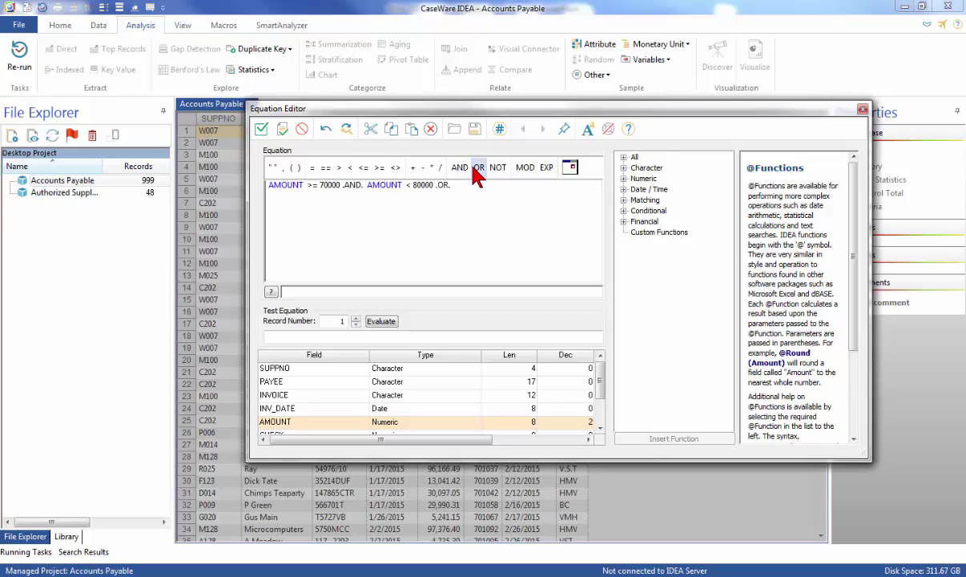
pyautogui.doubleClick(288, 425)
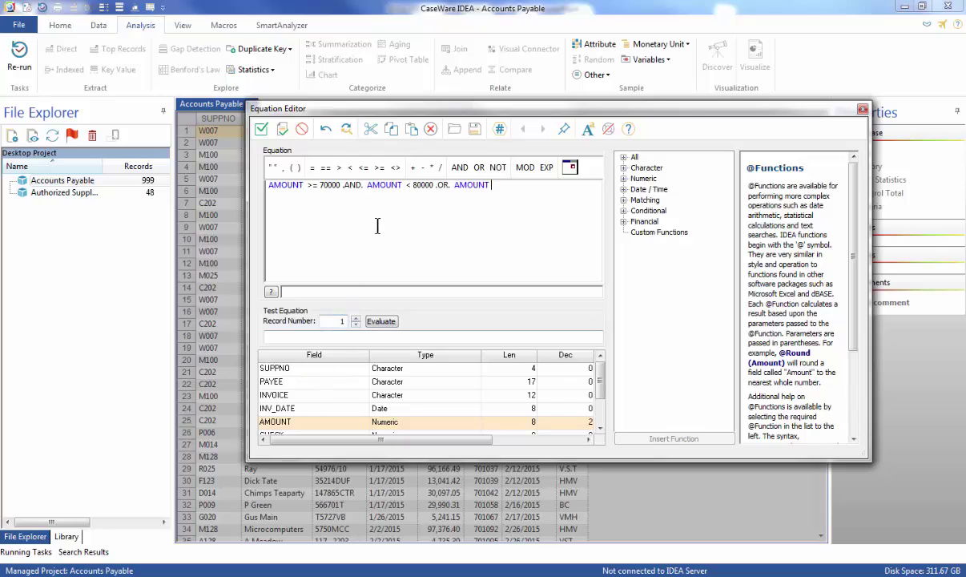
pyautogui.click(341, 168)
pyautogui.write('100000')
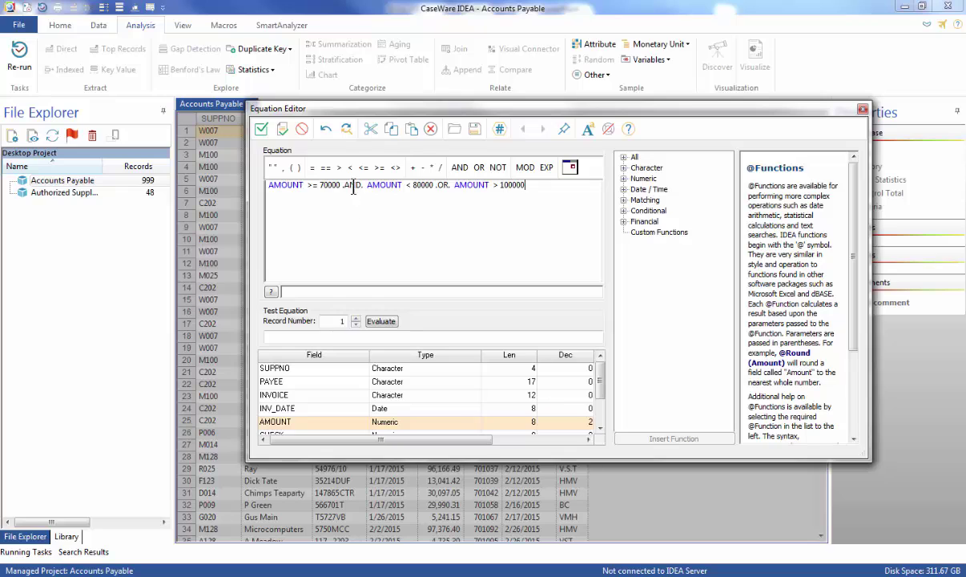
# Validate and accept the equation, then run the extraction and close the resulting Unusual and High Payments database.
pyautogui.click(286, 130)
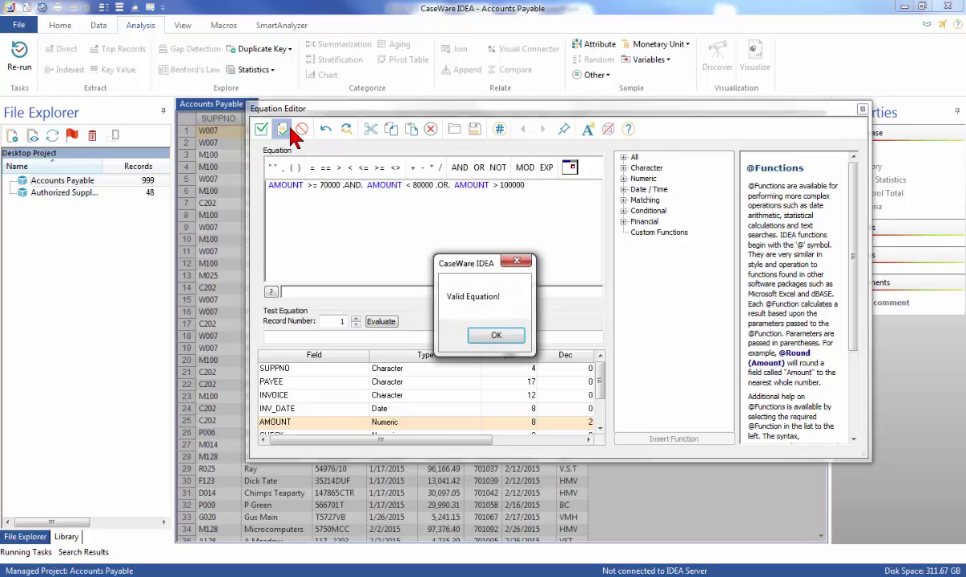
pyautogui.click(489, 336)
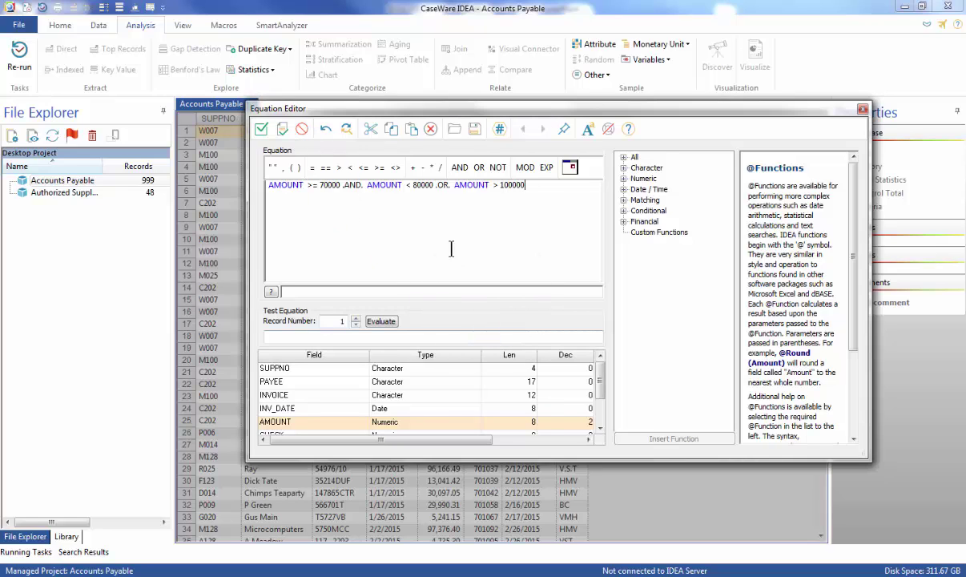
pyautogui.click(262, 130)
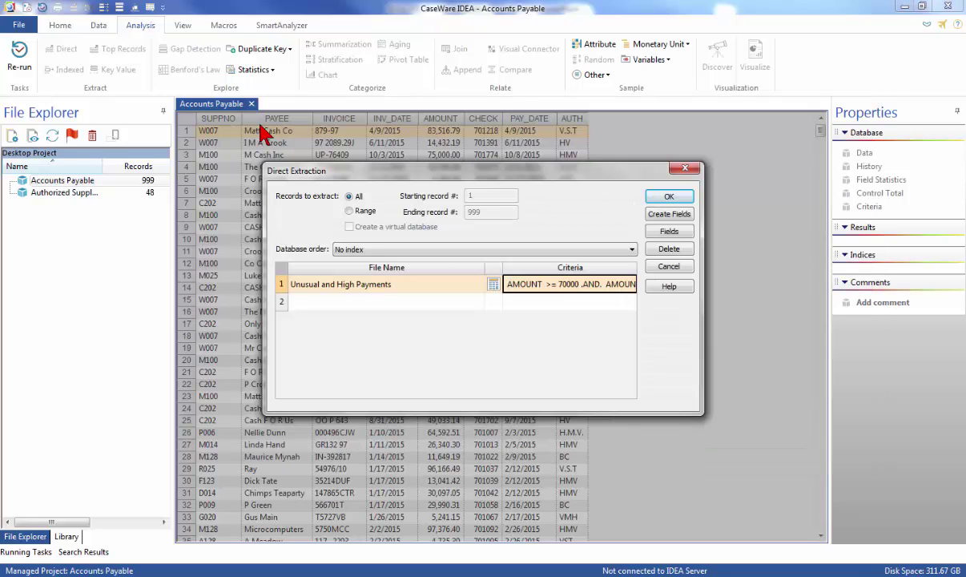
pyautogui.click(667, 197)
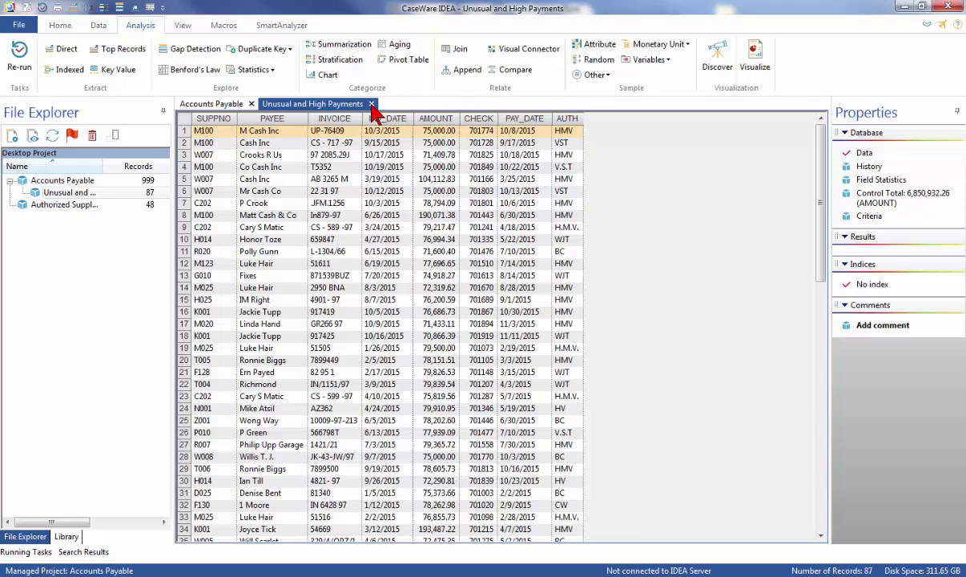
pyautogui.click(371, 105)
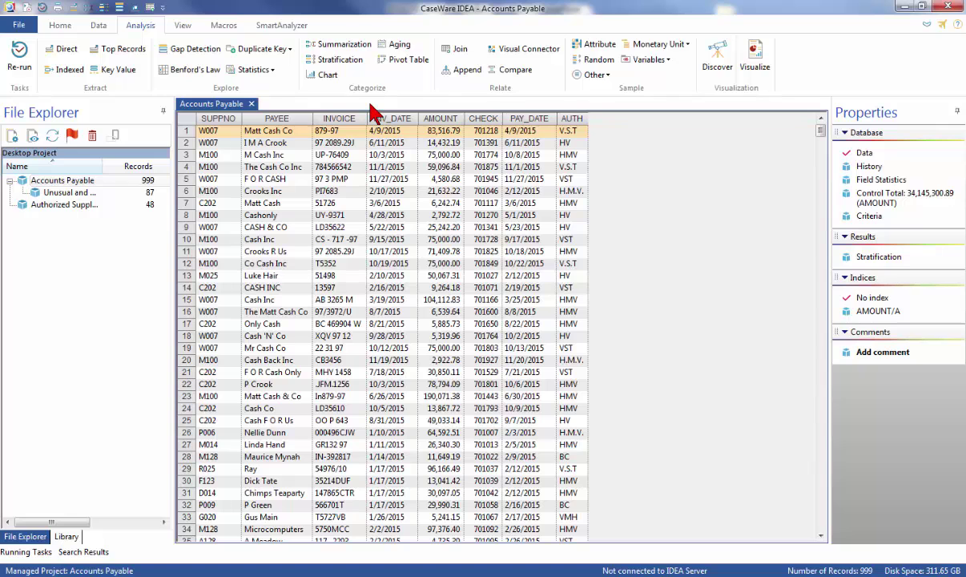
# Start another direct extraction from Accounts Payable with the file name "CASH in PAYEE name".
pyautogui.click(66, 49)
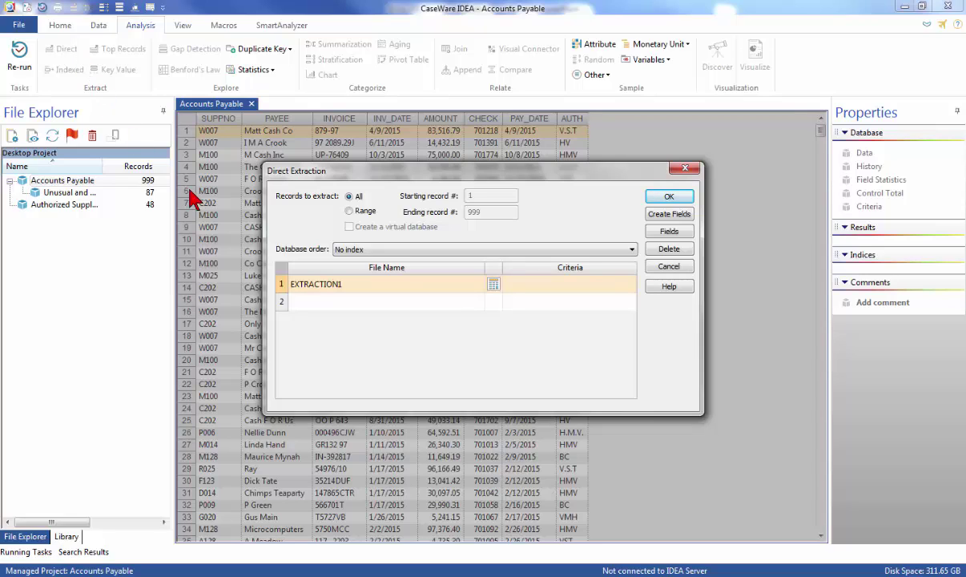
pyautogui.click(319, 290)
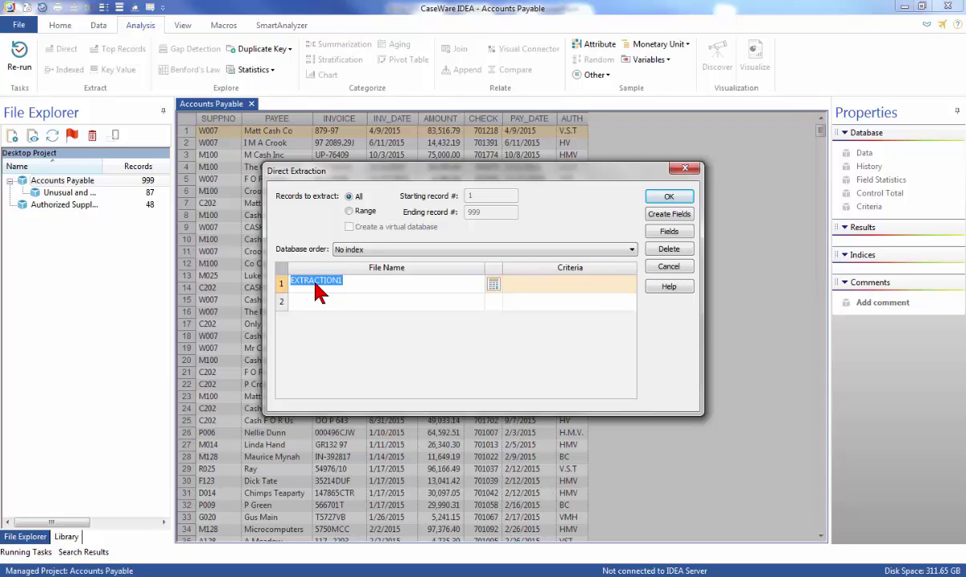
pyautogui.write('CASH in PAYEE name')
pyautogui.click(492, 286)
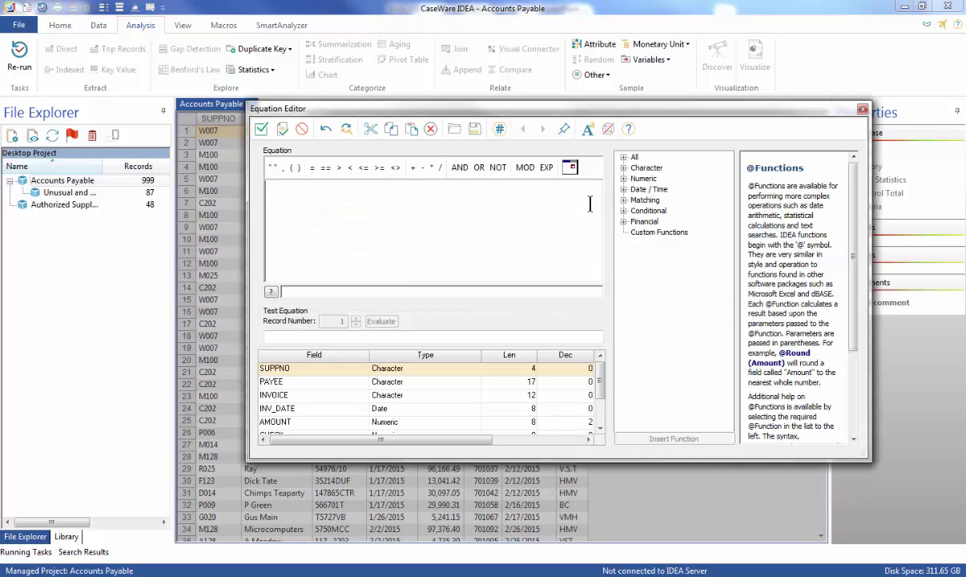
pyautogui.click(623, 168)
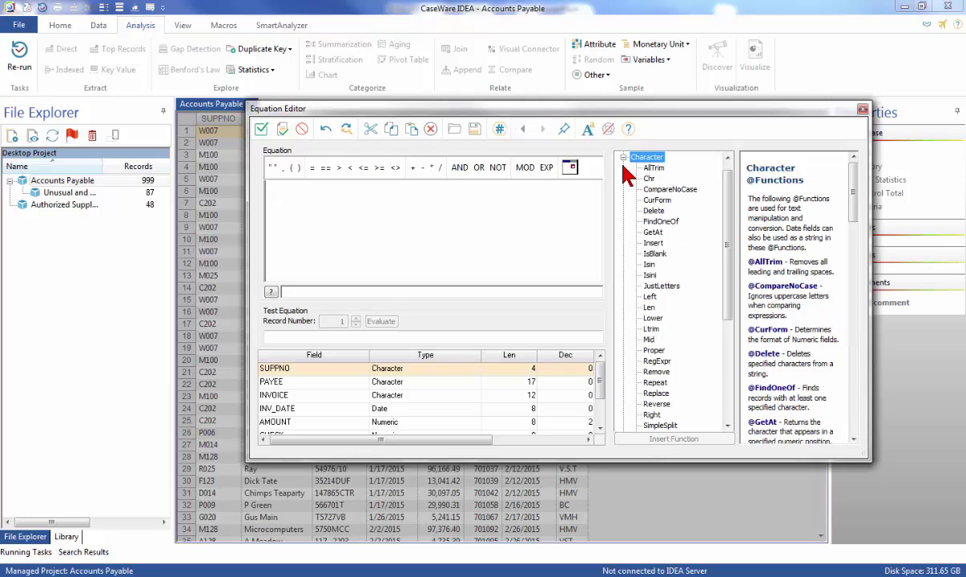
pyautogui.click(650, 275)
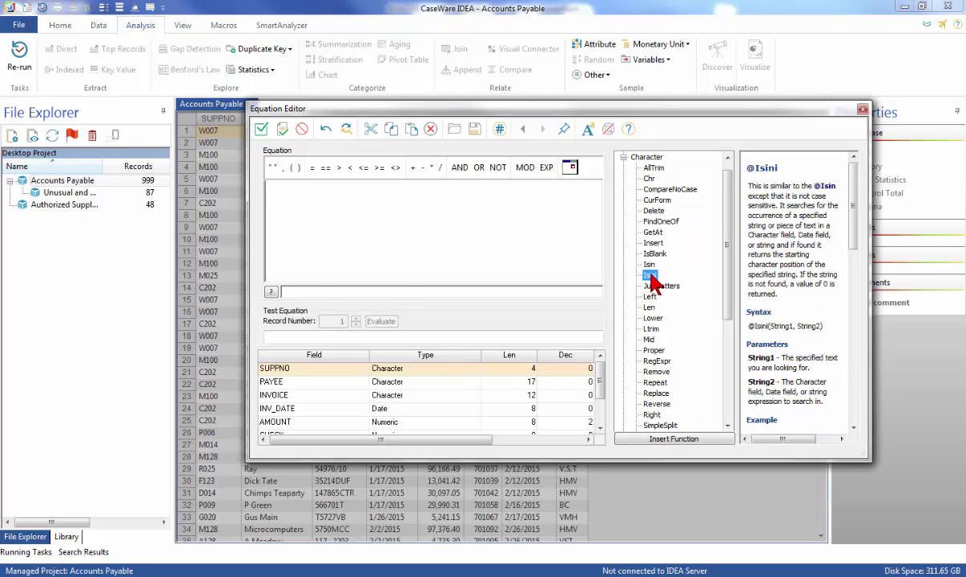
pyautogui.doubleClick(651, 276)
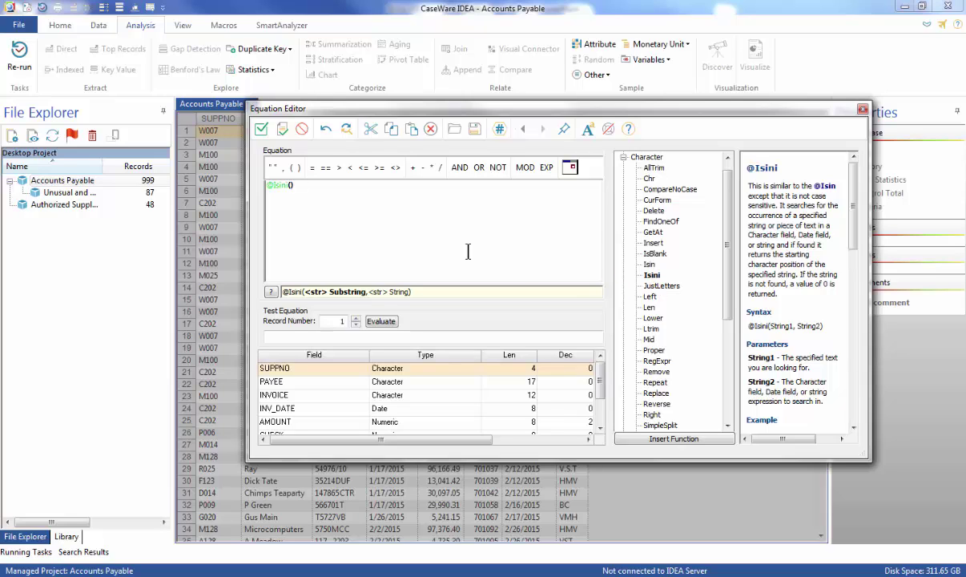
pyautogui.click(273, 167)
pyautogui.write('CASH')
pyautogui.press('Right')
pyautogui.write(',')
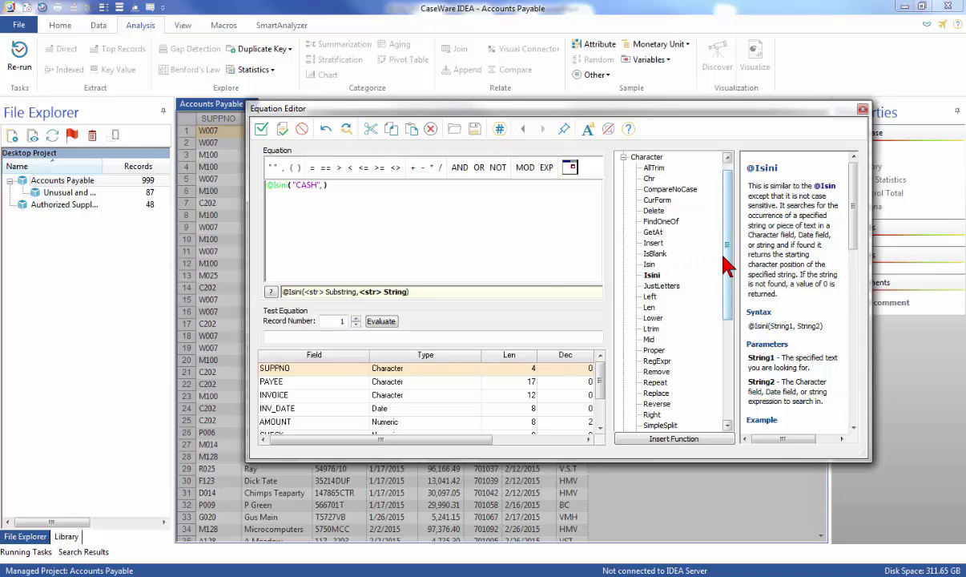
pyautogui.moveTo(727, 265); pyautogui.dragTo(720, 325)
pyautogui.doubleClick(652, 404)
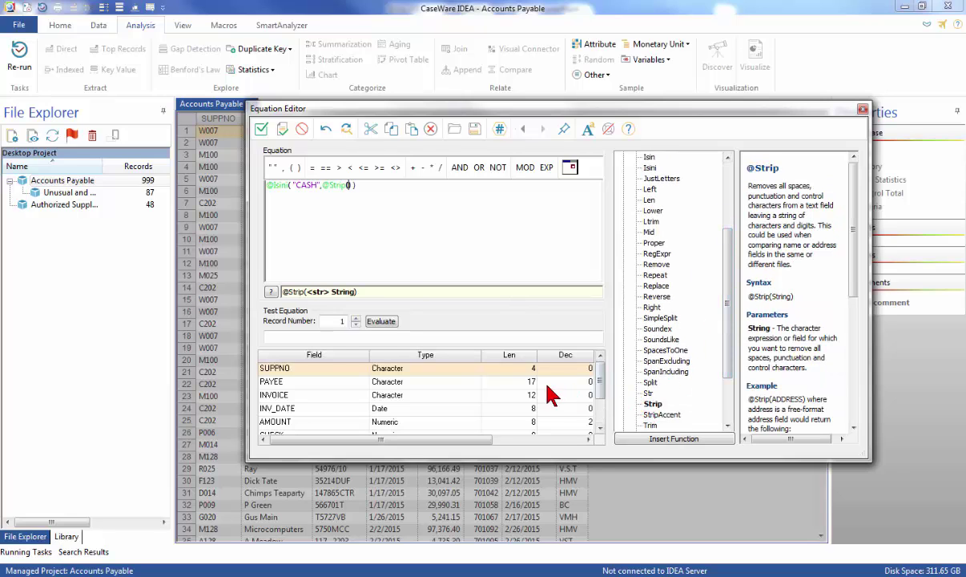
pyautogui.doubleClick(321, 382)
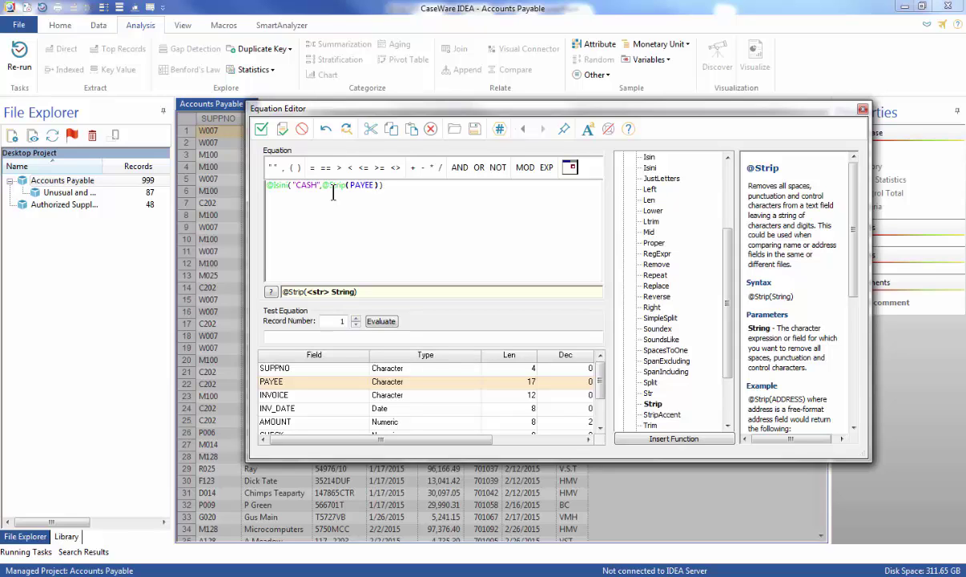
pyautogui.click(261, 129)
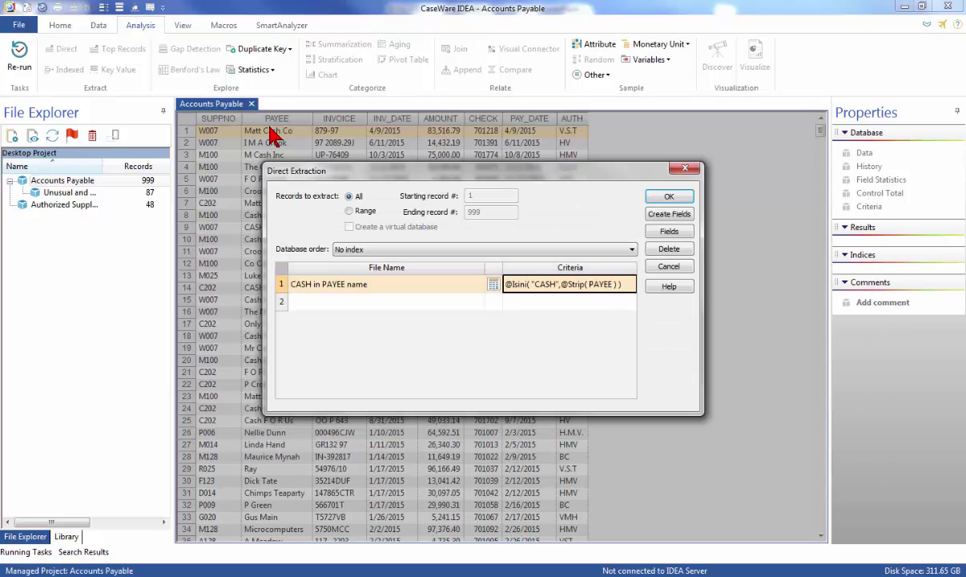
# Add a second extraction named "Round Sum Amounts" to the same direct extraction task.
pyautogui.click(369, 303)
pyautogui.click(369, 303)
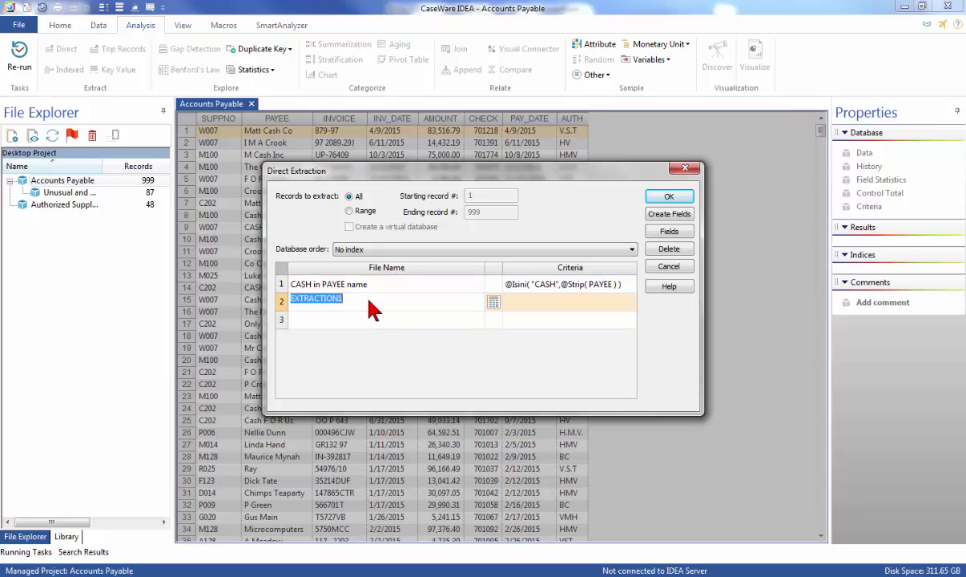
pyautogui.write('Rou')
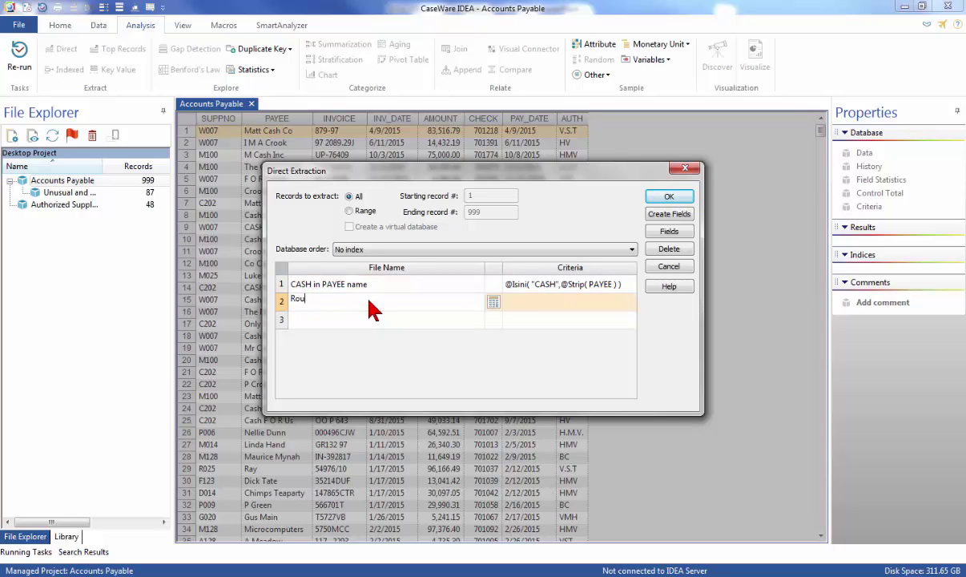
pyautogui.write('nd Sum Amounts')
# Set the Round Sum Amounts criteria to AMOUNT % 1000 = 0 and accept the equation.
pyautogui.click(493, 303)
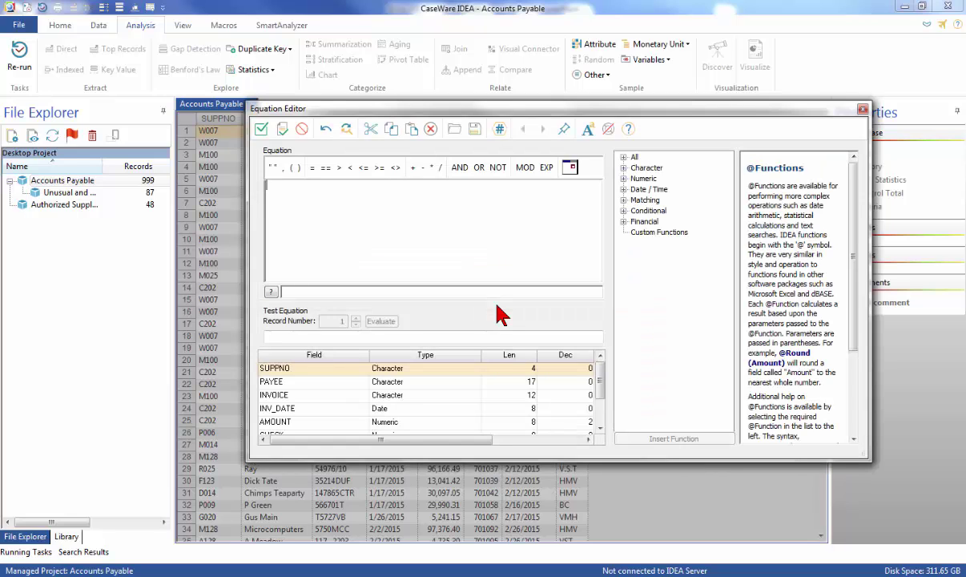
pyautogui.click(293, 425)
pyautogui.doubleClick(293, 425)
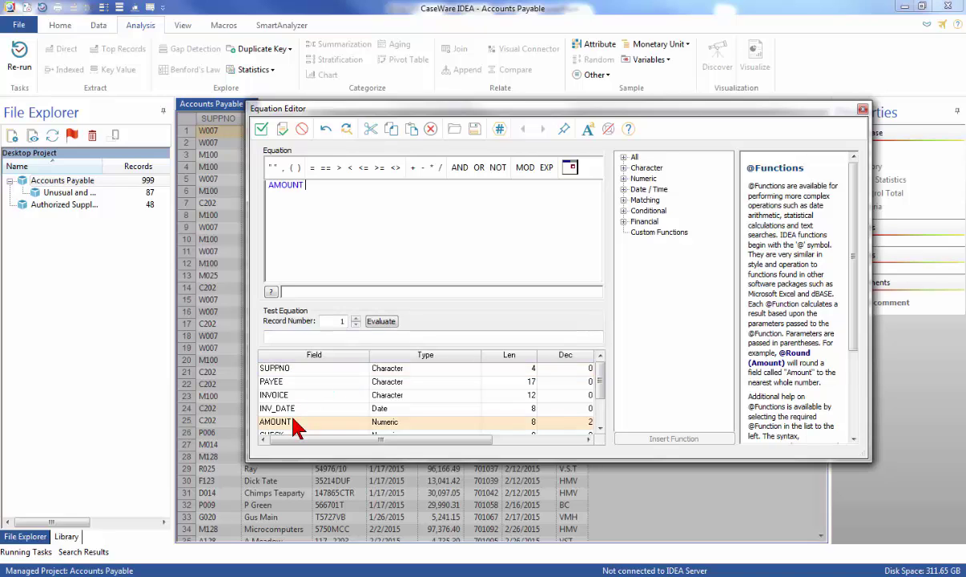
pyautogui.click(524, 168)
pyautogui.write('1000')
pyautogui.click(313, 169)
pyautogui.write('0')
pyautogui.click(261, 129)
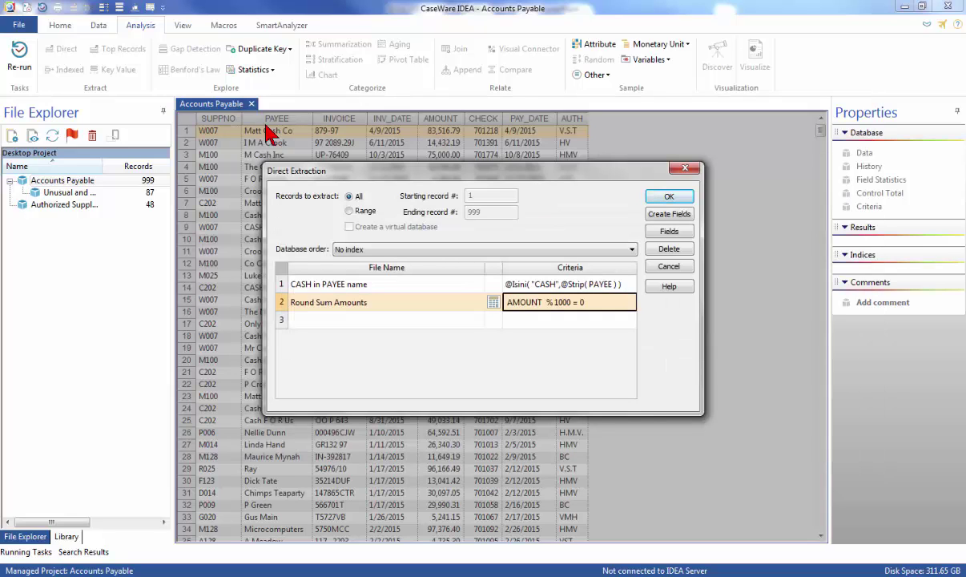
# Add a third extraction named "Authorized by HMV" to the direct extraction task.
pyautogui.click(318, 320)
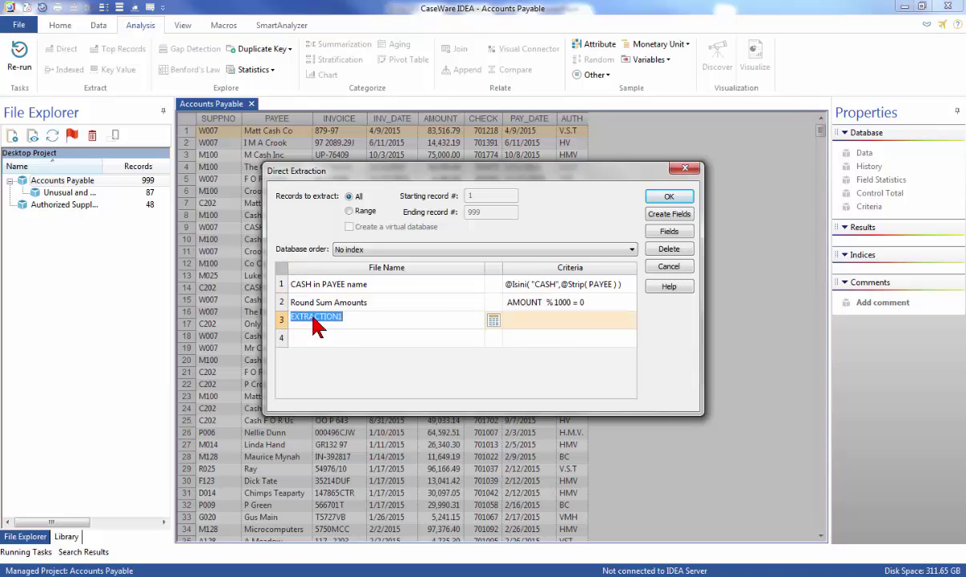
pyautogui.write('A')
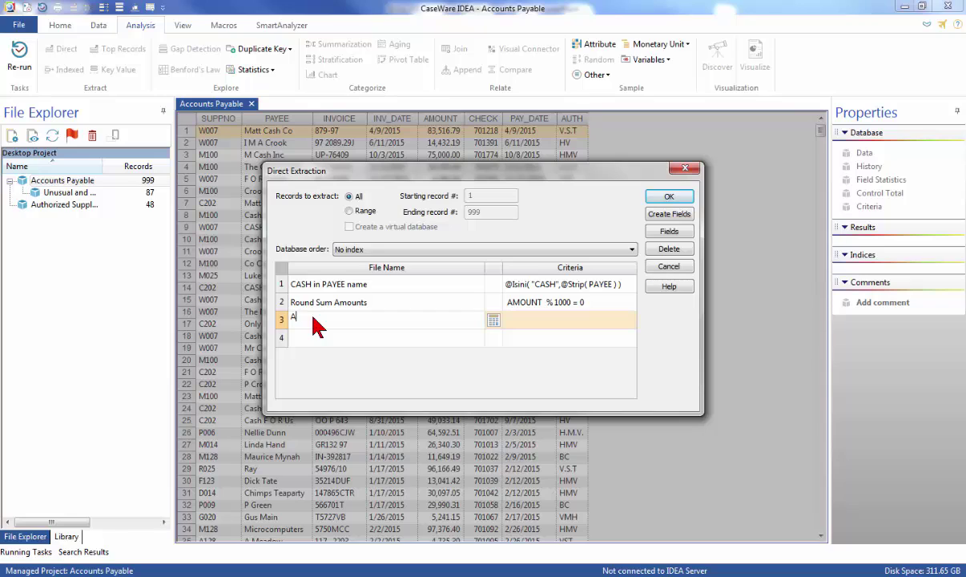
pyautogui.write('uthorized by HMV')
pyautogui.click(494, 320)
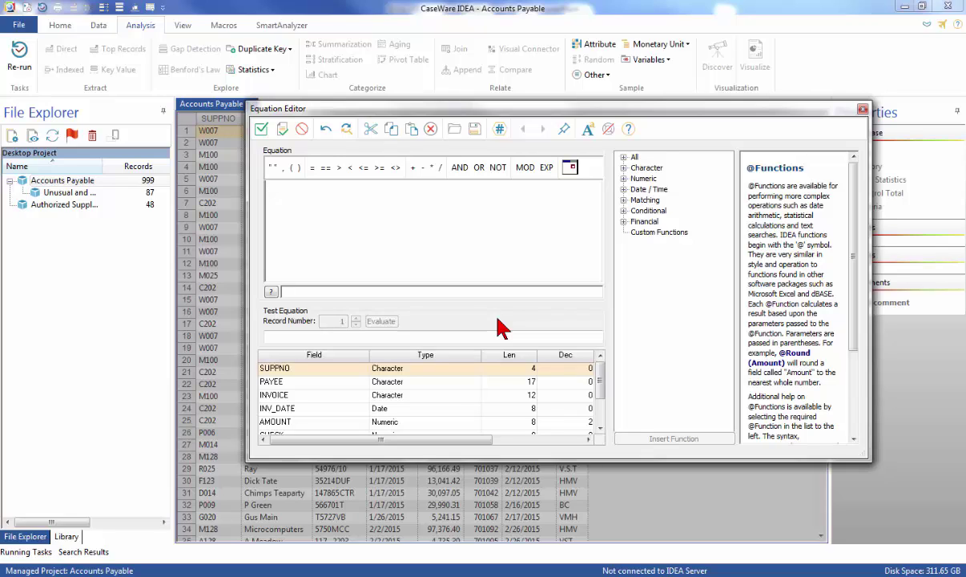
pyautogui.click(626, 157)
pyautogui.moveTo(719, 196); pyautogui.dragTo(724, 404)
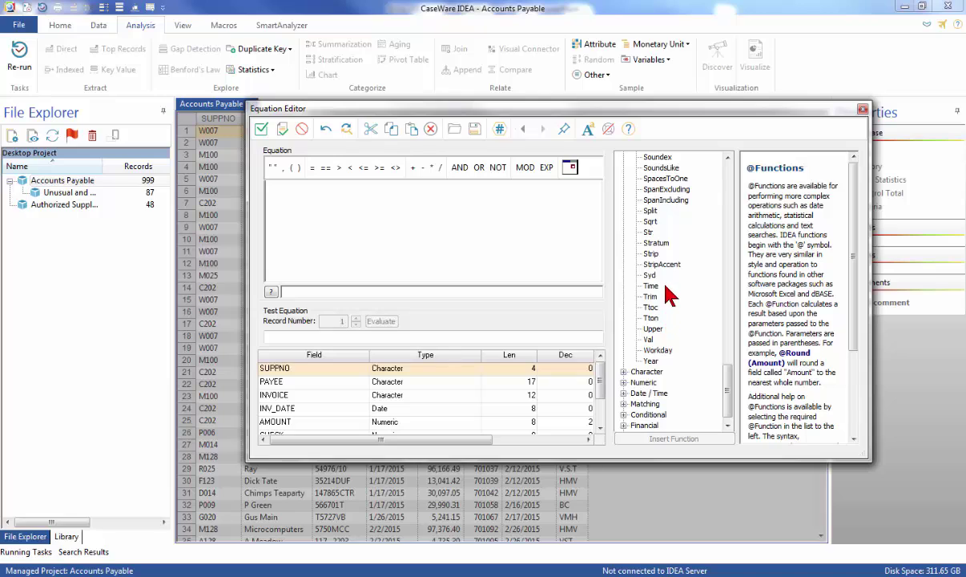
pyautogui.doubleClick(661, 331)
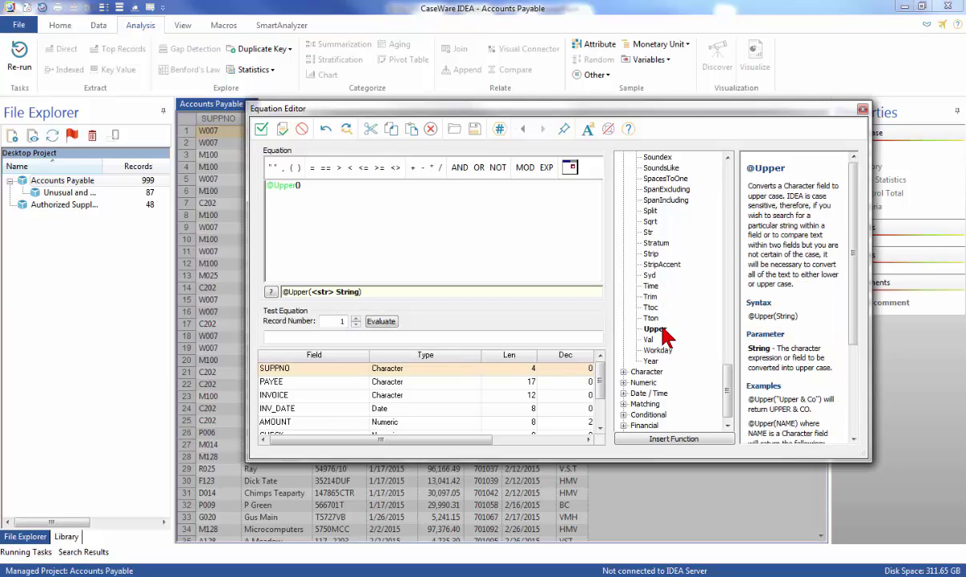
pyautogui.doubleClick(654, 254)
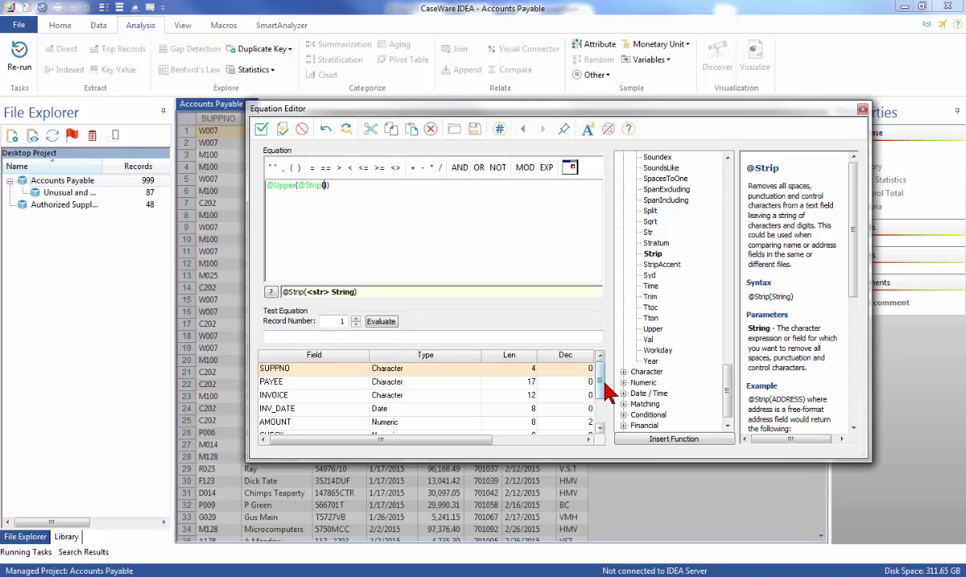
pyautogui.scroll(-1, 601, 424)
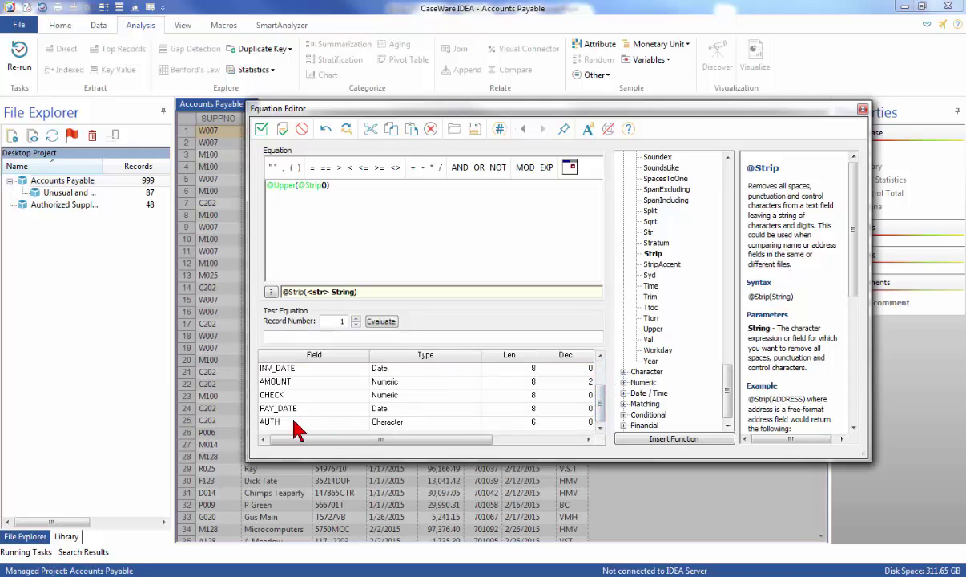
pyautogui.doubleClick(269, 422)
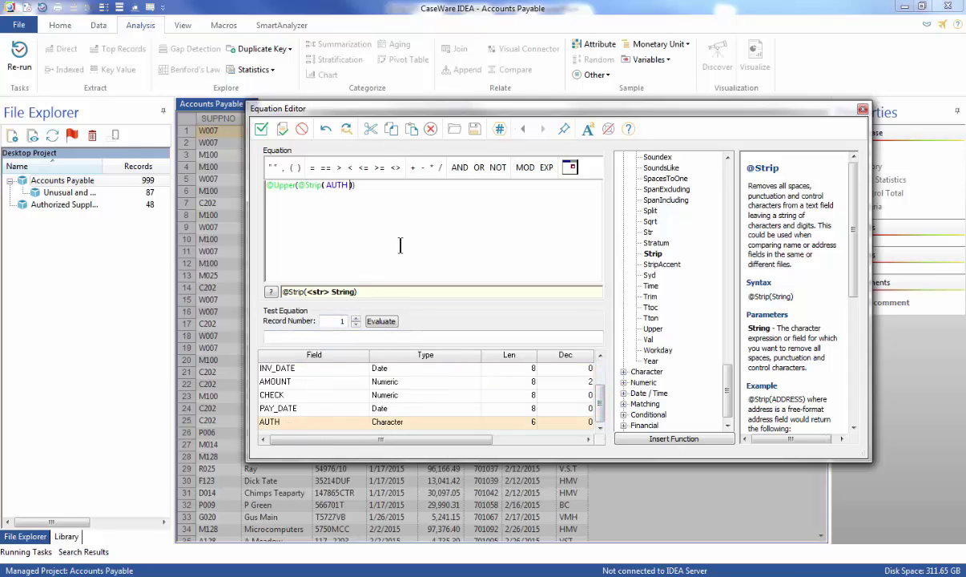
# Complete the Authorized by HMV criteria by comparing the function result with = "HMV", and accept the equation.
pyautogui.click(436, 197)
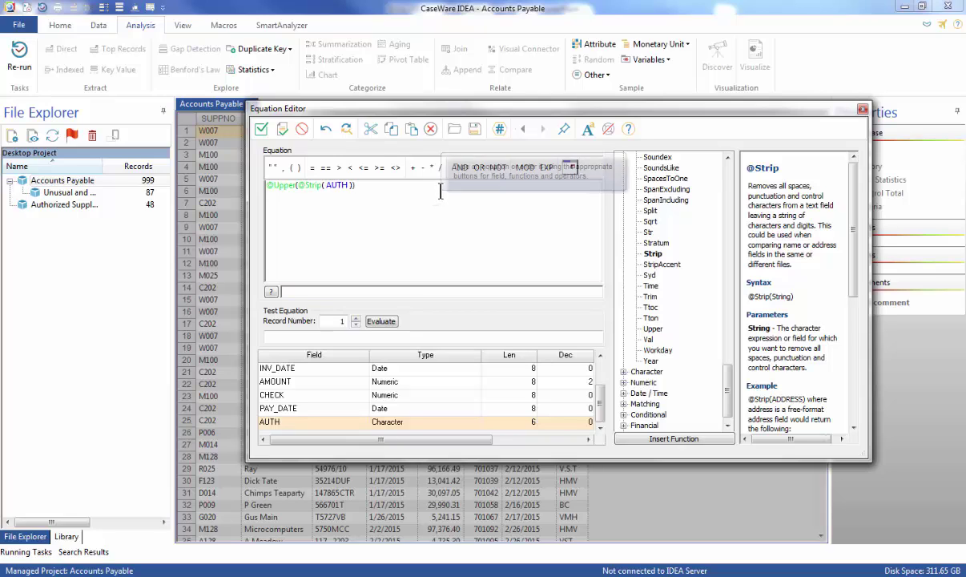
pyautogui.click(314, 170)
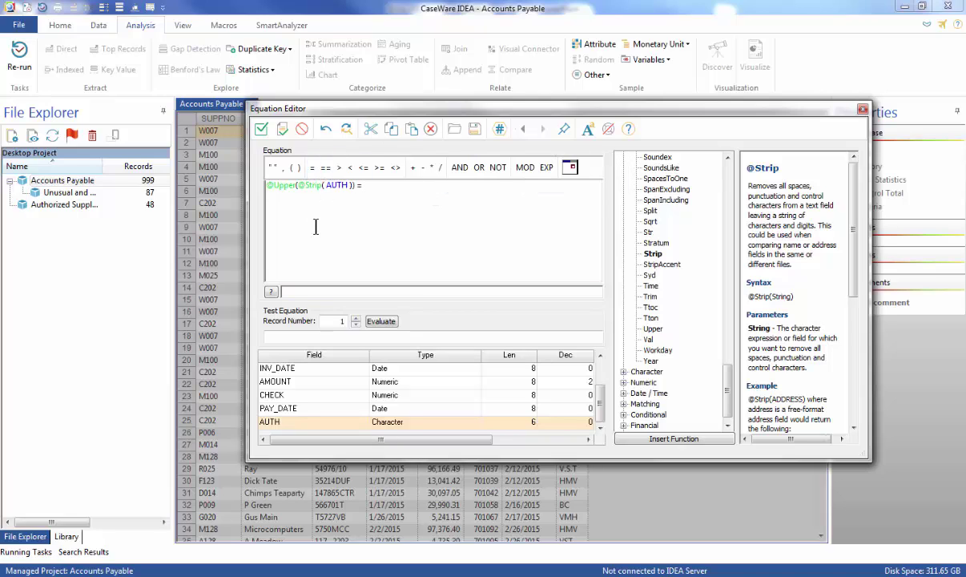
pyautogui.click(272, 166)
pyautogui.write('HMV')
pyautogui.click(262, 130)
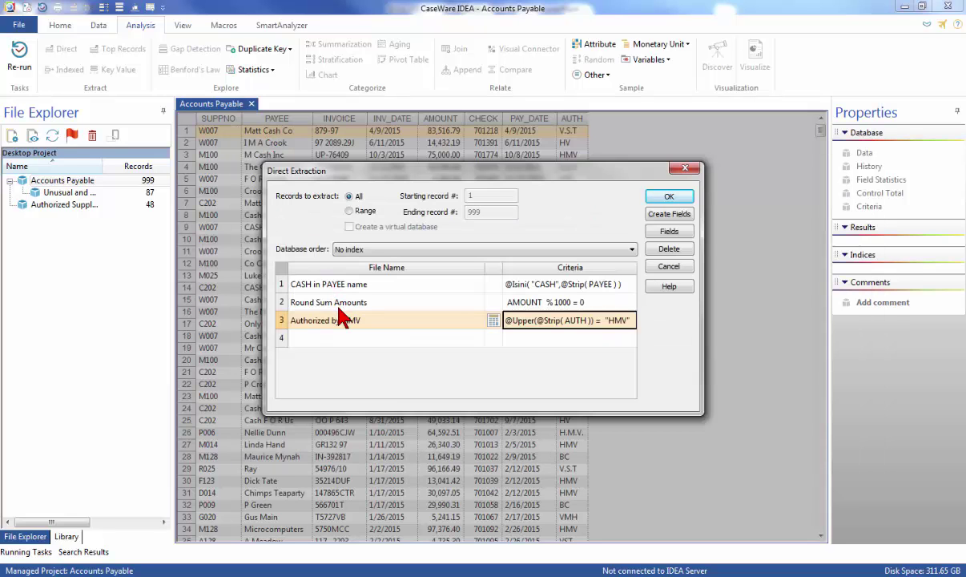
# Add a fourth extraction named "Sunday Payments" to the direct extraction task.
pyautogui.click(338, 339)
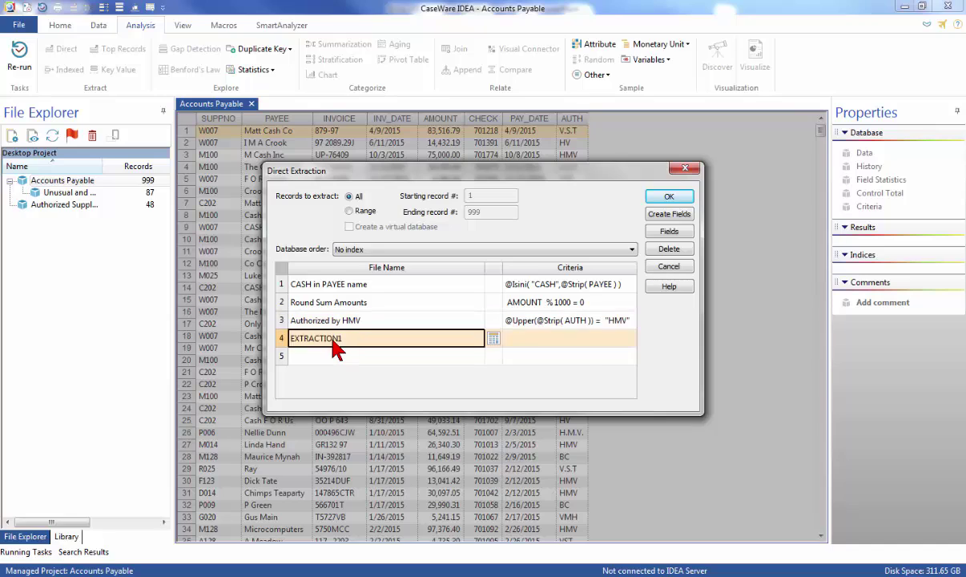
pyautogui.press('BackSpace')
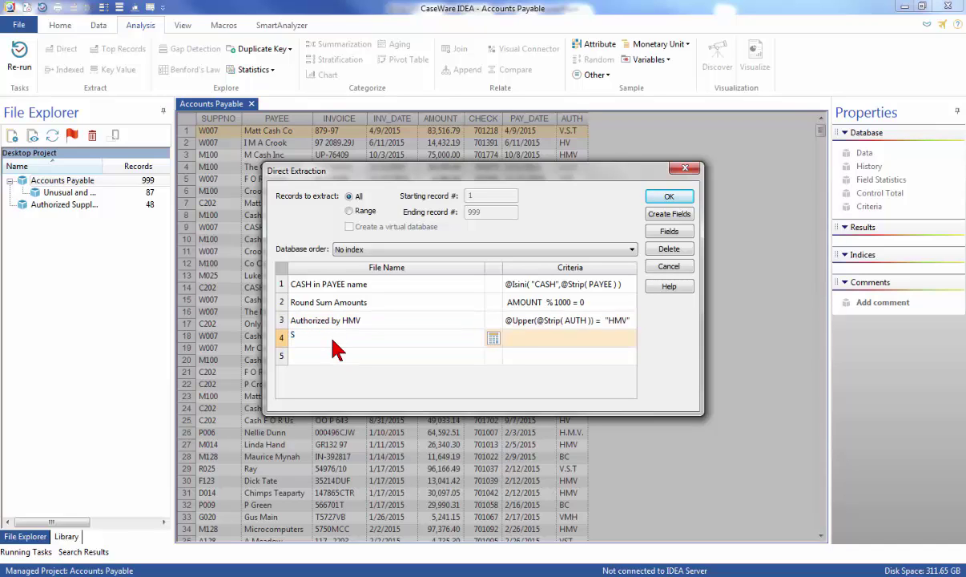
pyautogui.write('Sunday Payments')
pyautogui.click(493, 338)
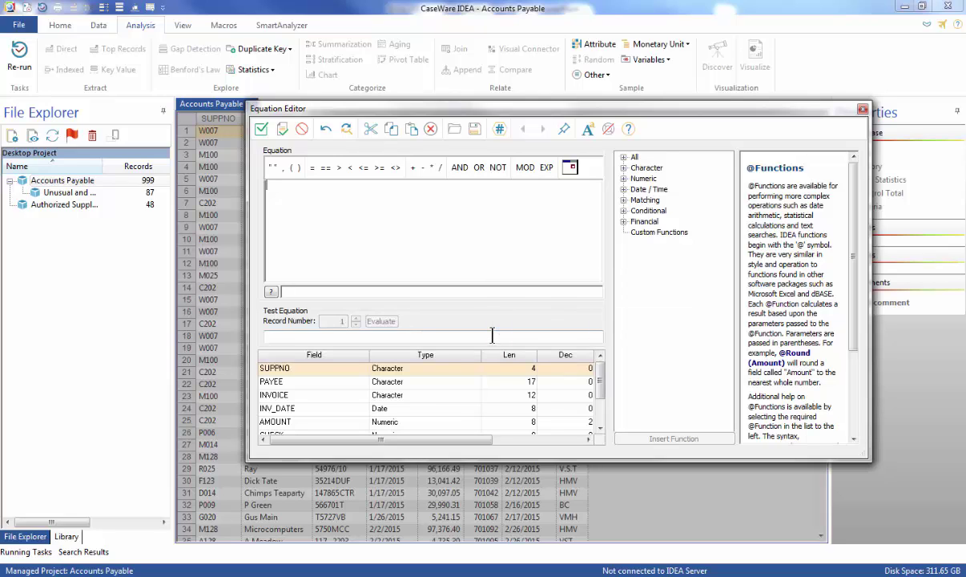
pyautogui.click(623, 157)
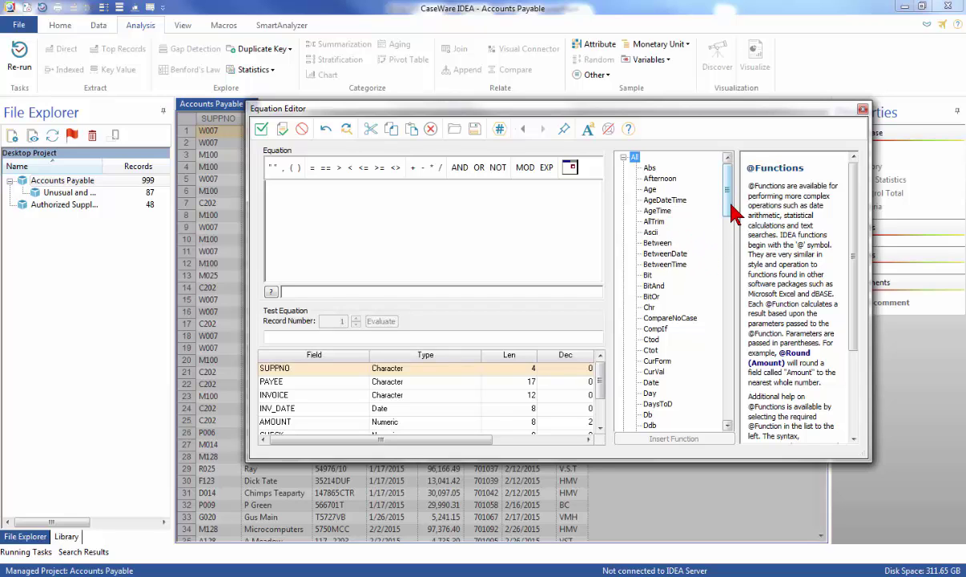
pyautogui.scroll(-3, 732, 210)
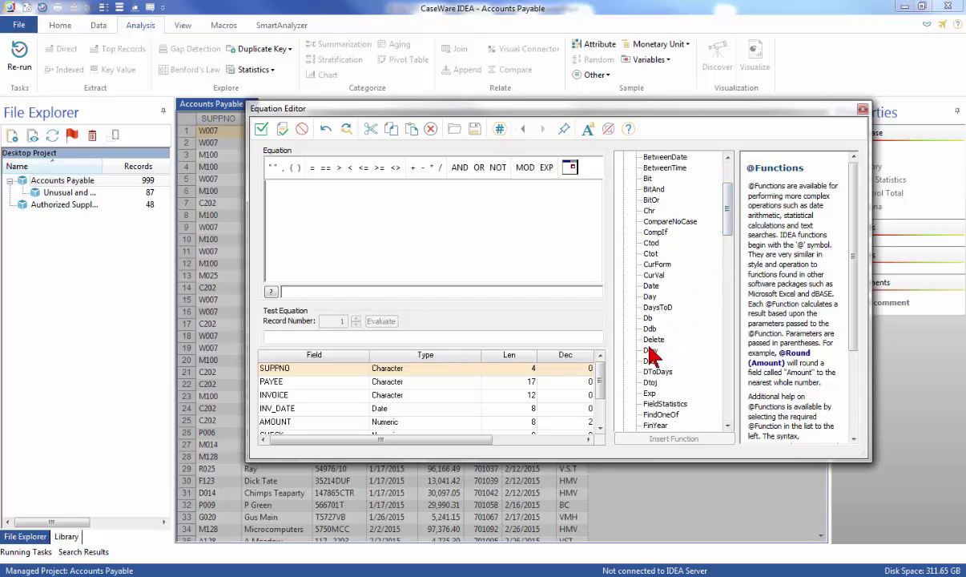
pyautogui.doubleClick(649, 350)
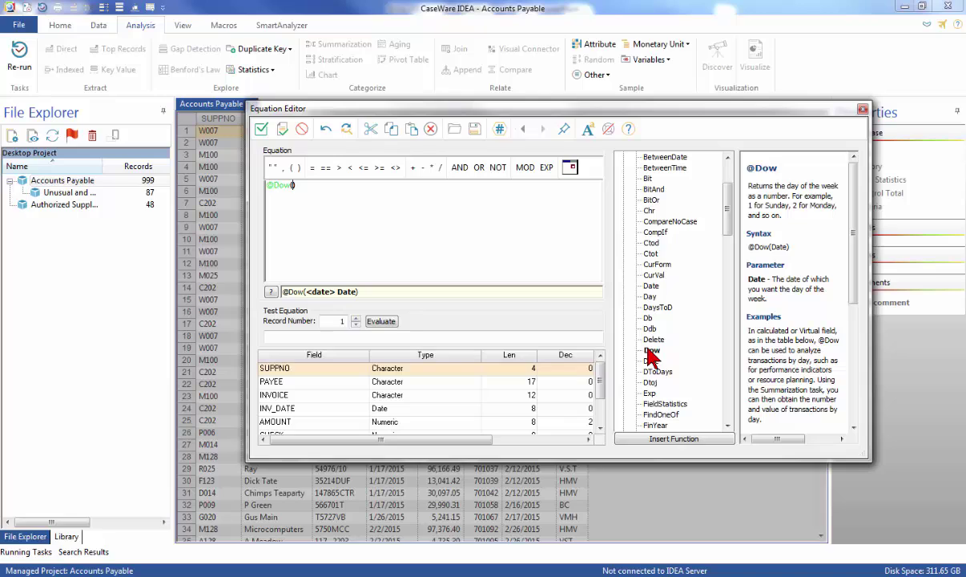
pyautogui.click(600, 428)
pyautogui.click(599, 427)
pyautogui.click(600, 427)
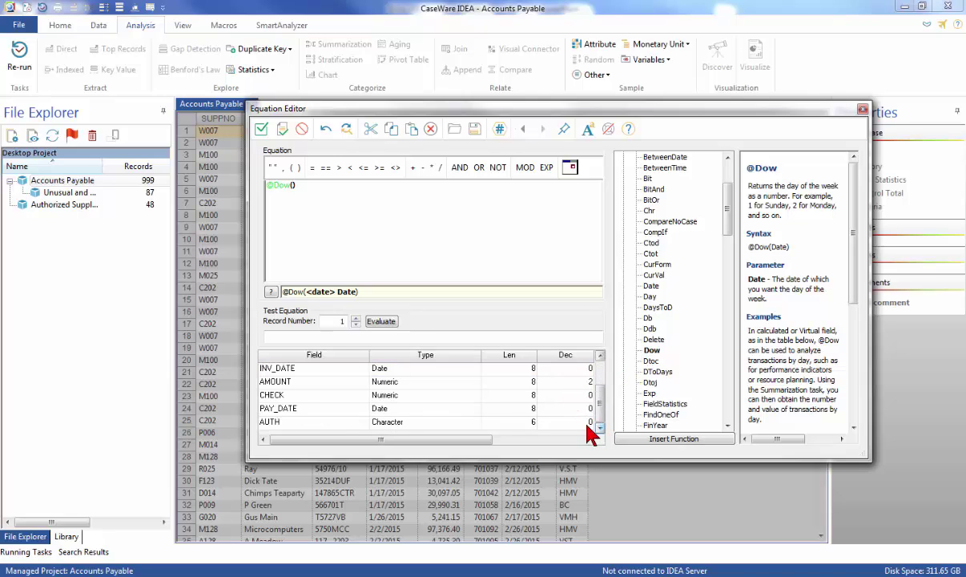
pyautogui.doubleClick(278, 410)
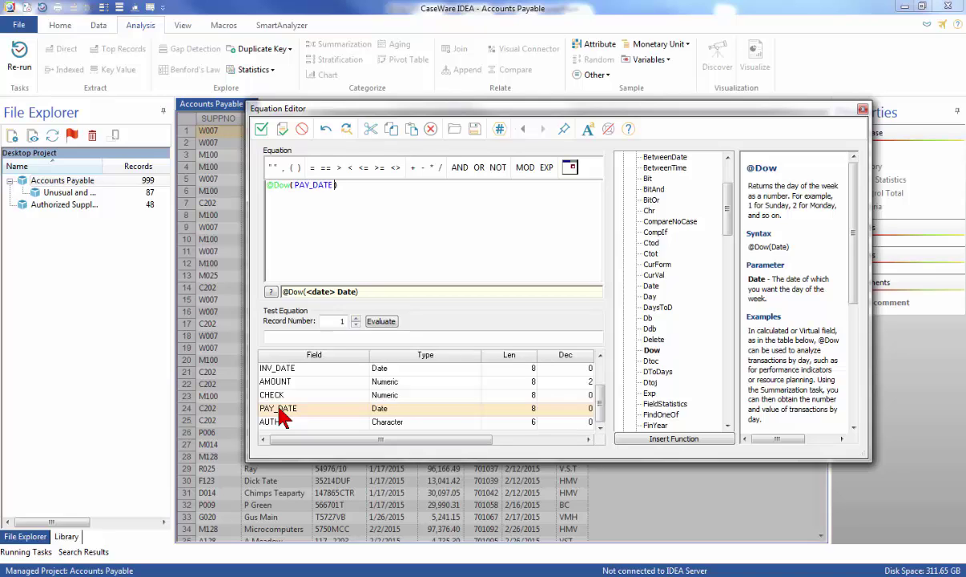
# Complete the Sunday Payments criteria with = 1, accept the equation and run the direct extraction task.
pyautogui.click(372, 188)
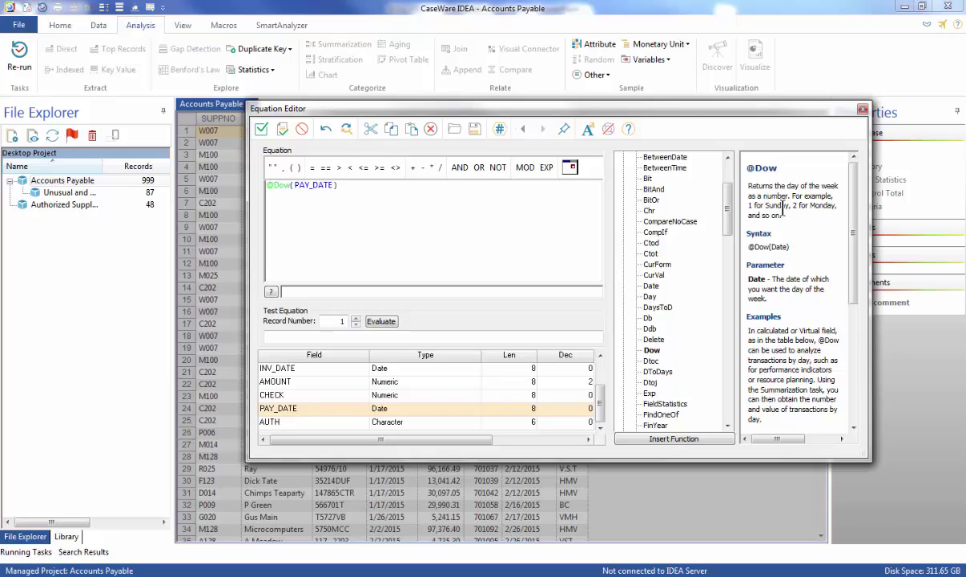
pyautogui.click(313, 167)
pyautogui.write('1')
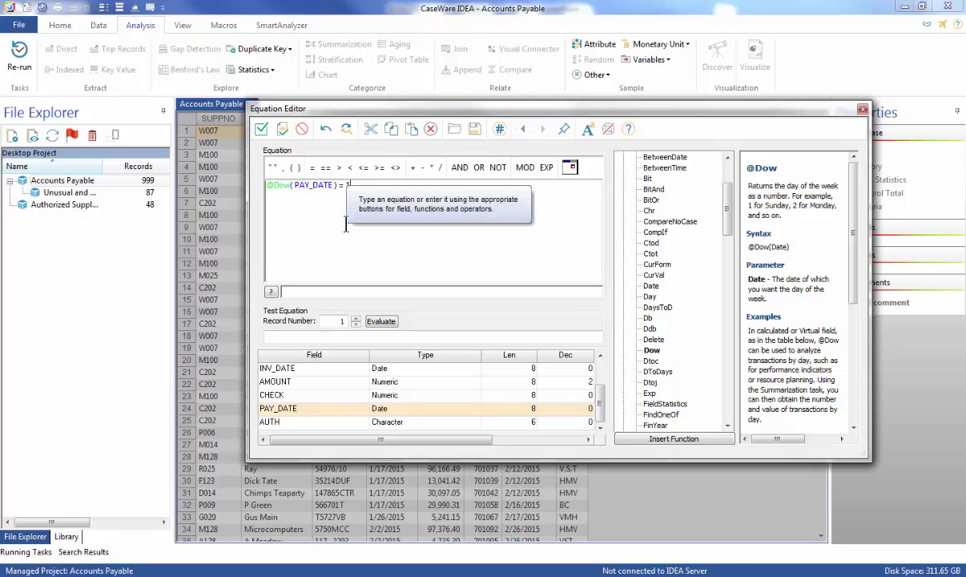
pyautogui.click(261, 130)
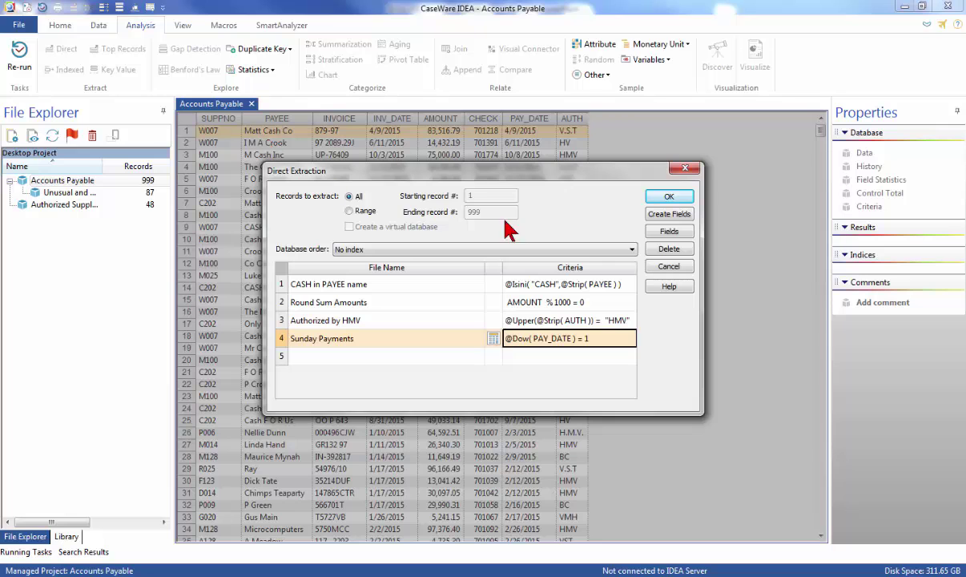
pyautogui.click(683, 201)
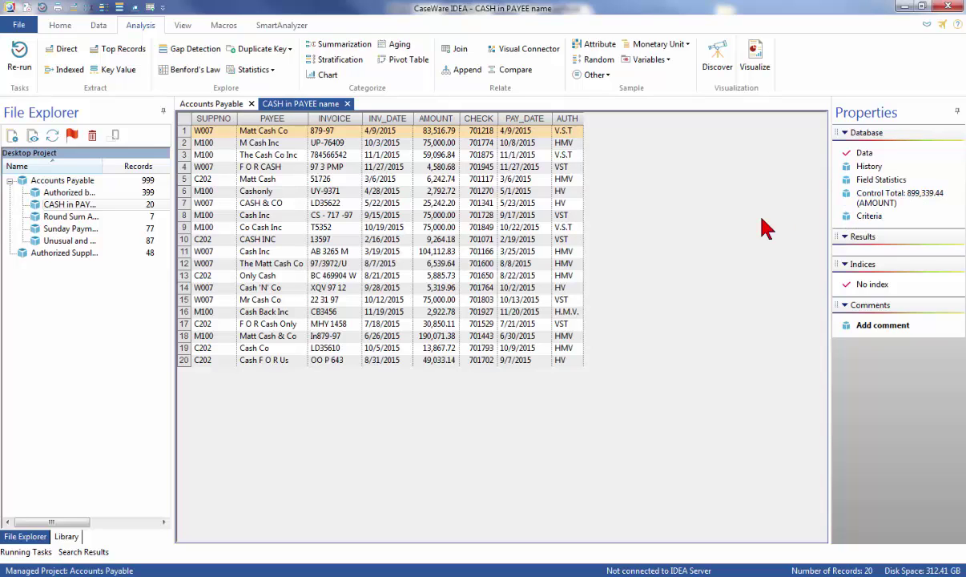
# Open the Round Sum Amounts, Authorized by HMV and Sunday Payments databases to examine the extracted records.
pyautogui.doubleClick(70, 217)
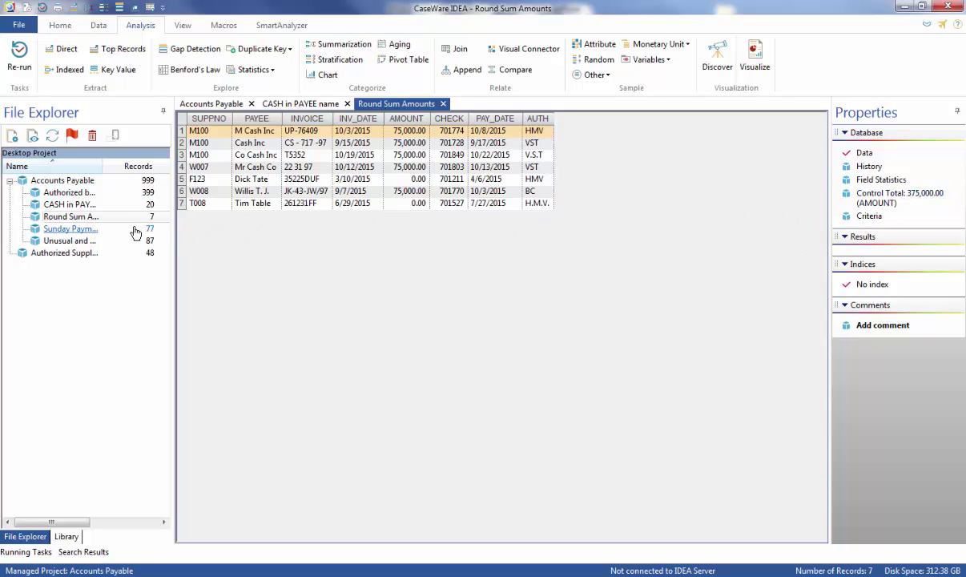
pyautogui.doubleClick(70, 193)
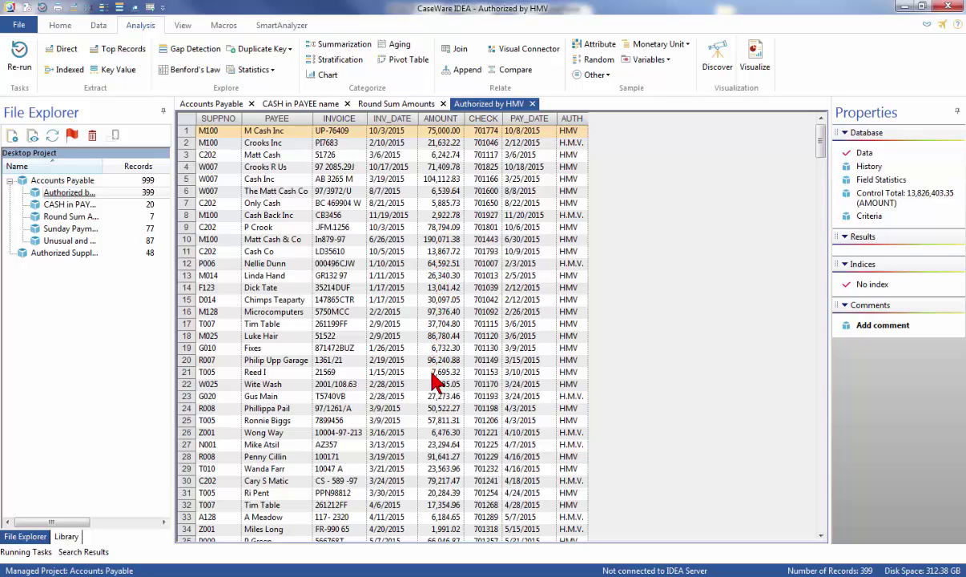
pyautogui.click(72, 229)
pyautogui.doubleClick(72, 229)
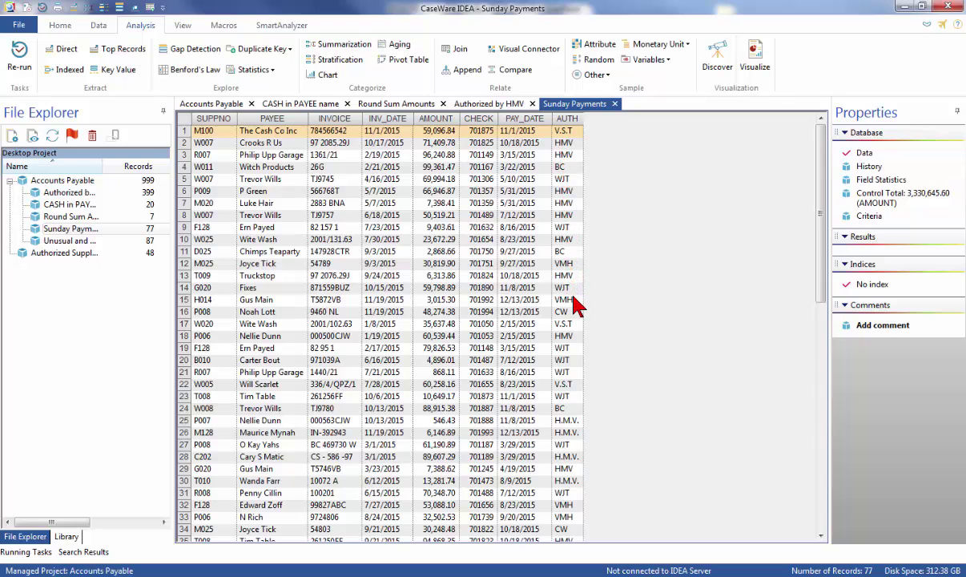
# Close all open databases and reopen Accounts Payable.
pyautogui.rightClick(609, 106)
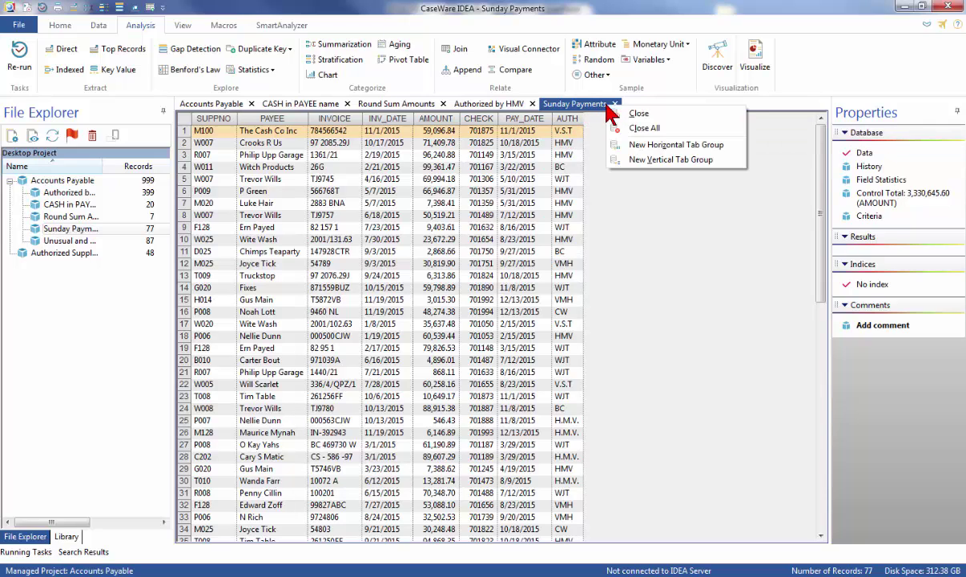
pyautogui.click(624, 129)
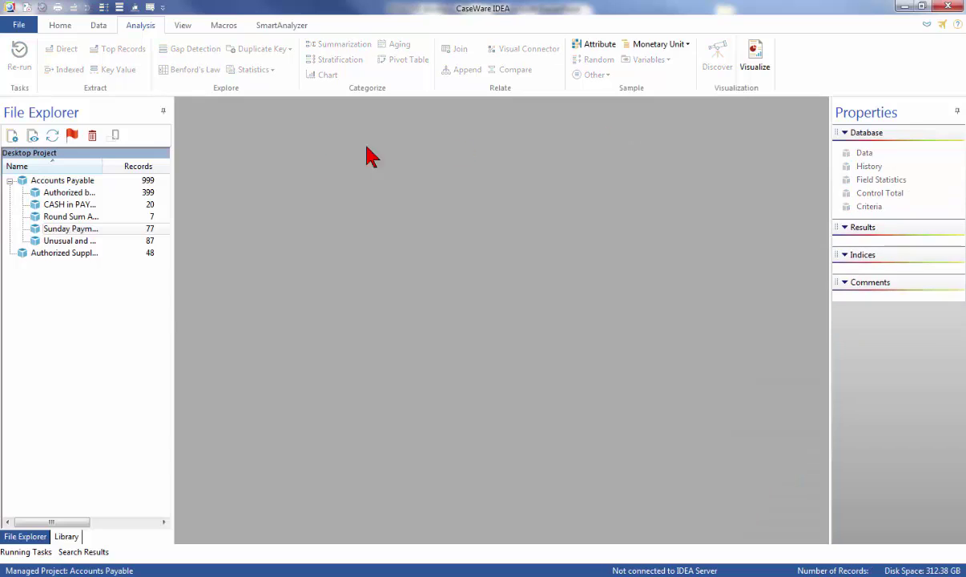
pyautogui.doubleClick(87, 181)
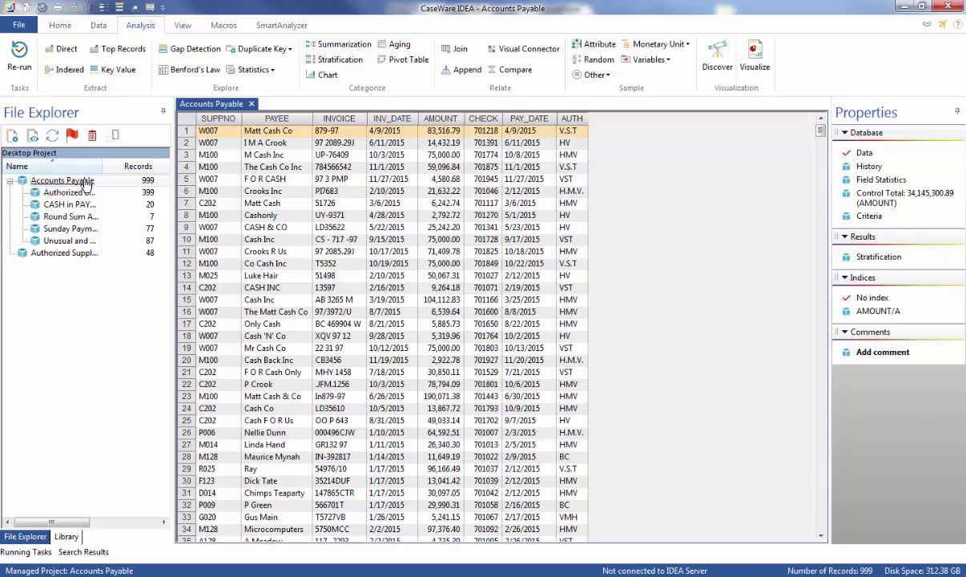
# Run Benford's Law on the AMOUNT field's positive values with all tests, setting the minimum records in the input database to 999.
pyautogui.click(191, 71)
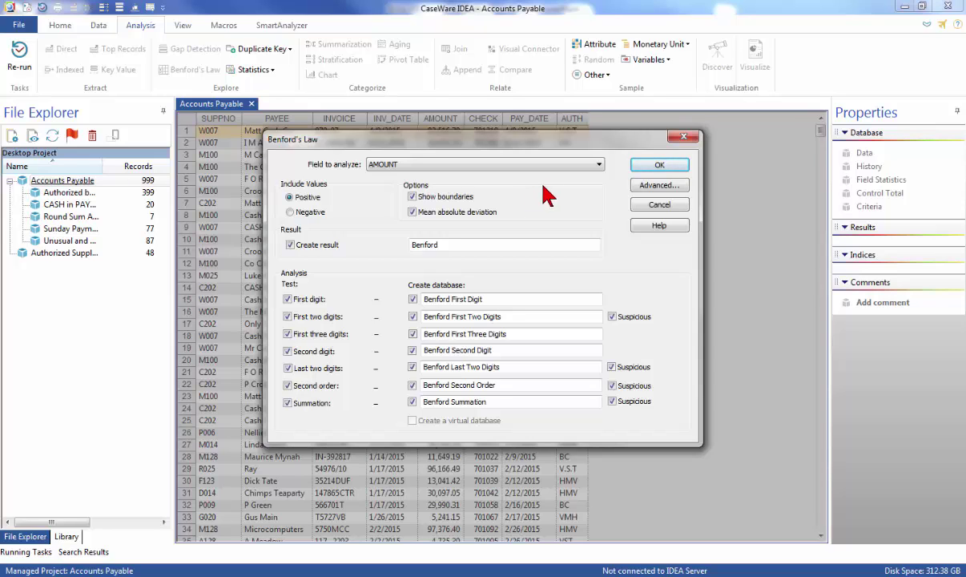
pyautogui.click(641, 185)
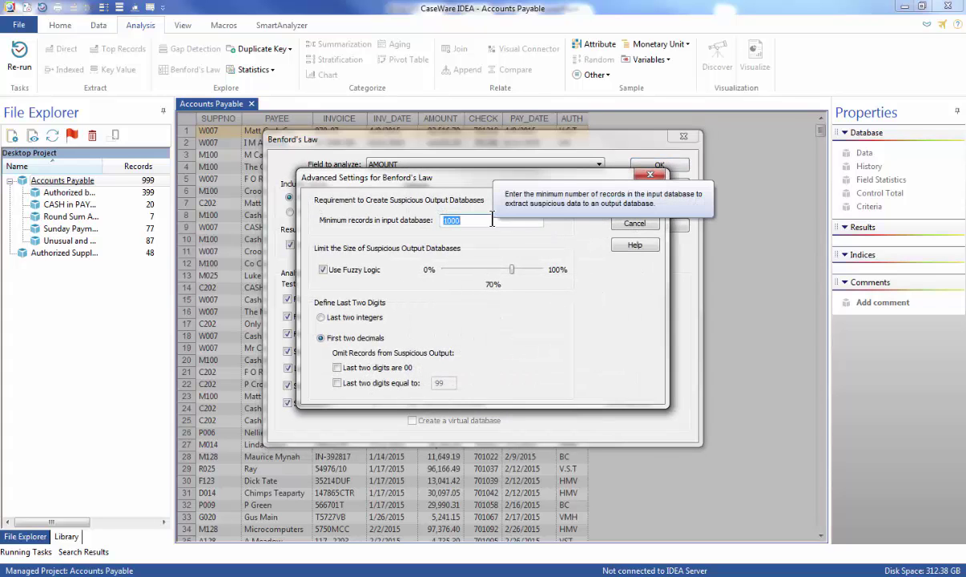
pyautogui.write('999')
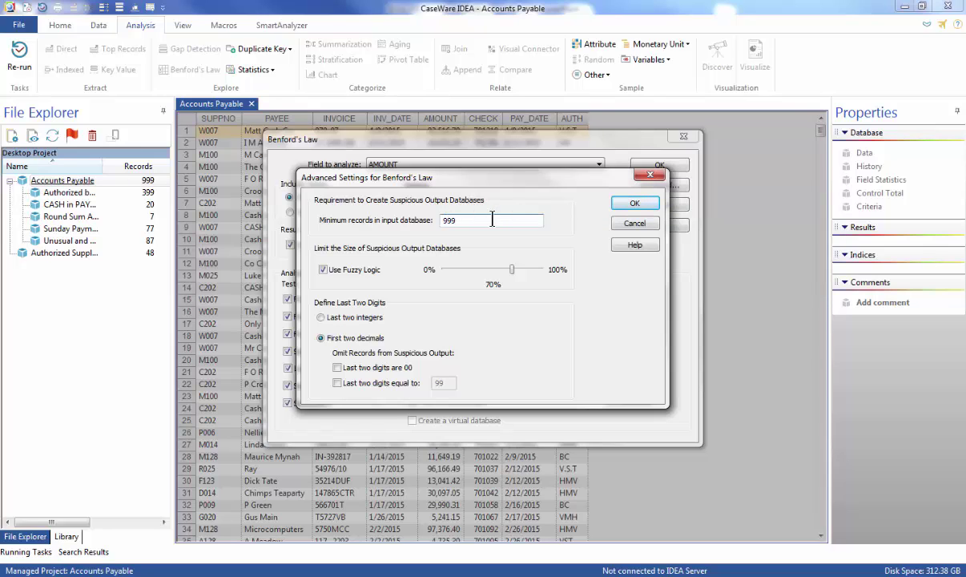
pyautogui.click(628, 204)
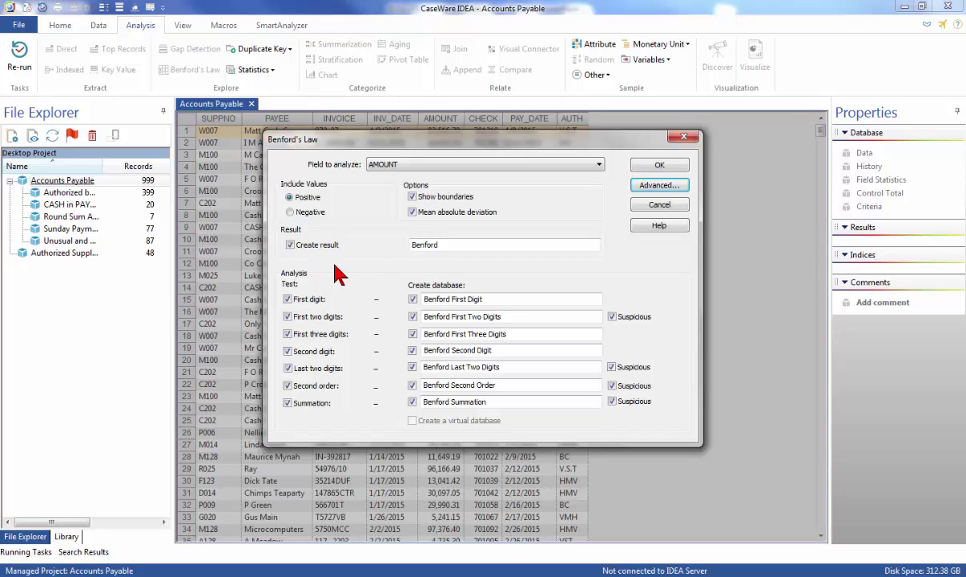
pyautogui.click(659, 166)
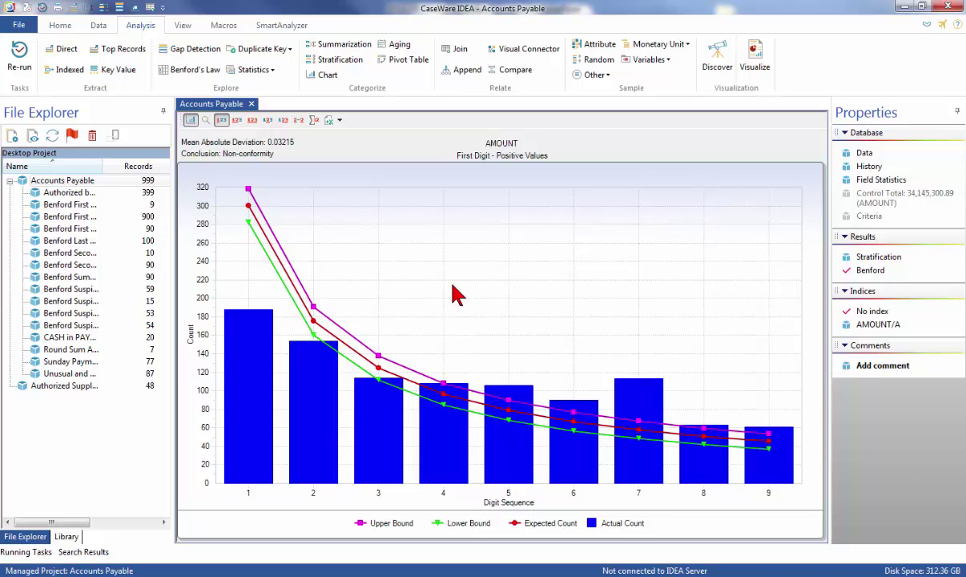
# Set up a bar chart of the Benford First Digit database plotting ACTUAL by DIGITS, with axis titles Digit Sequence and Count.
pyautogui.moveTo(100, 166); pyautogui.dragTo(130, 158)
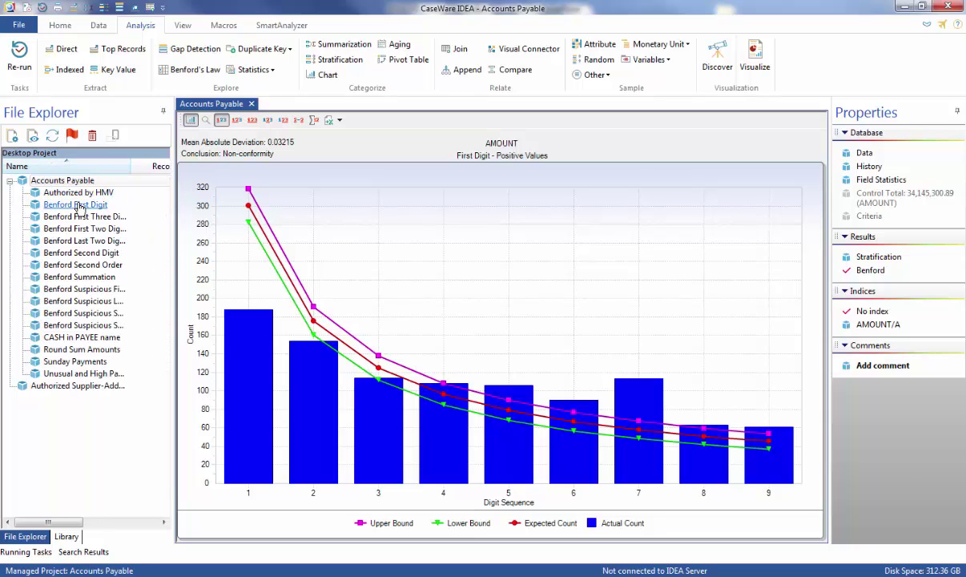
pyautogui.doubleClick(78, 204)
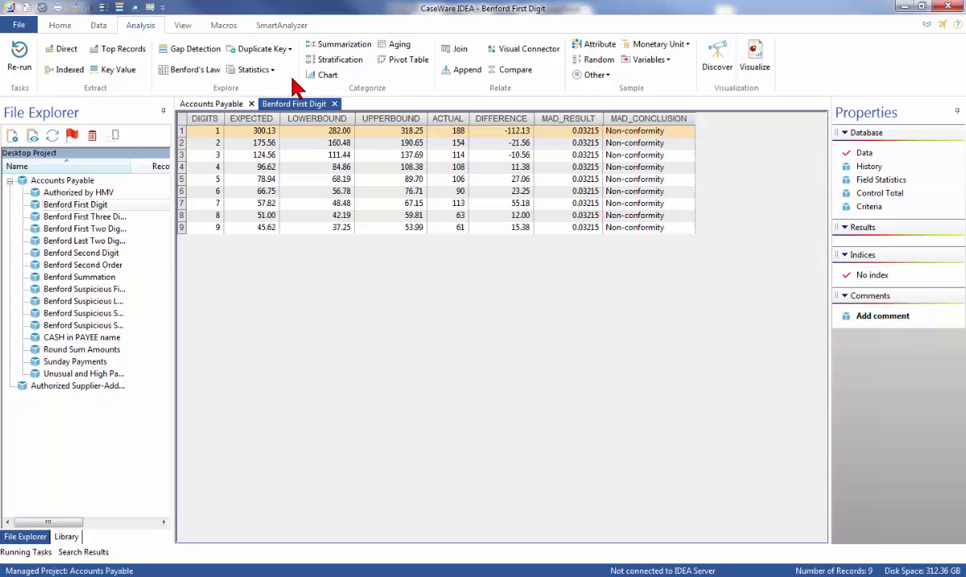
pyautogui.click(316, 76)
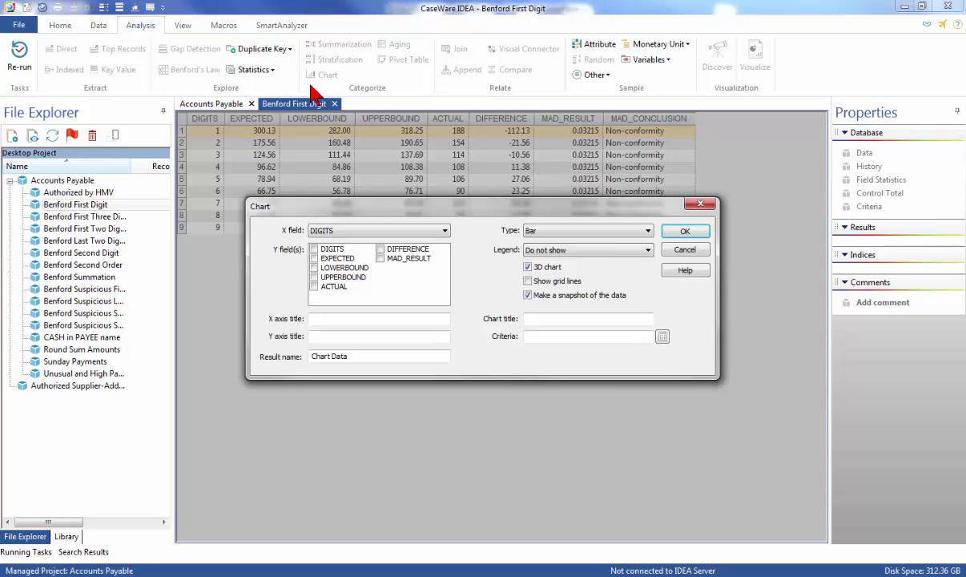
pyautogui.click(313, 286)
pyautogui.click(324, 320)
pyautogui.write('D')
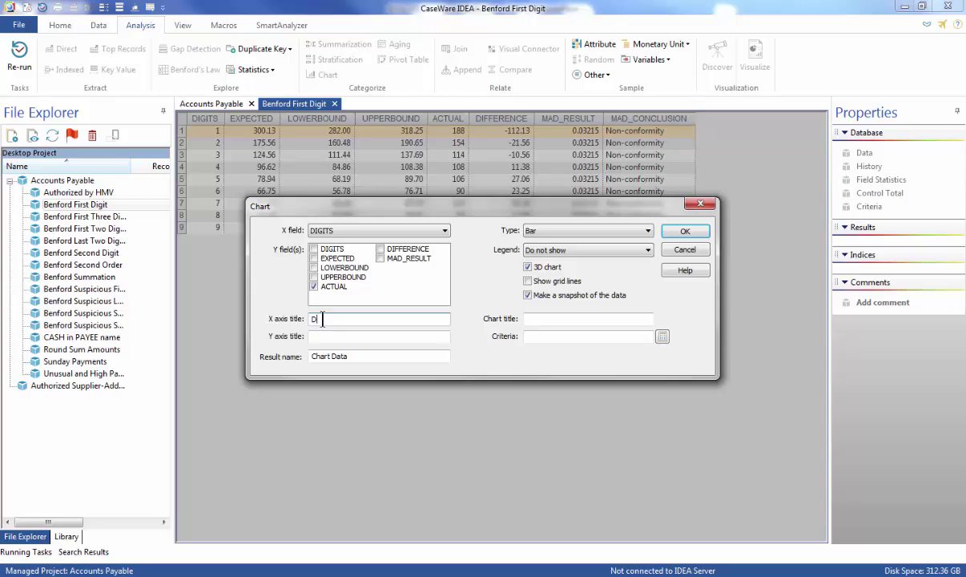
pyautogui.write('igit Sequence')
pyautogui.press('Tab')
pyautogui.write('Coun')
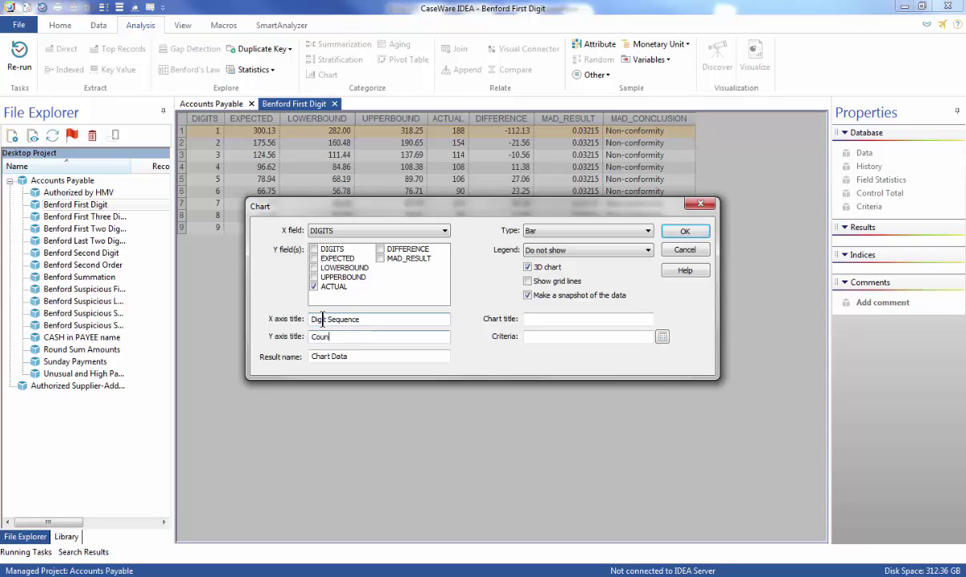
pyautogui.write('t')
# Title the chart "AMOUNT - First Digit - Positive" and generate it.
pyautogui.click(543, 319)
pyautogui.write('A')
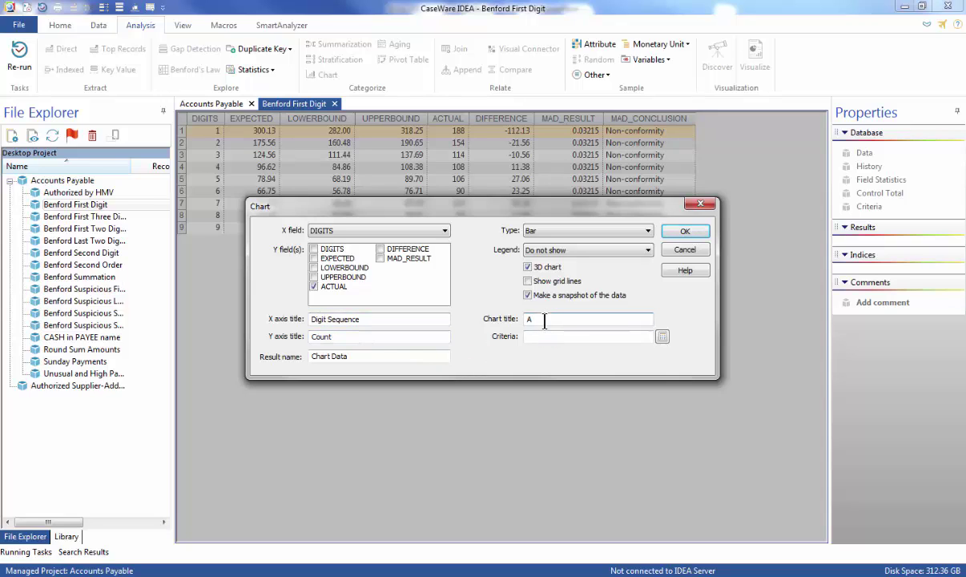
pyautogui.write('MOUNT - First Digit - Positive')
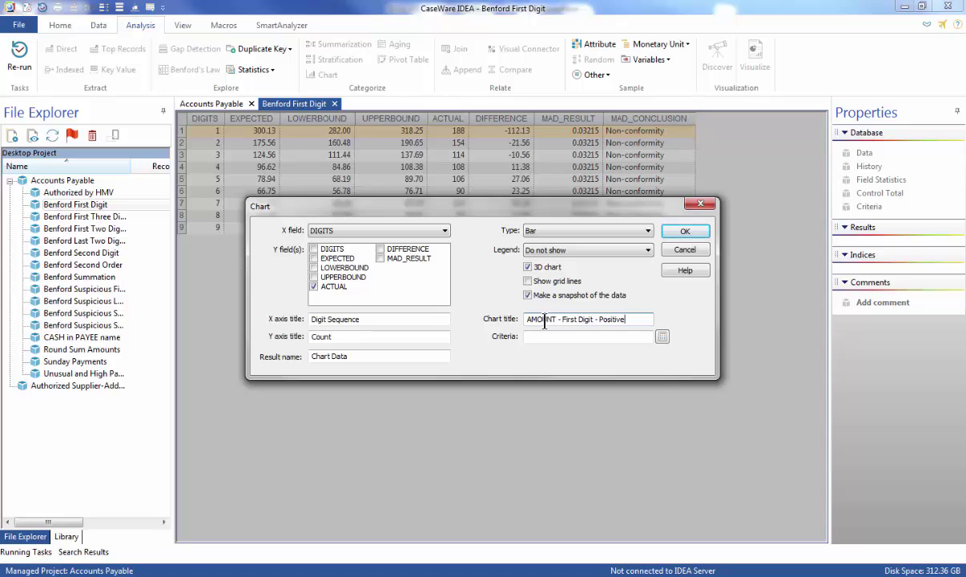
pyautogui.click(682, 232)
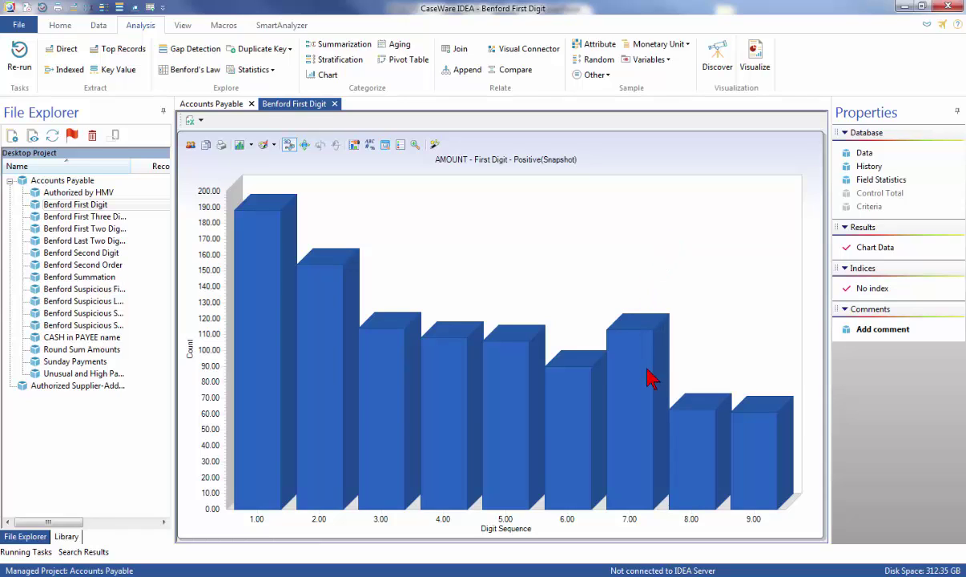
# Inspect the actual count of the digit 7 bar in the first digit chart.
pyautogui.moveTo(647, 454)
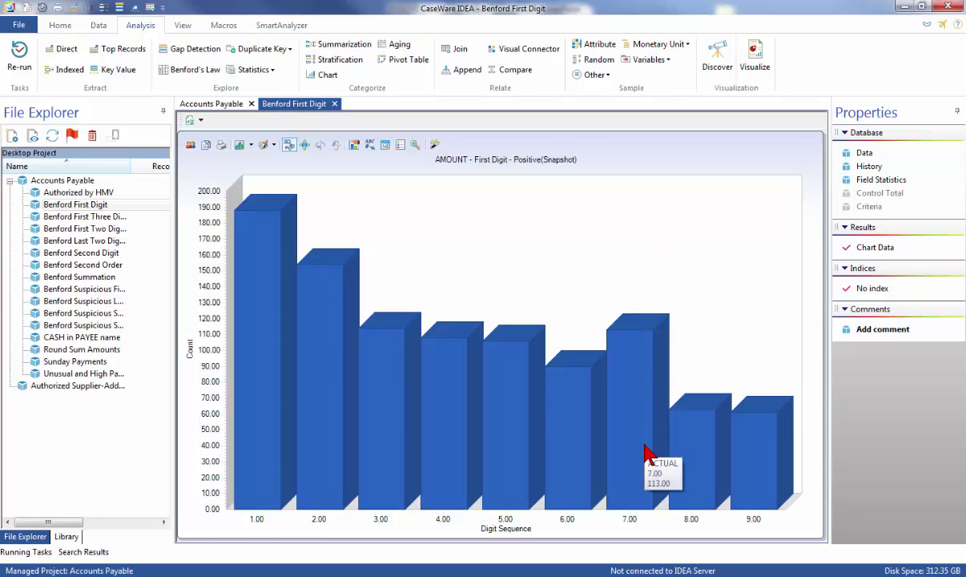
pyautogui.click(647, 341)
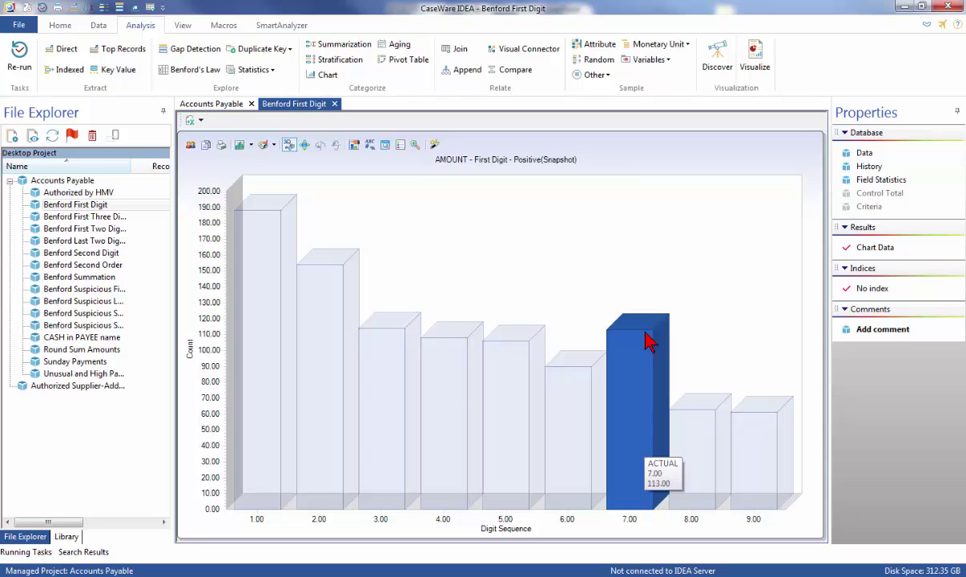
pyautogui.click(651, 328)
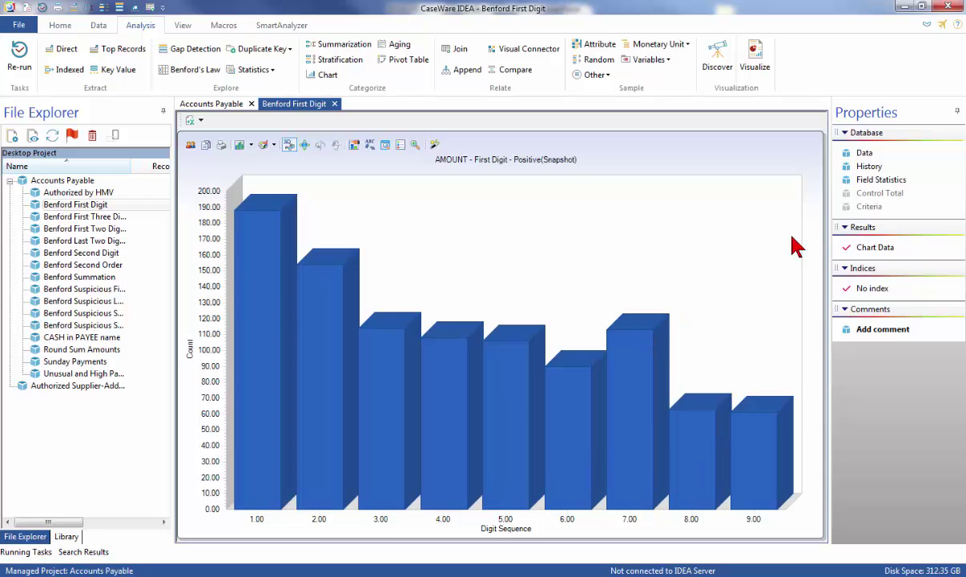
# Sort the Benford First Digit data by DIFFERENCE in descending order, then close that database.
pyautogui.click(856, 154)
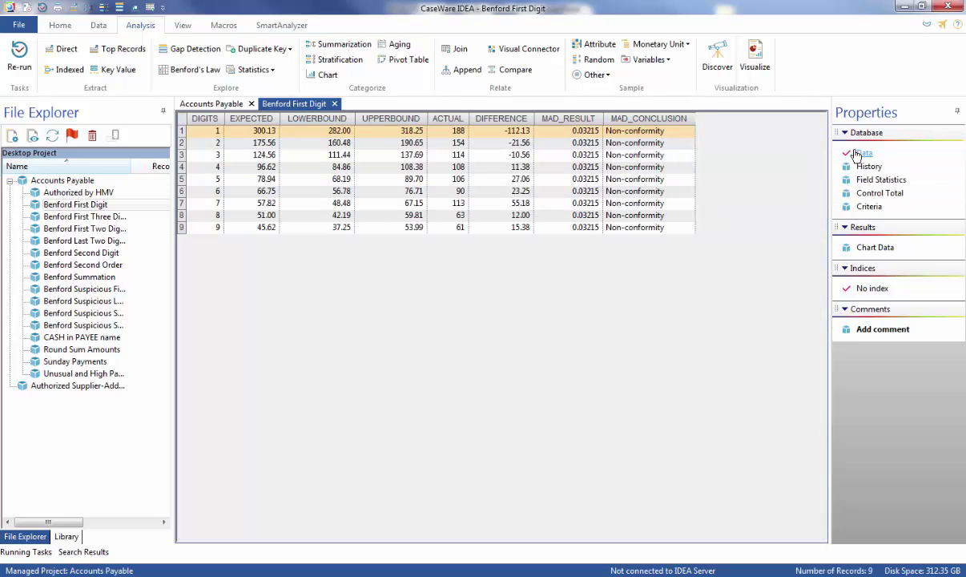
pyautogui.doubleClick(500, 120)
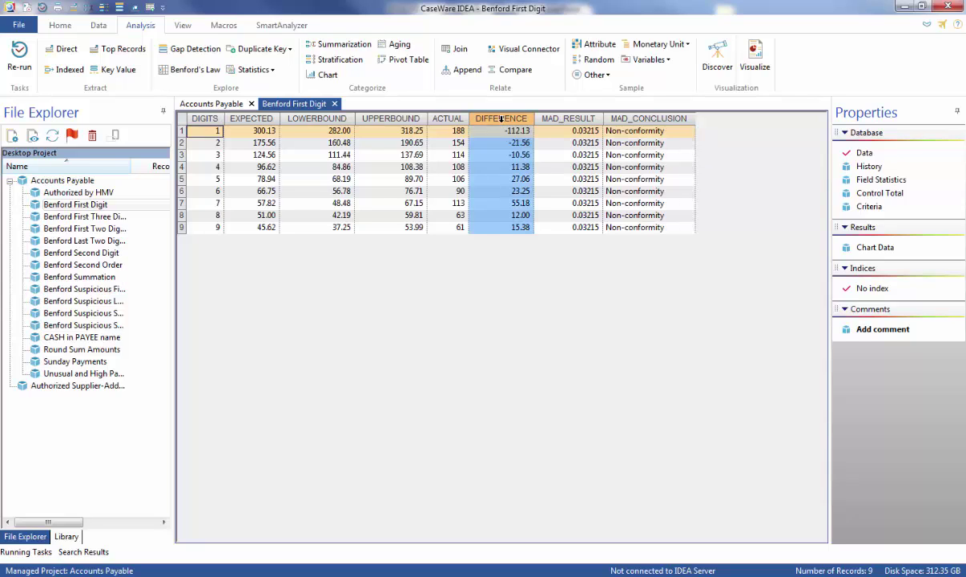
pyautogui.doubleClick(501, 120)
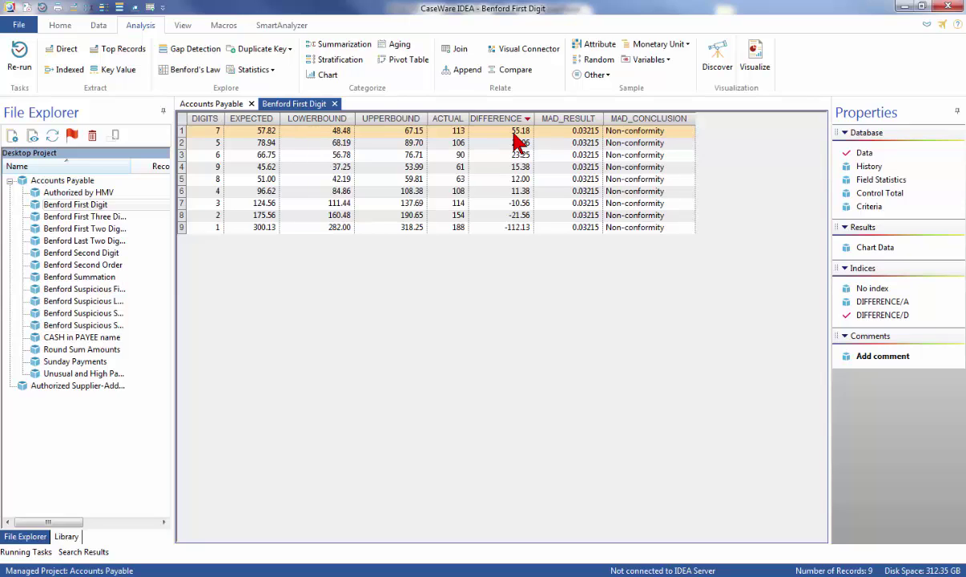
pyautogui.click(337, 105)
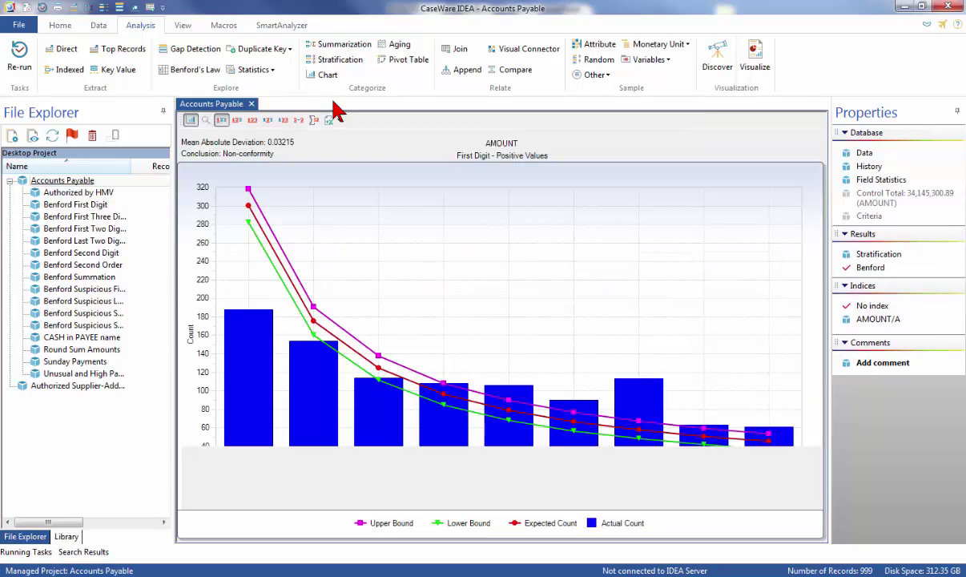
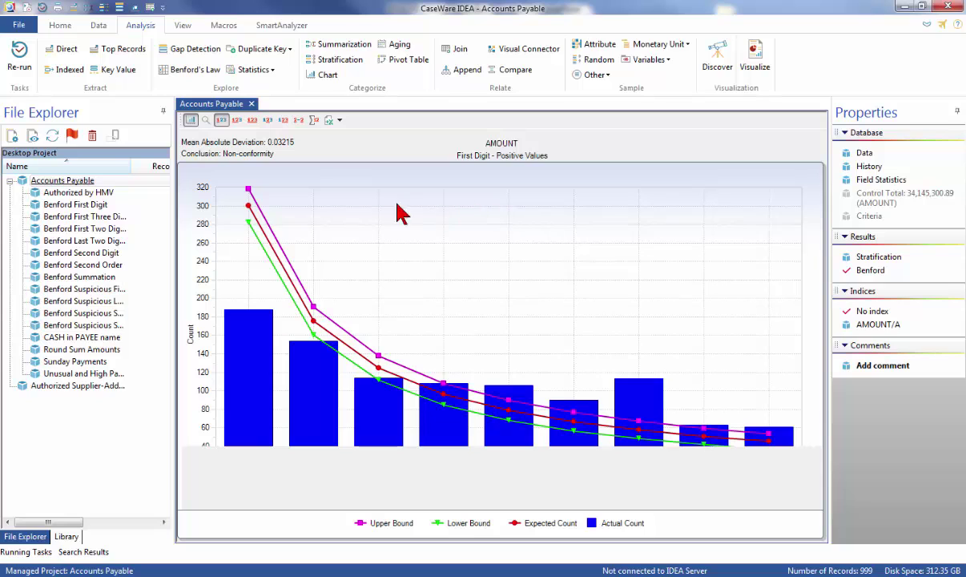
# Display the suspicious records behind the 79 bar in the First Two Digits Benford chart and close the preview.
pyautogui.click(237, 120)
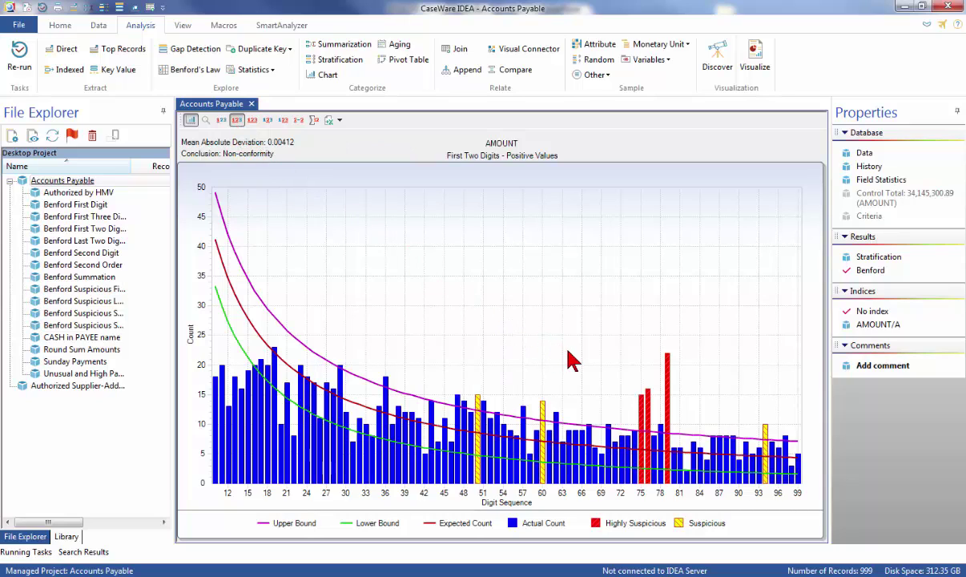
pyautogui.rightClick(671, 410)
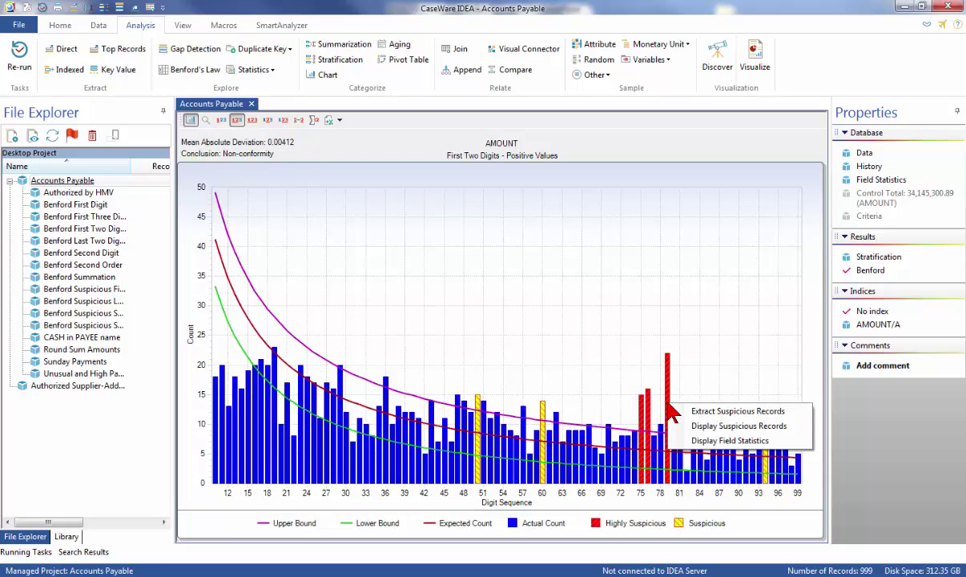
pyautogui.click(687, 426)
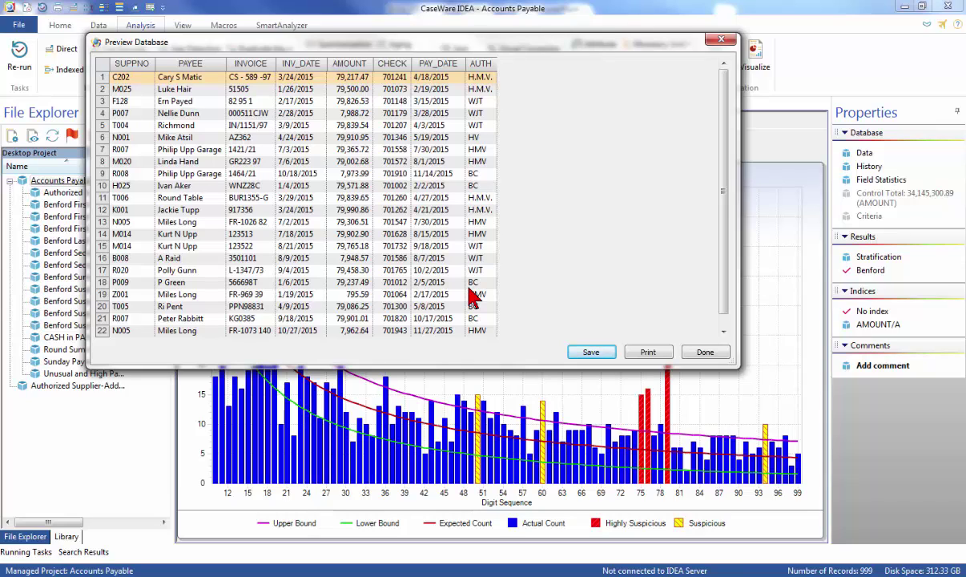
pyautogui.click(689, 355)
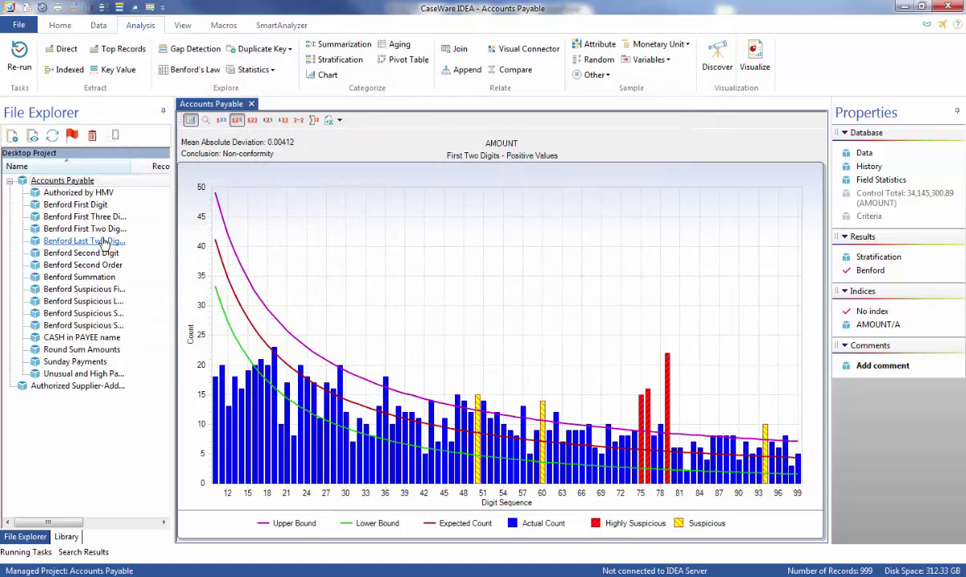
# Open the Benford First Two Digits database and sort it by DIFFERENCE in descending order.
pyautogui.doubleClick(91, 231)
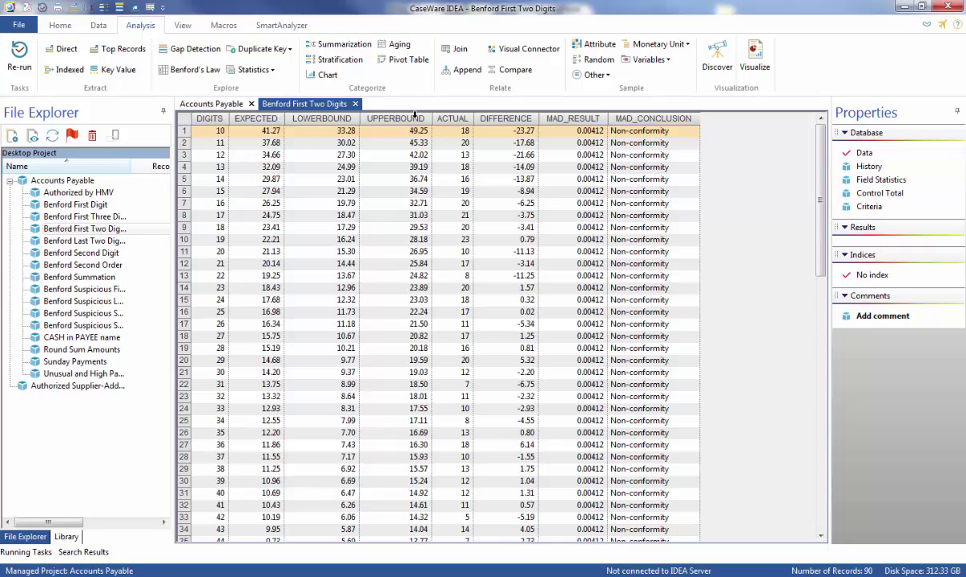
pyautogui.click(509, 120)
pyautogui.click(509, 122)
pyautogui.click(509, 121)
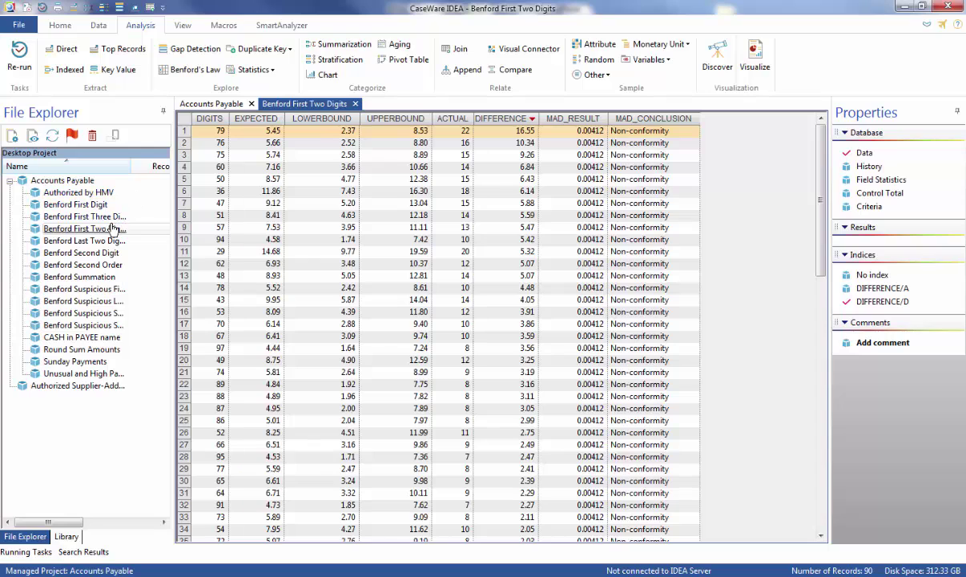
# Open the Benford First Three Digits database and sort it by DIFFERENCE in descending order.
pyautogui.doubleClick(98, 217)
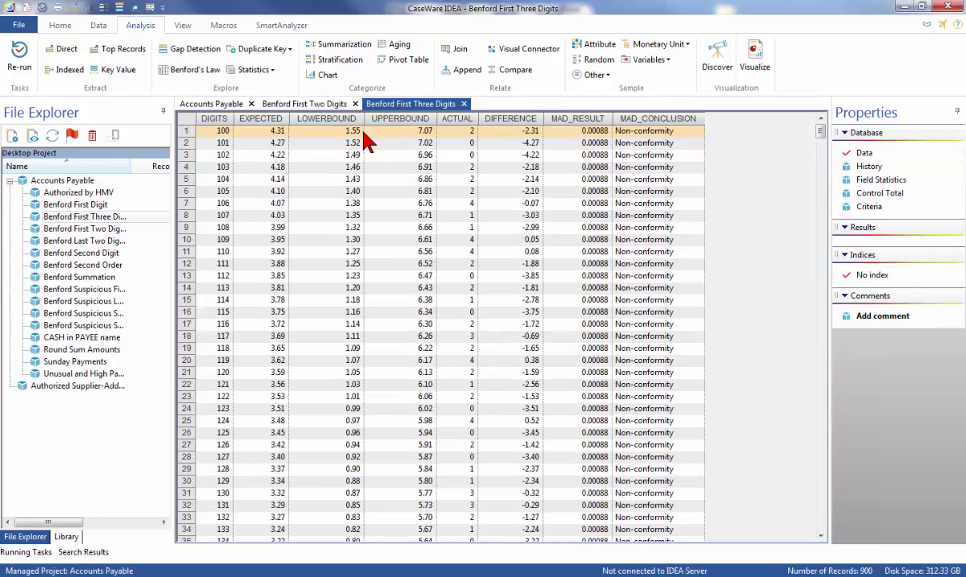
pyautogui.click(502, 119)
pyautogui.click(507, 122)
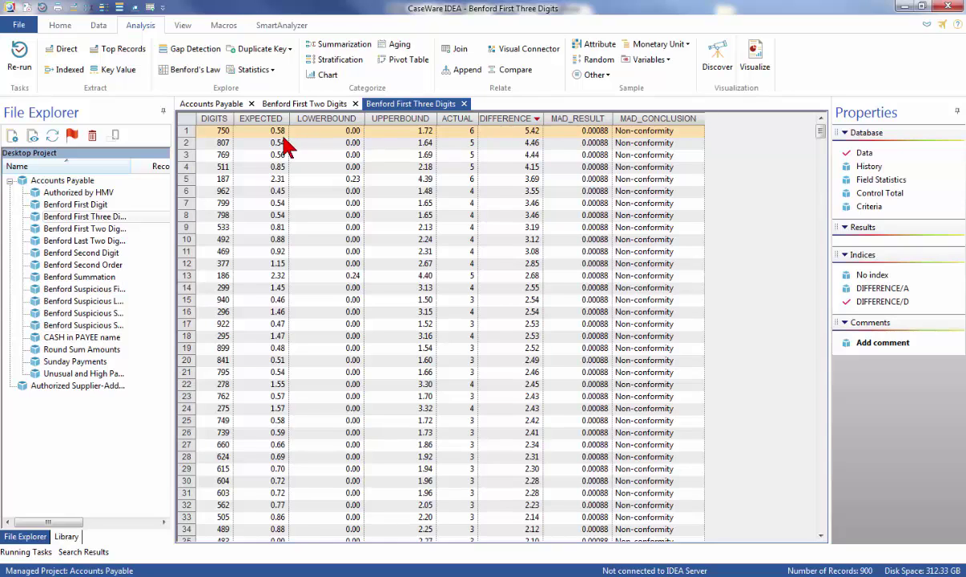
# Close all open Benford and Accounts Payable databases and reopen Accounts Payable on its data.
pyautogui.click(226, 105)
pyautogui.rightClick(192, 106)
pyautogui.click(202, 130)
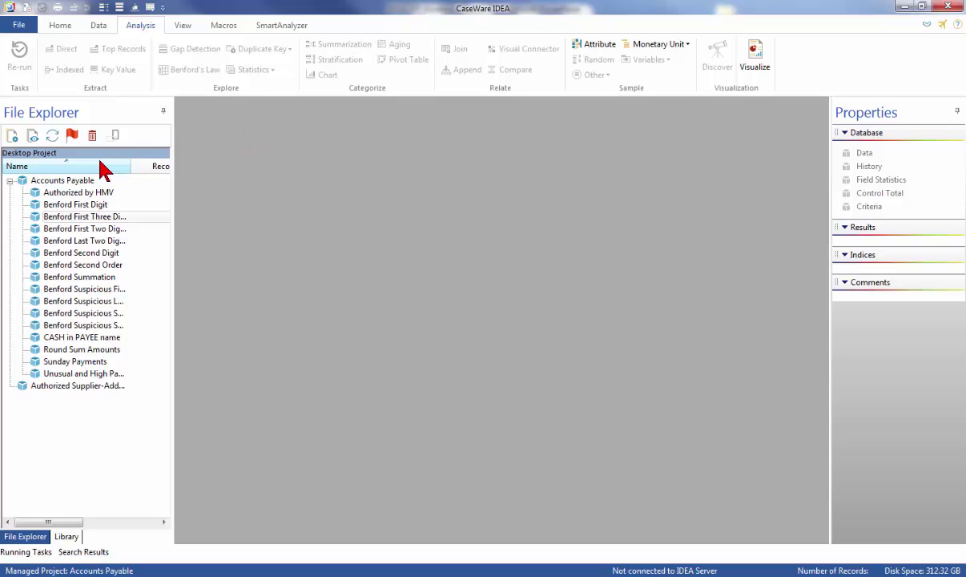
pyautogui.doubleClick(61, 181)
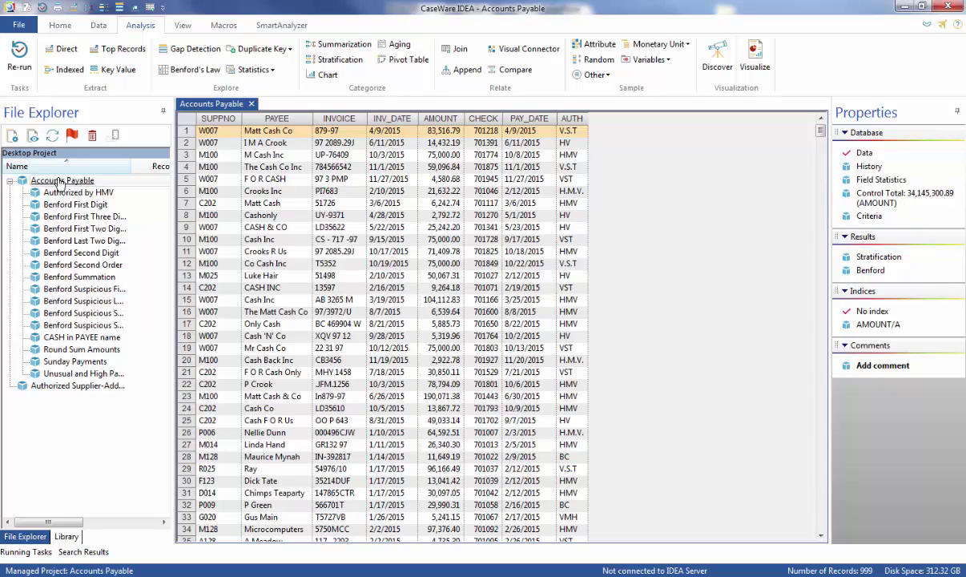
# Start a Duplicate Key Detection on Accounts Payable with the key SUPPNO ascending and AMOUNT descending.
pyautogui.click(275, 54)
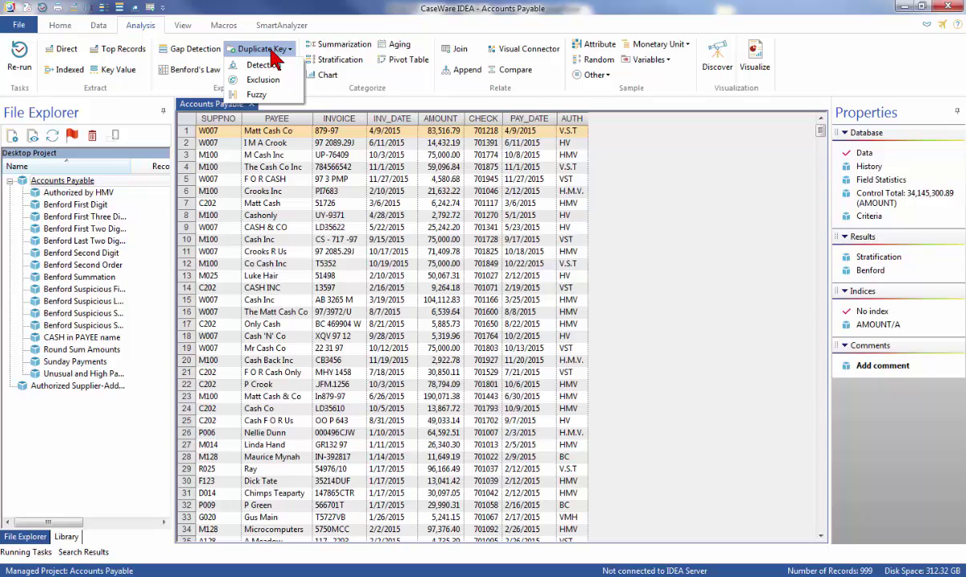
pyautogui.click(273, 66)
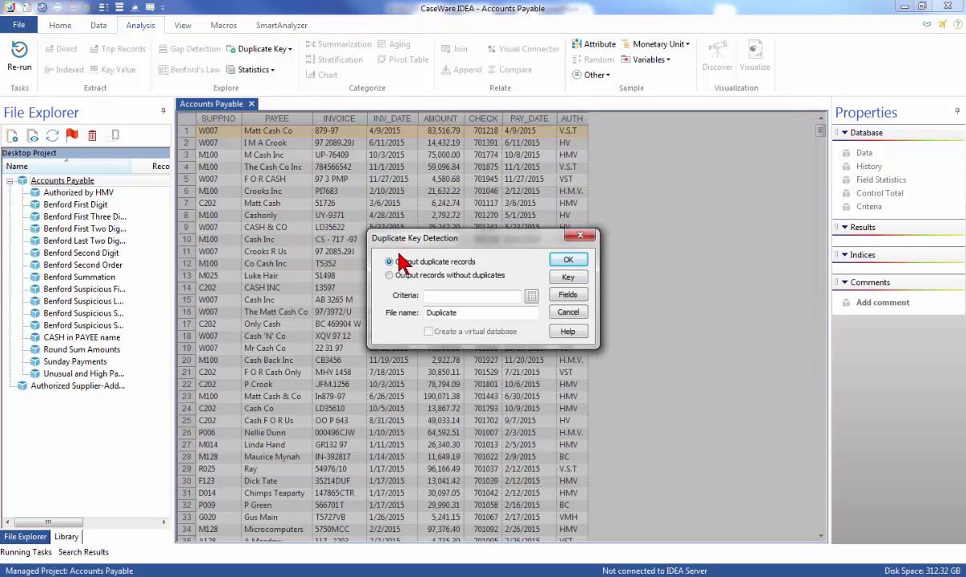
pyautogui.click(570, 277)
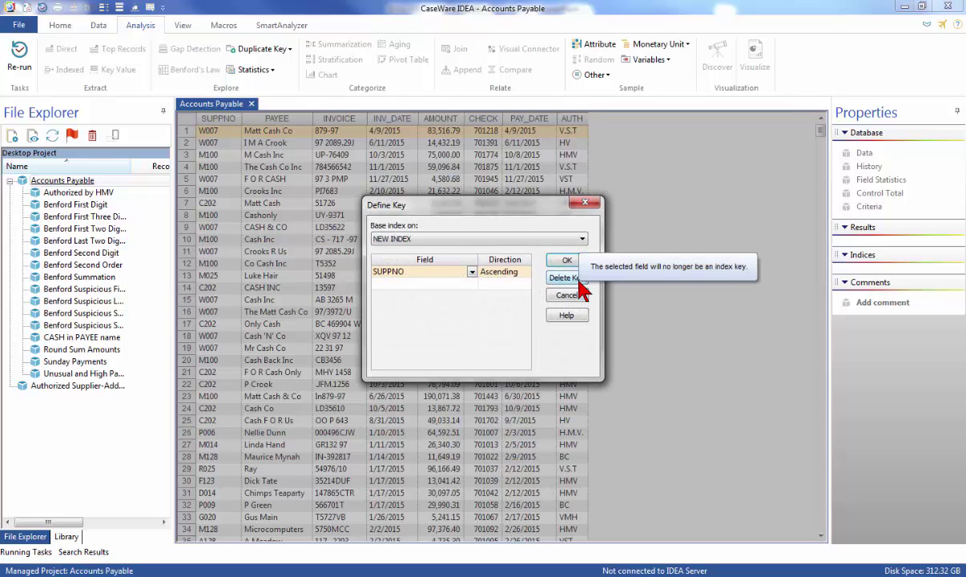
pyautogui.click(473, 285)
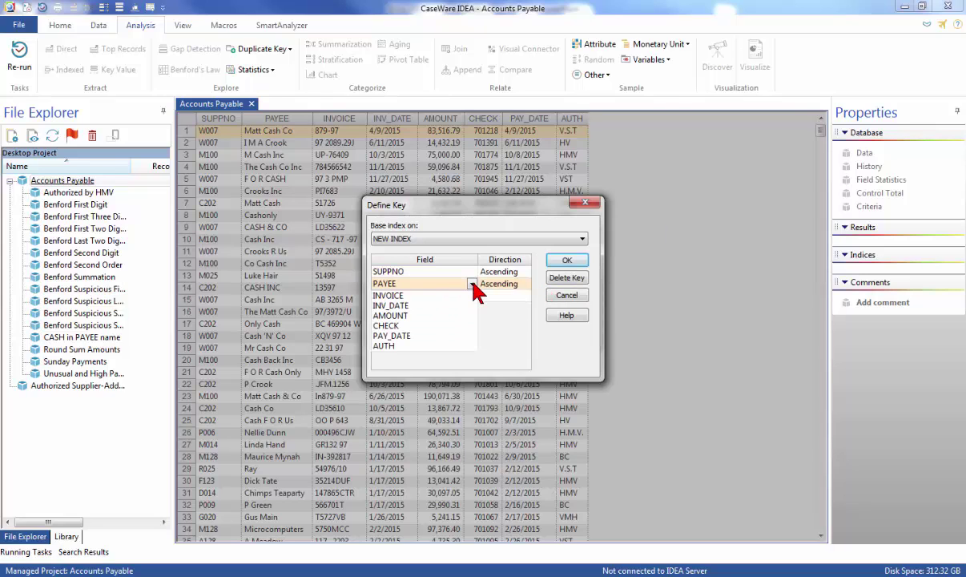
pyautogui.click(402, 315)
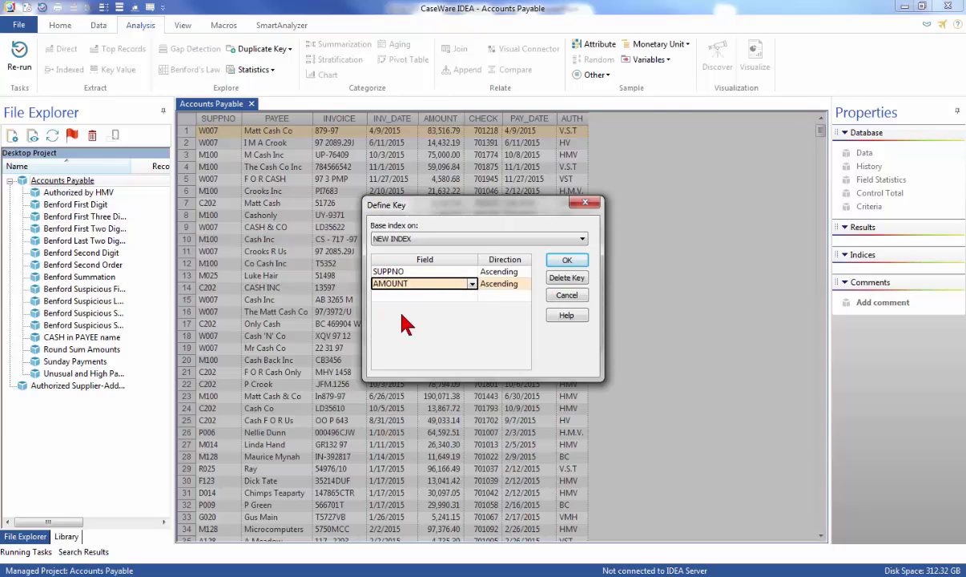
pyautogui.click(525, 285)
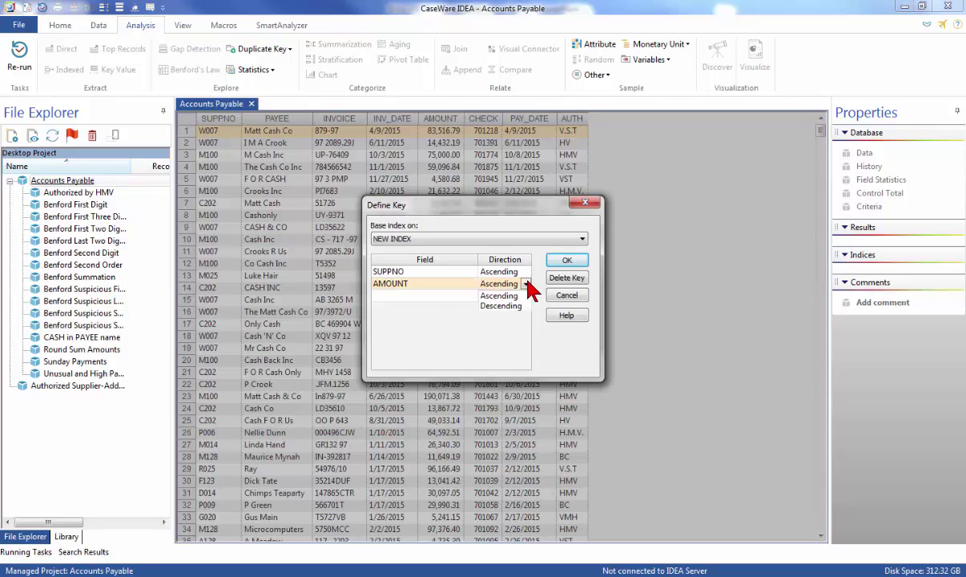
pyautogui.click(517, 307)
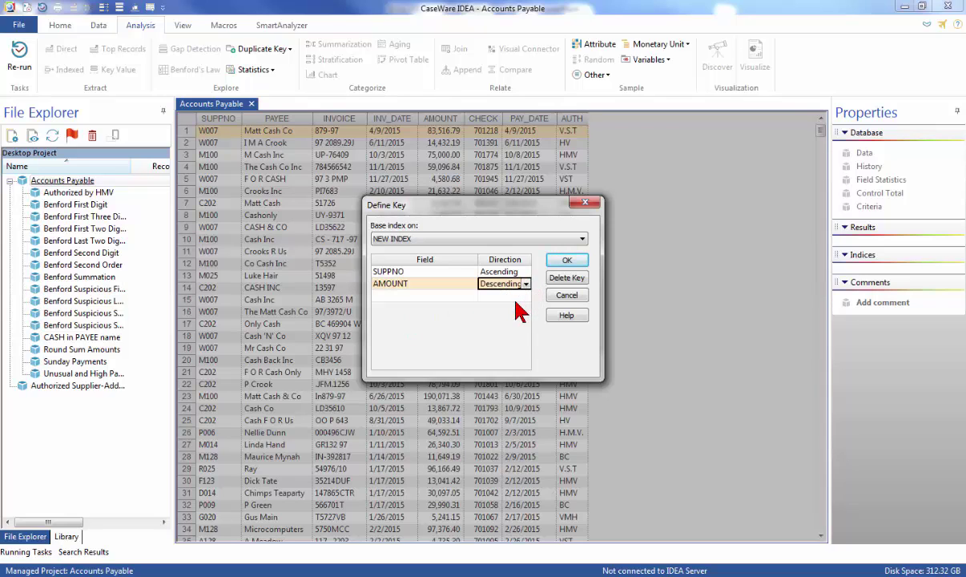
pyautogui.click(563, 263)
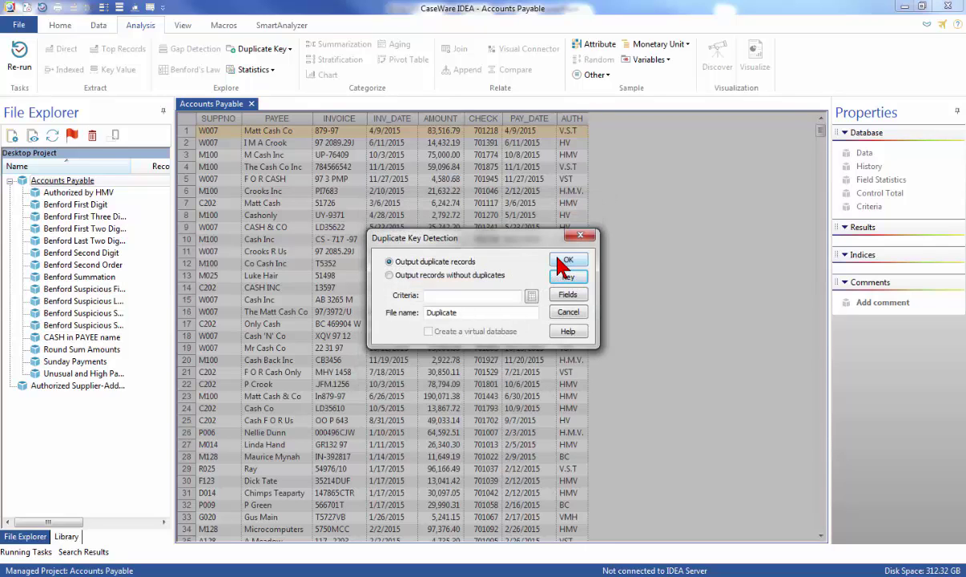
# Output the duplicate records to a file named Duplicate Payments and close the resulting database.
pyautogui.click(470, 311)
pyautogui.write('Pay')
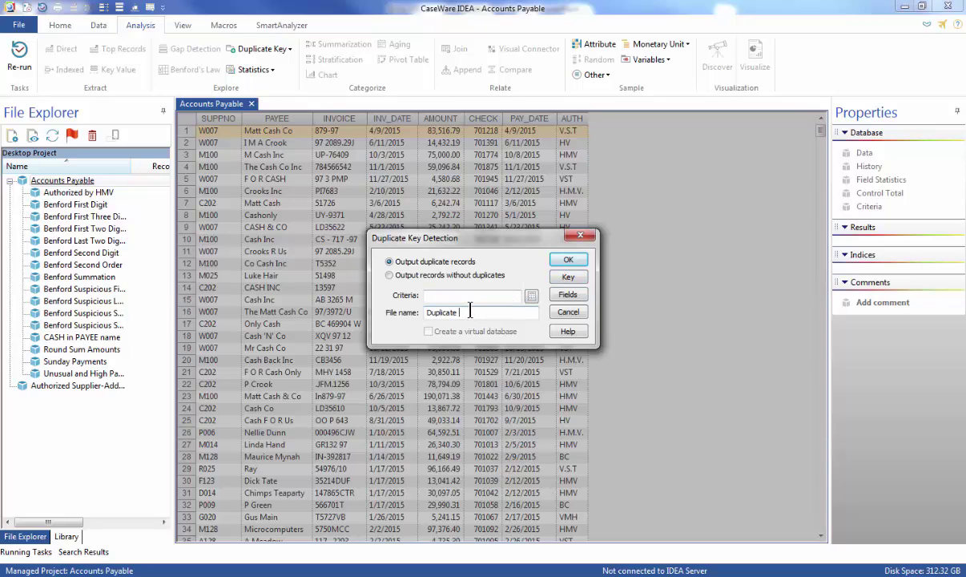
pyautogui.write('ments')
pyautogui.click(565, 263)
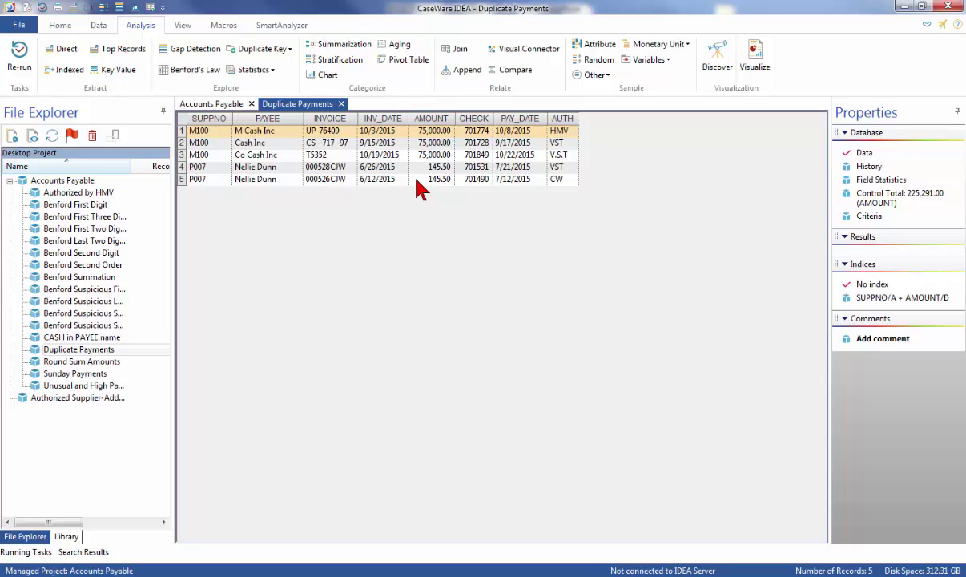
pyautogui.click(341, 105)
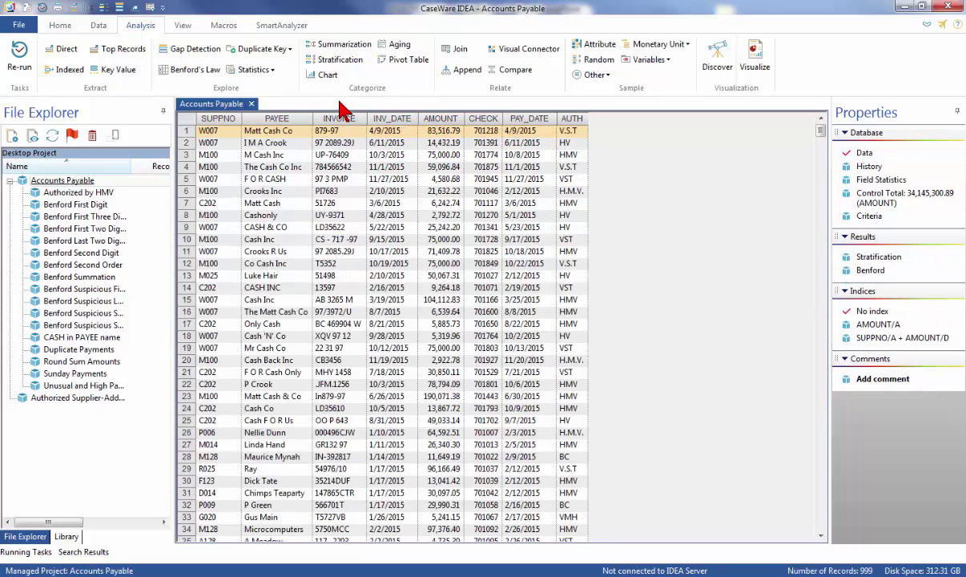
# Set up a Duplicate Key Exclusion on Accounts Payable that matches SUPPNO and requires PAYEE to be different.
pyautogui.click(280, 51)
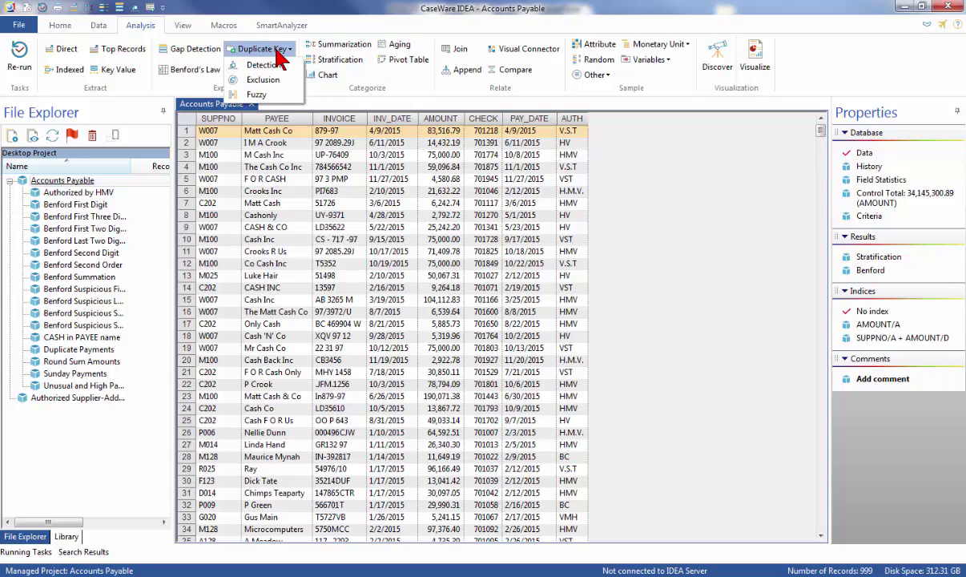
pyautogui.click(264, 80)
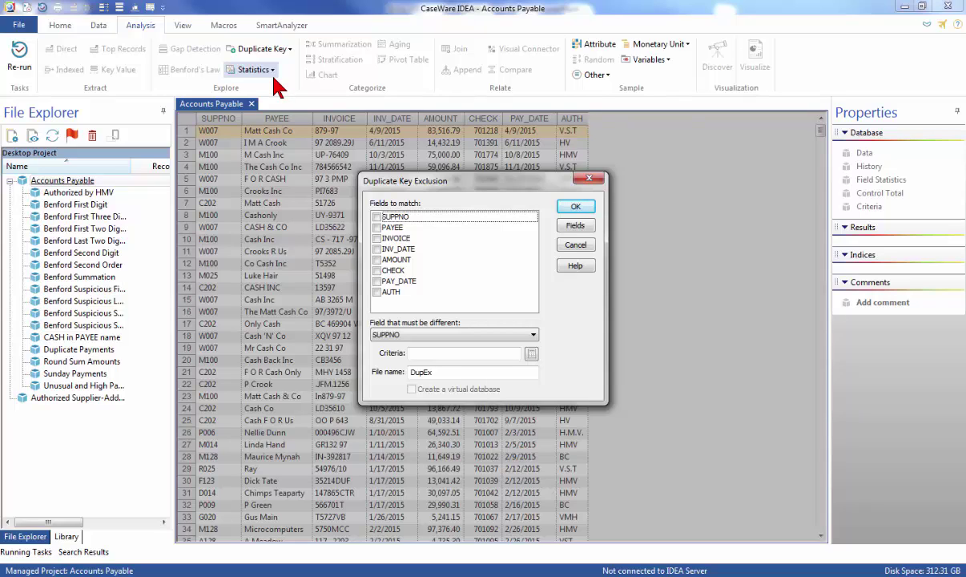
pyautogui.click(376, 217)
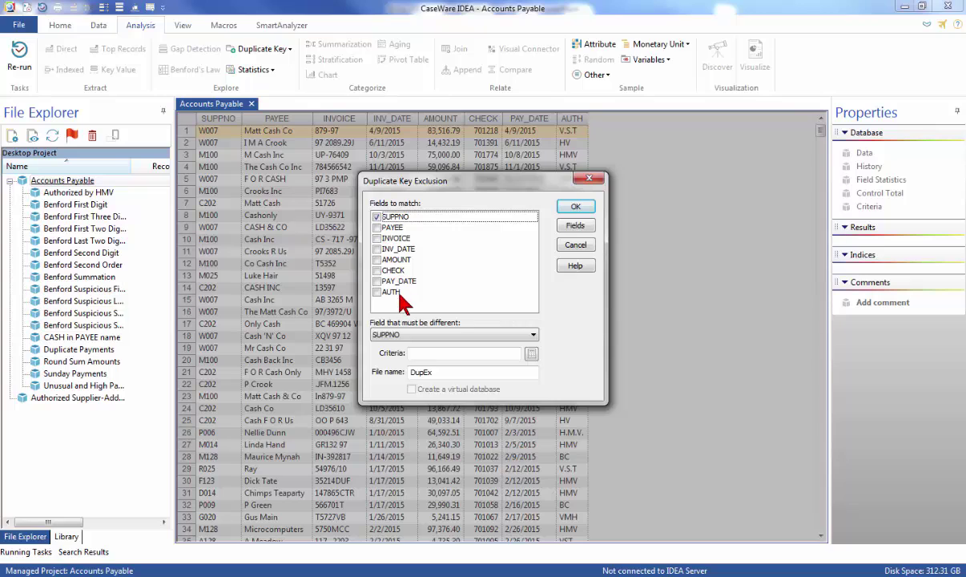
pyautogui.click(386, 334)
pyautogui.click(401, 362)
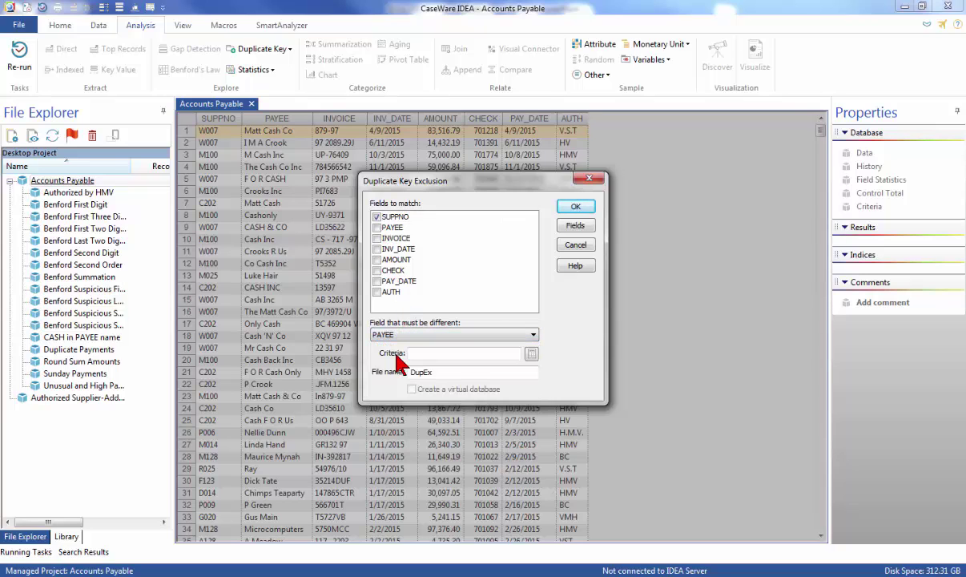
# Name the exclusion output file Suppno Multiple Payees and run the Duplicate Key Exclusion.
pyautogui.doubleClick(412, 372)
pyautogui.write('S')
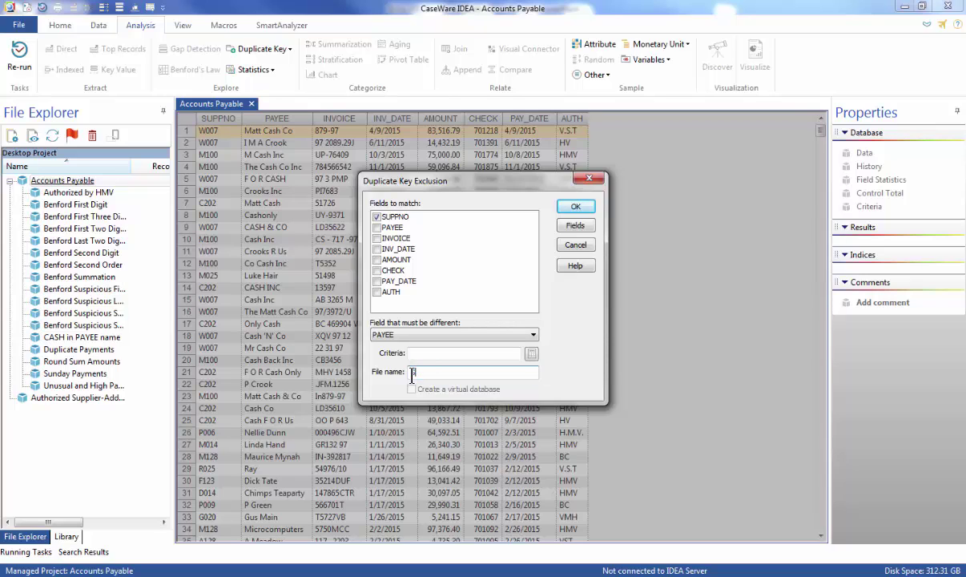
pyautogui.write('uppno Multip')
pyautogui.write('le Payees')
pyautogui.click(575, 206)
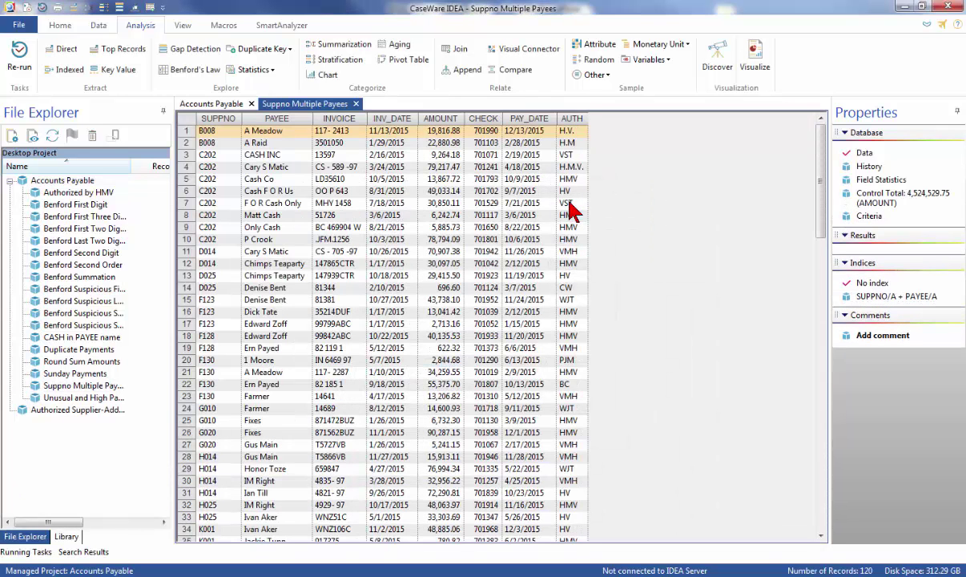